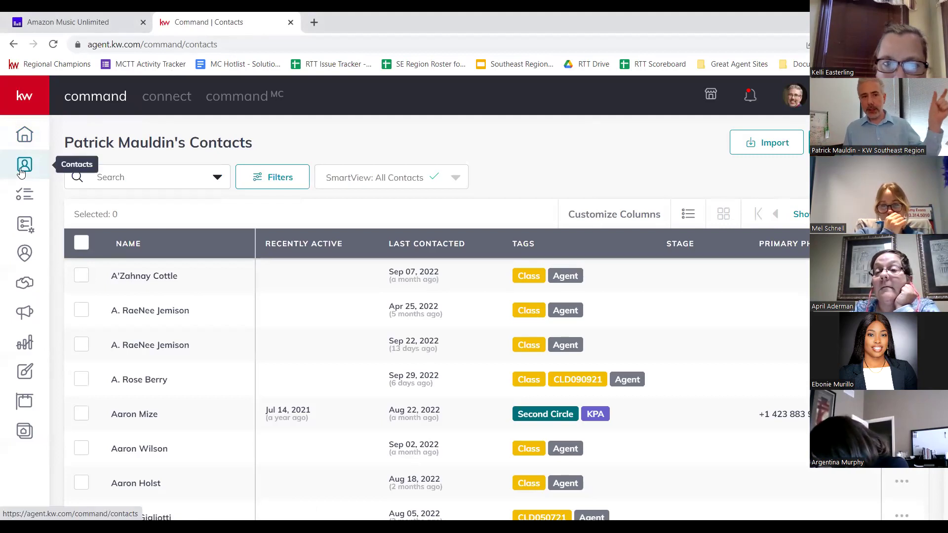
# - Go to the Contacts list and start adding a new contact
pyautogui.click(22, 170)
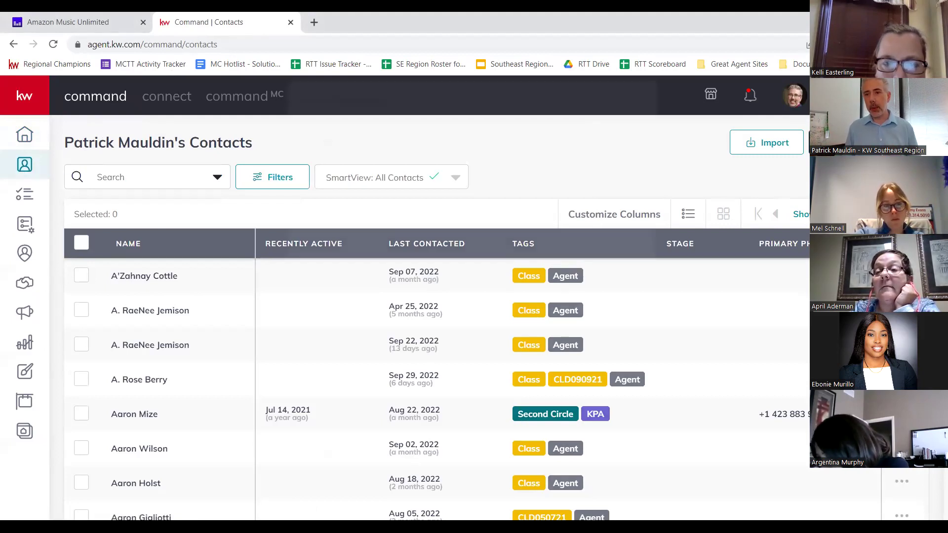
pyautogui.click(616, 122)
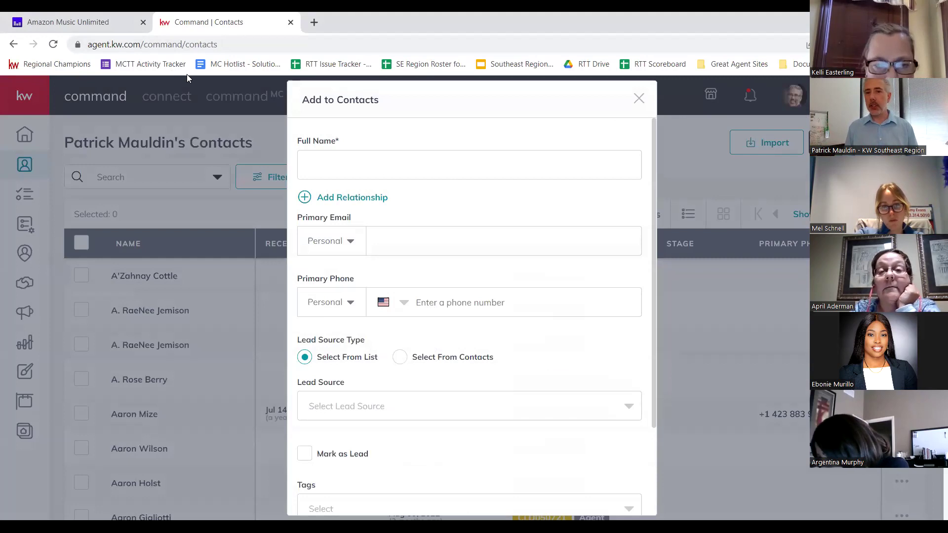
# - Enter the new contact's full name, e-mail address and phone number
pyautogui.click(446, 166)
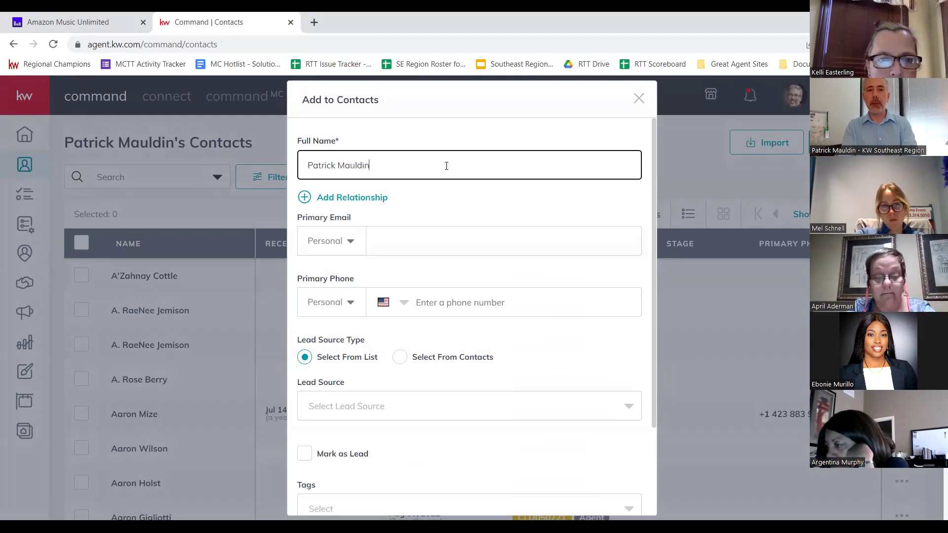
pyautogui.press('Tab')
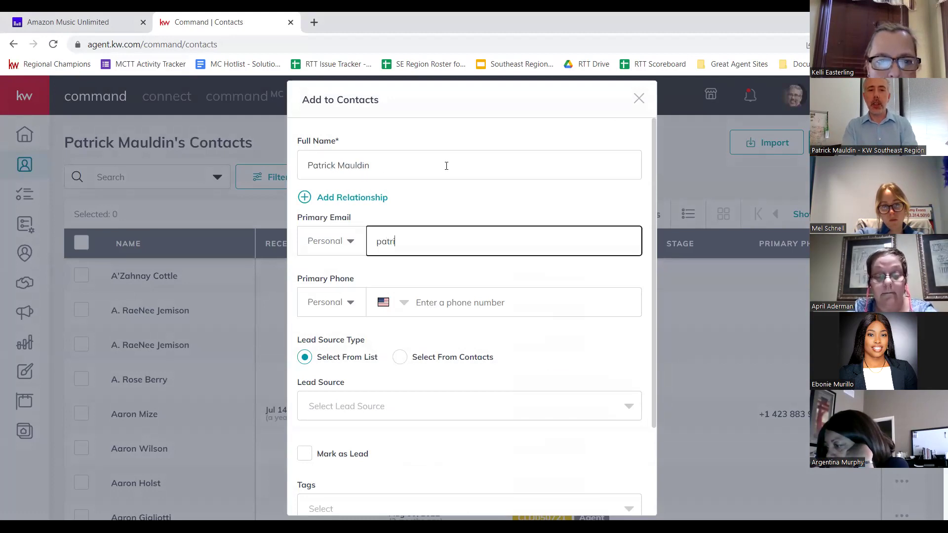
pyautogui.press('Tab')
pyautogui.press('Tab')
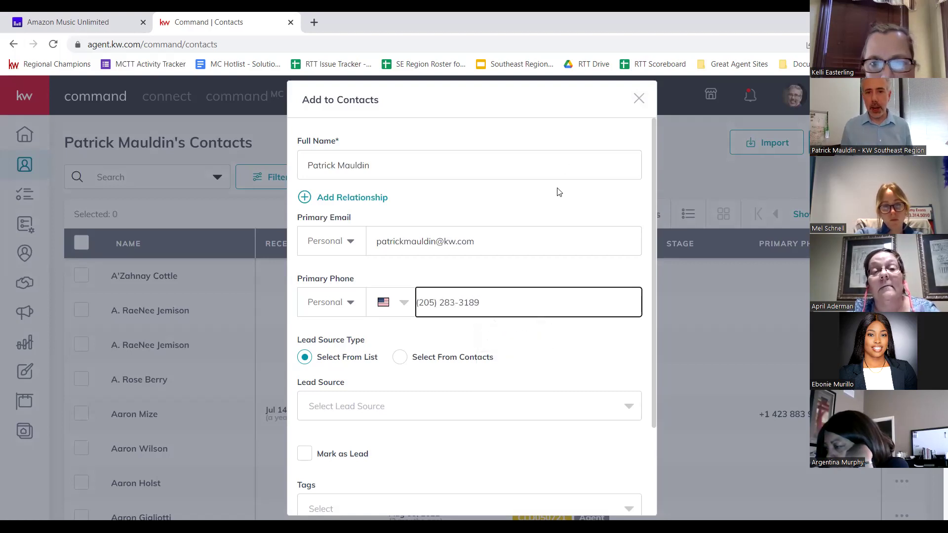
# - Add a spouse relationship to the contact, then remove it again
pyautogui.click(546, 202)
pyautogui.click(491, 160)
pyautogui.click(499, 127)
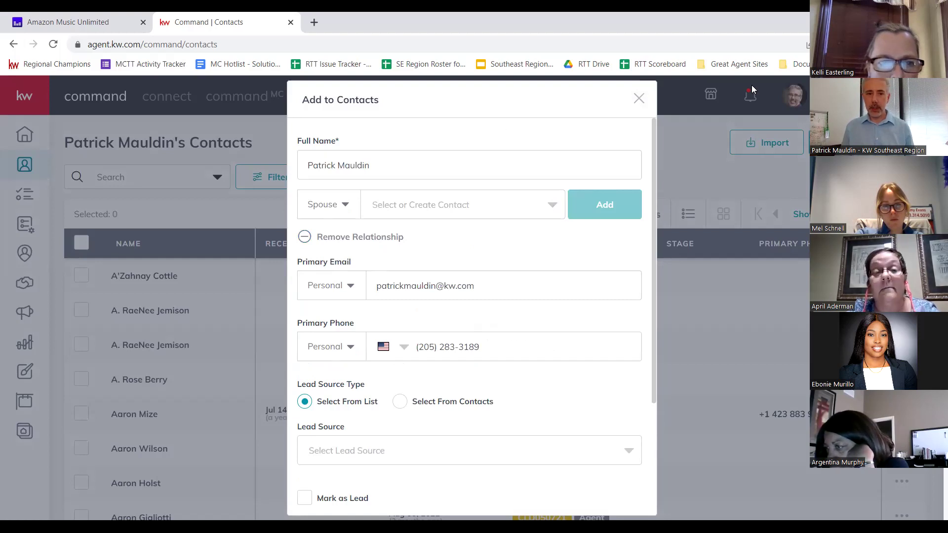
pyautogui.click(305, 237)
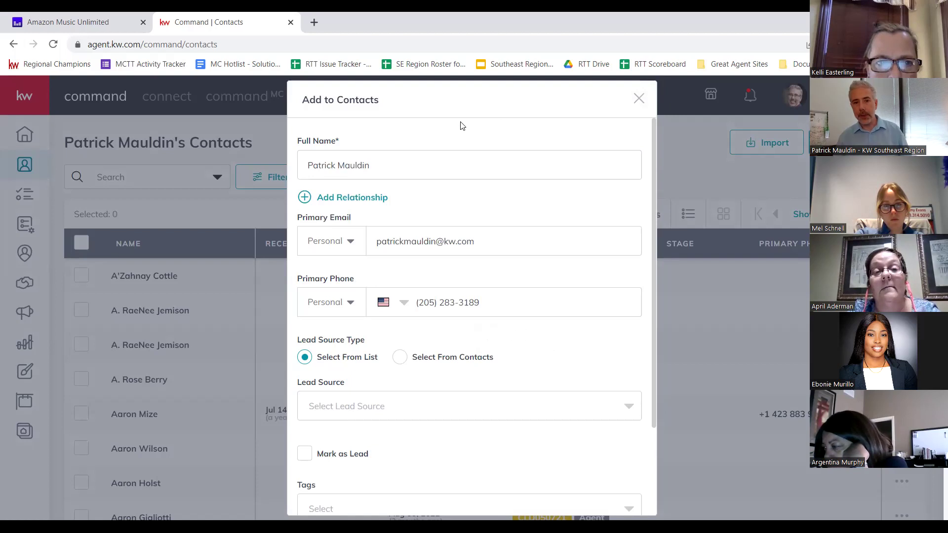
# - Review the rest of the Add to Contacts form, then cancel it
pyautogui.scroll(-3, 498, 313)
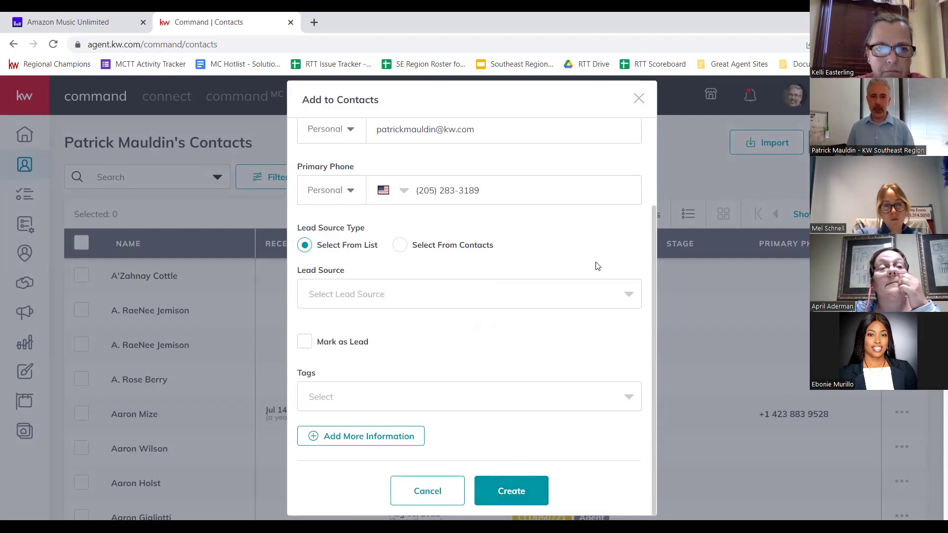
pyautogui.scroll(3, 598, 266)
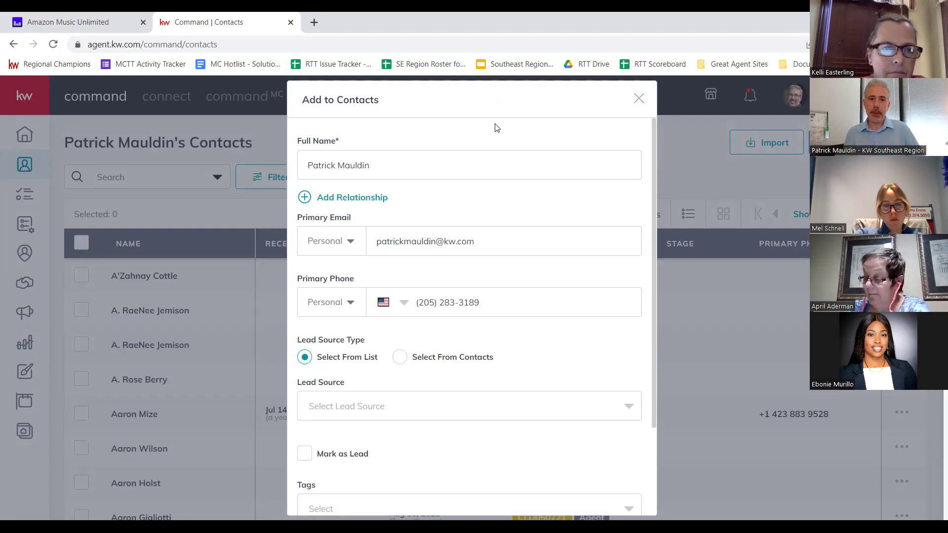
pyautogui.scroll(-3, 539, 247)
pyautogui.scroll(3, 526, 393)
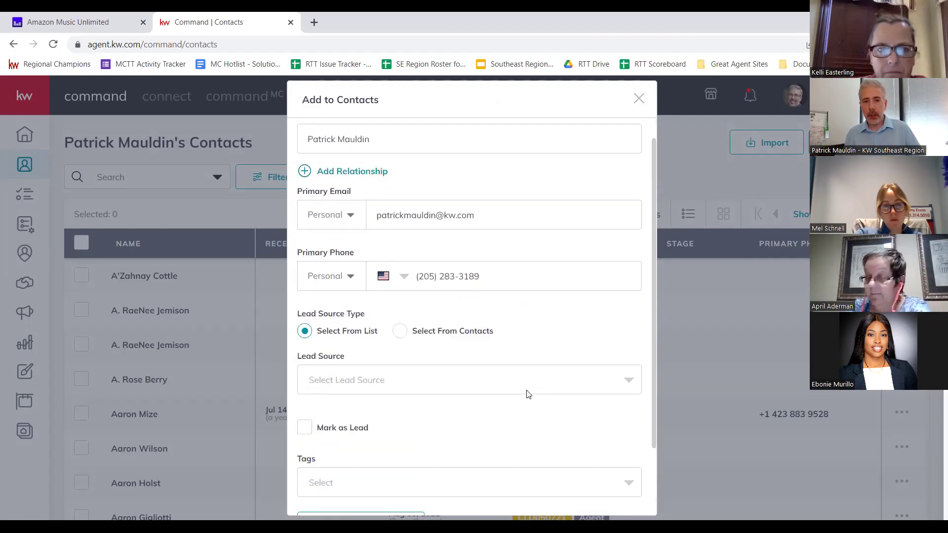
pyautogui.scroll(-1, 429, 195)
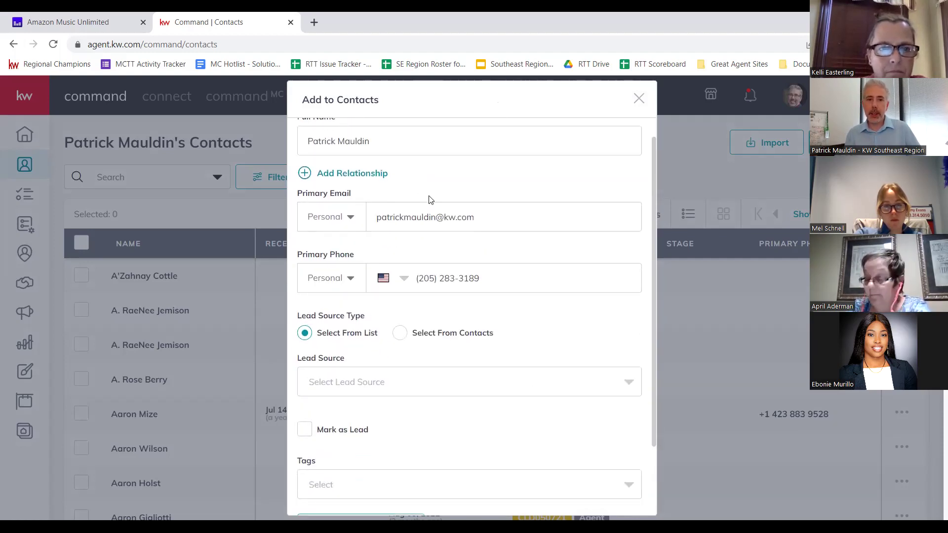
pyautogui.scroll(-3, 481, 500)
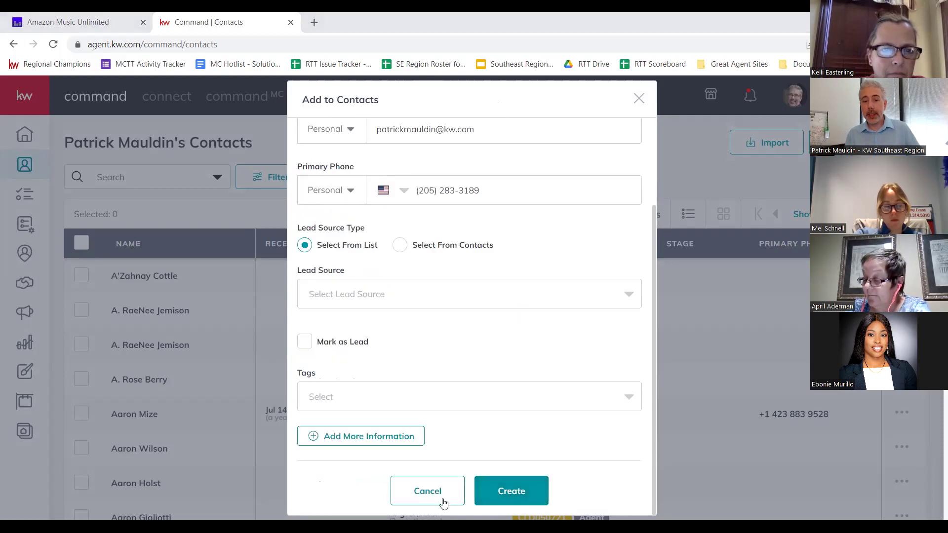
pyautogui.click(442, 502)
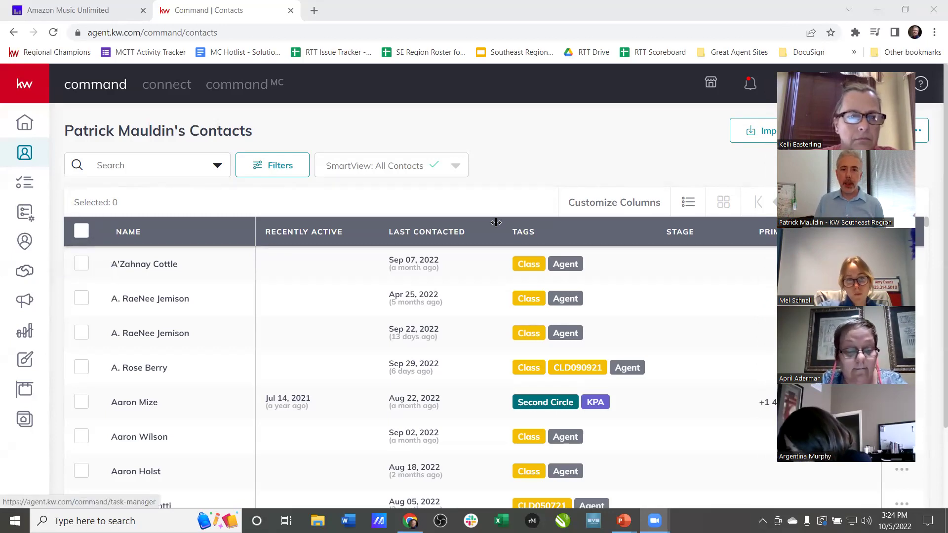
# - Search the contacts for the test contact and open its record
pyautogui.click(151, 166)
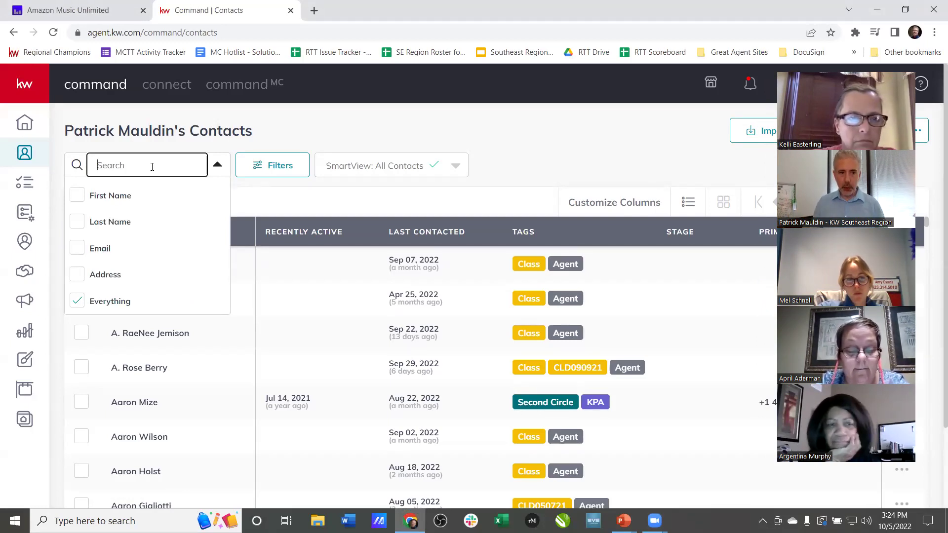
pyautogui.write('test patrick')
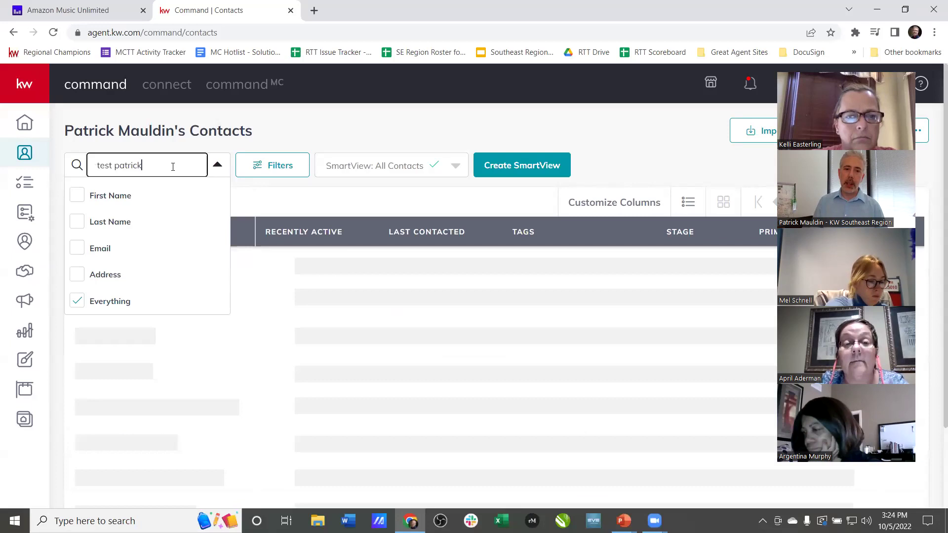
pyautogui.click(138, 296)
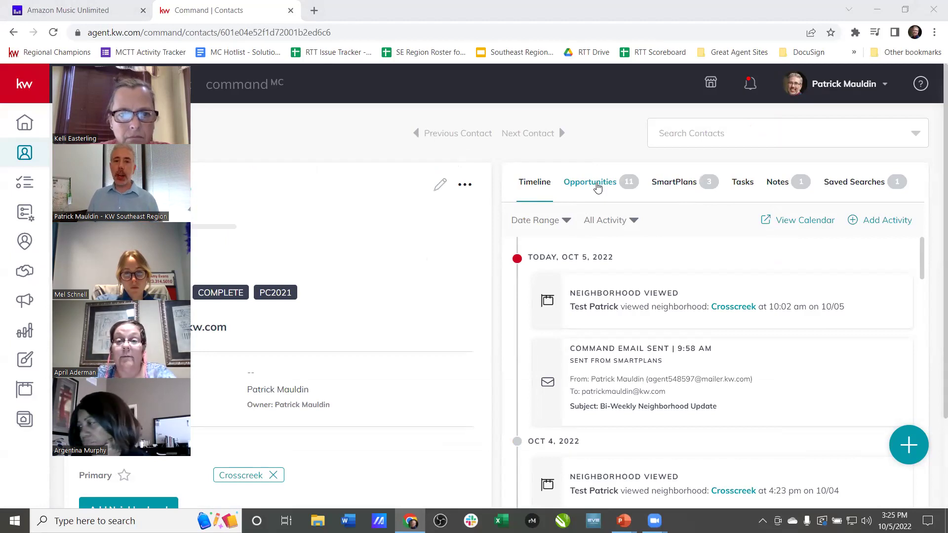
# - Start a new opportunity from the test contact's Opportunities tab
pyautogui.click(597, 187)
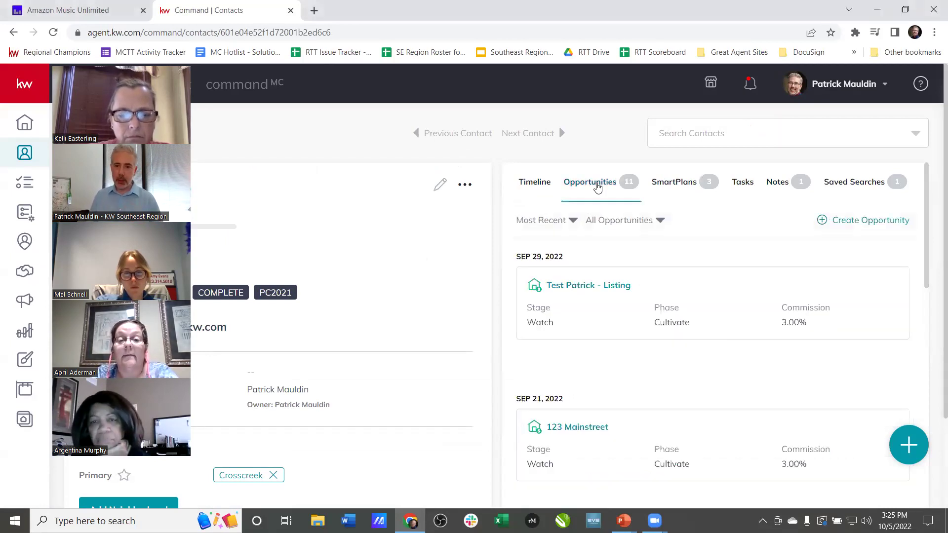
pyautogui.click(883, 223)
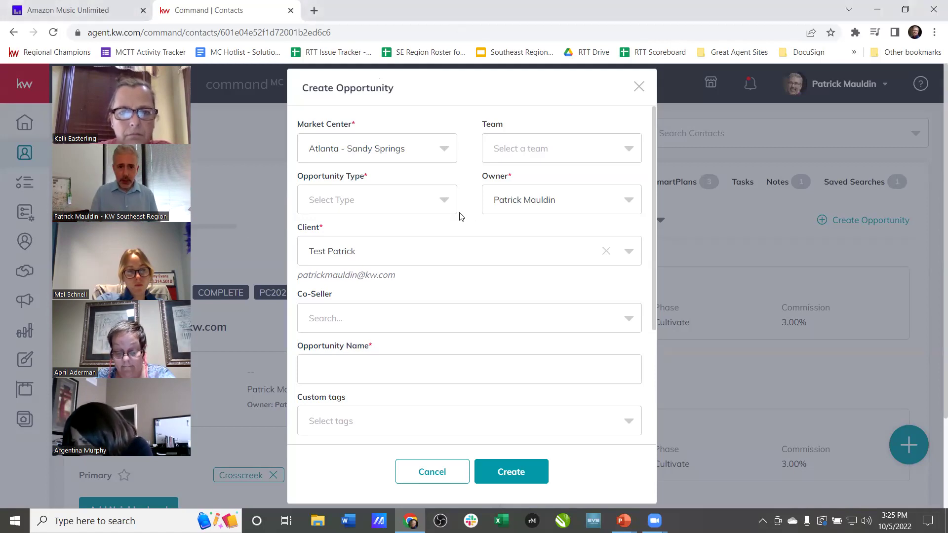
# - Set Market Center to Birmingham - Hoover and Opportunity Type to Listing
pyautogui.click(416, 157)
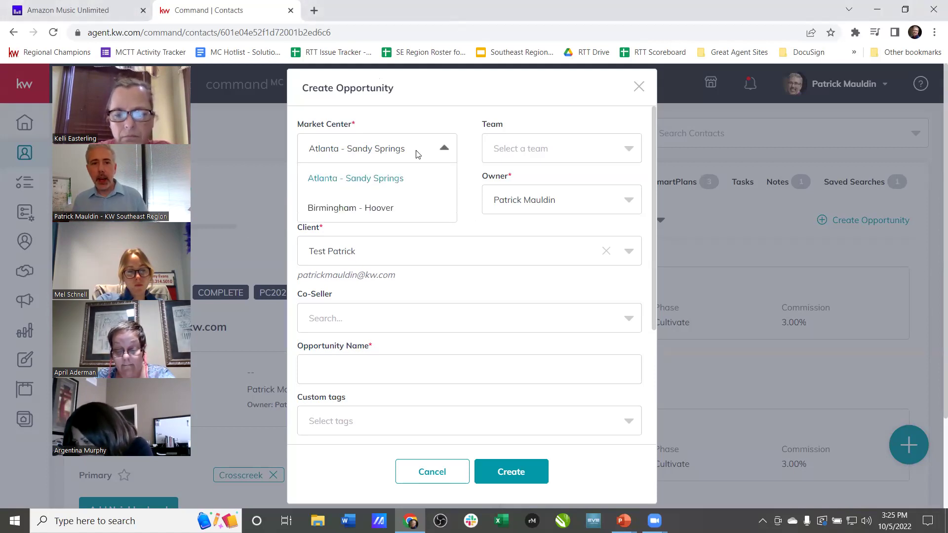
pyautogui.click(408, 213)
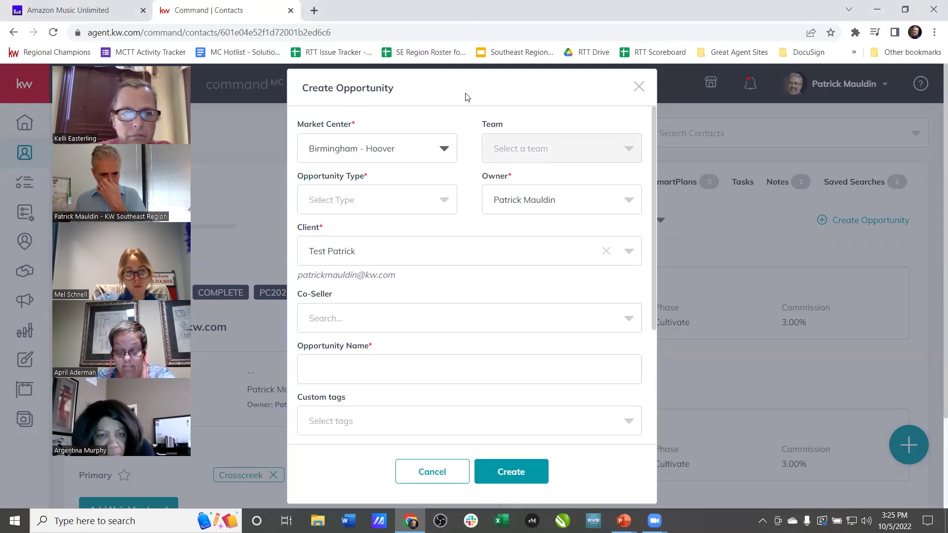
pyautogui.click(395, 207)
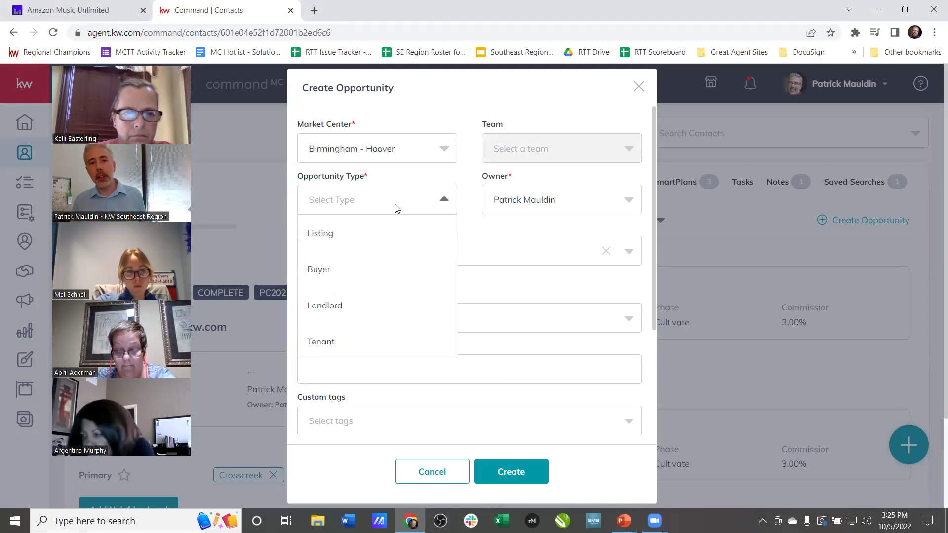
pyautogui.click(352, 238)
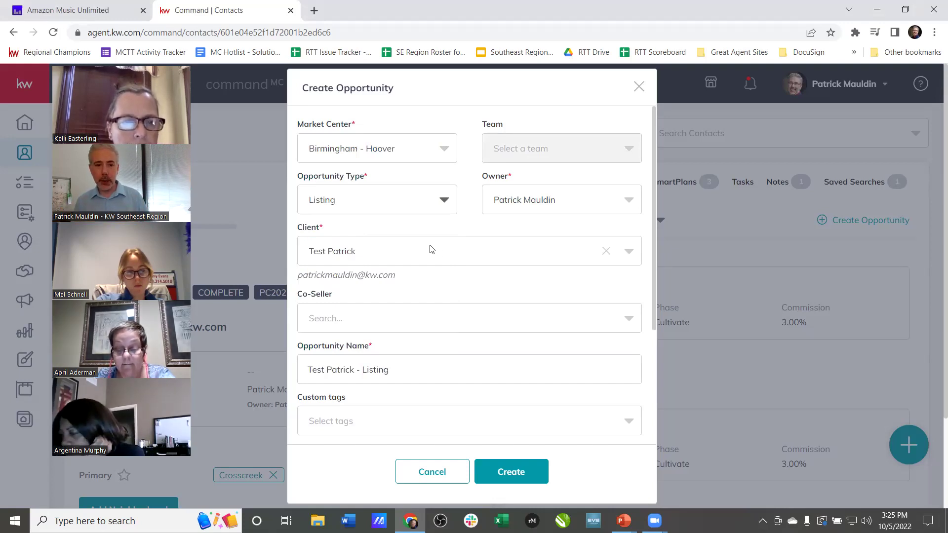
# - Rename the opportunity to '1234 Main Street for CMB2'
pyautogui.scroll(-2, 447, 250)
pyautogui.moveTo(423, 254); pyautogui.dragTo(235, 242)
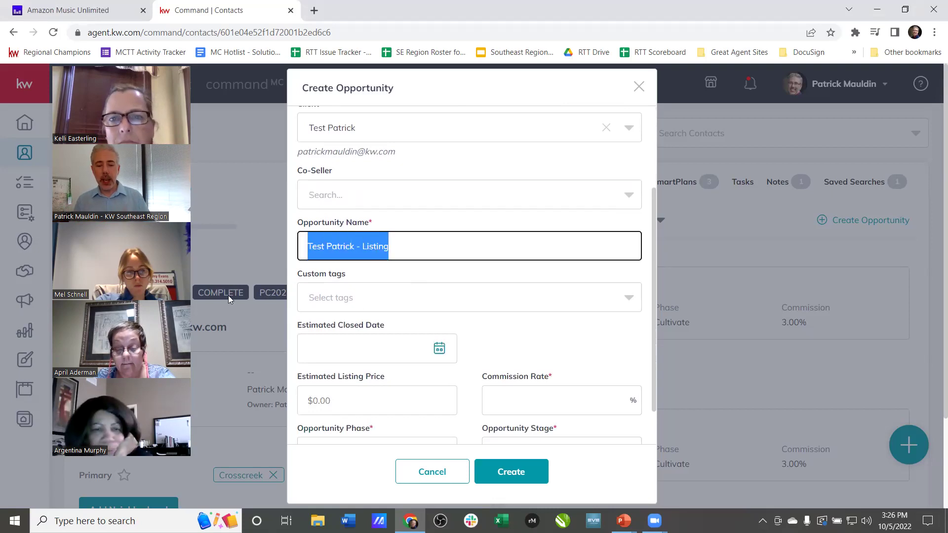
pyautogui.write('1234 Main Street for ')
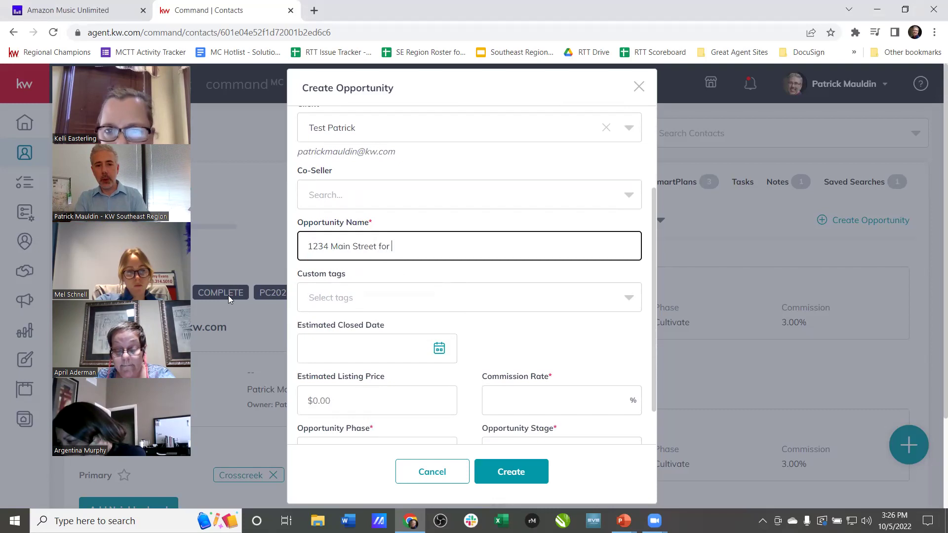
pyautogui.write('CMB2')
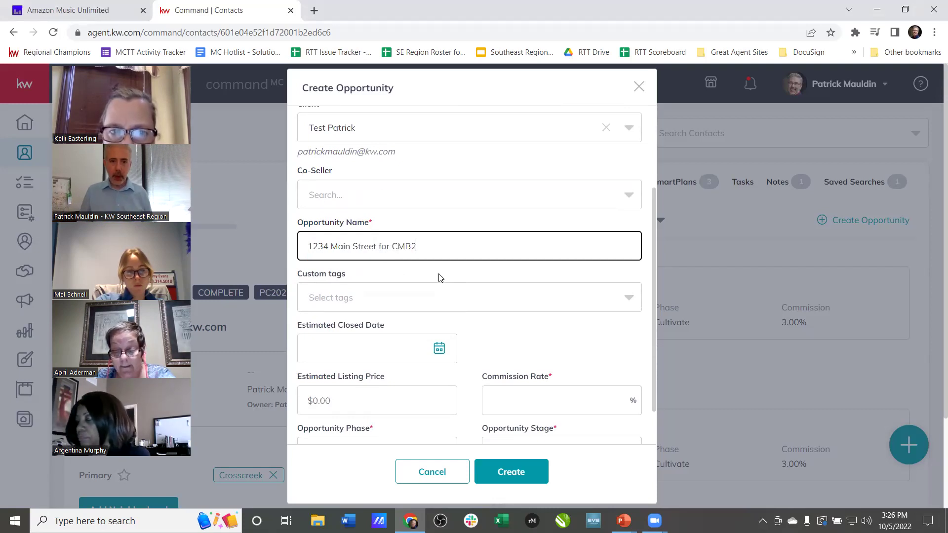
pyautogui.click(445, 276)
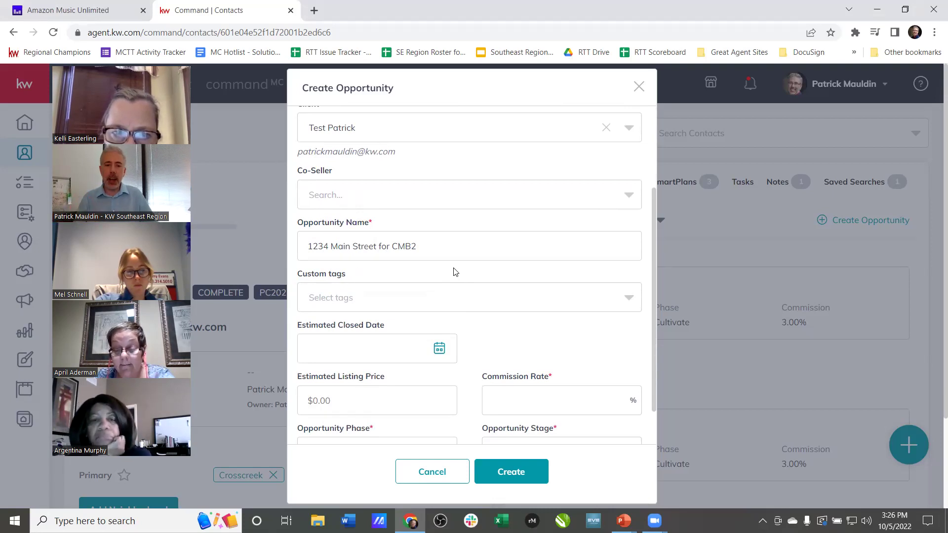
pyautogui.scroll(-1, 473, 285)
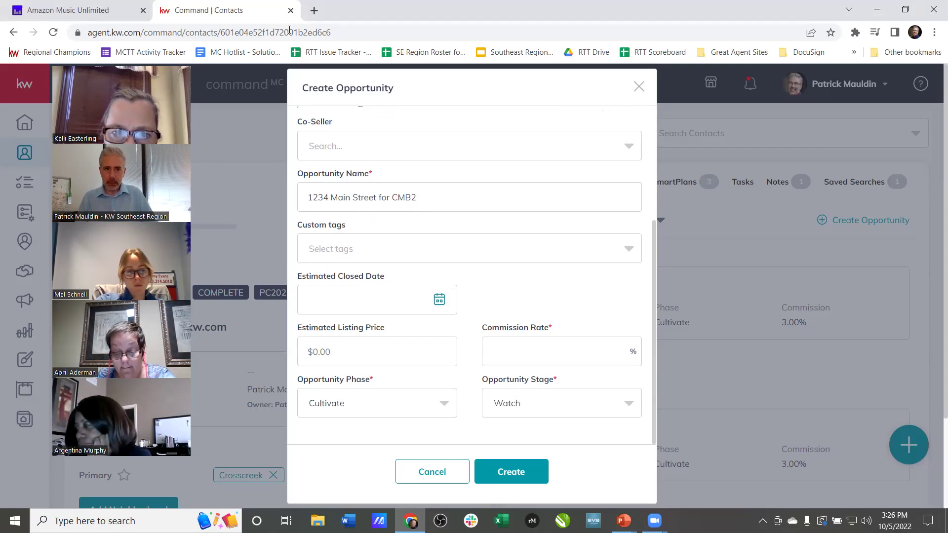
# - Set the estimated listing price to 325,000 and commission rate to 3
pyautogui.click(386, 355)
pyautogui.write('300,000')
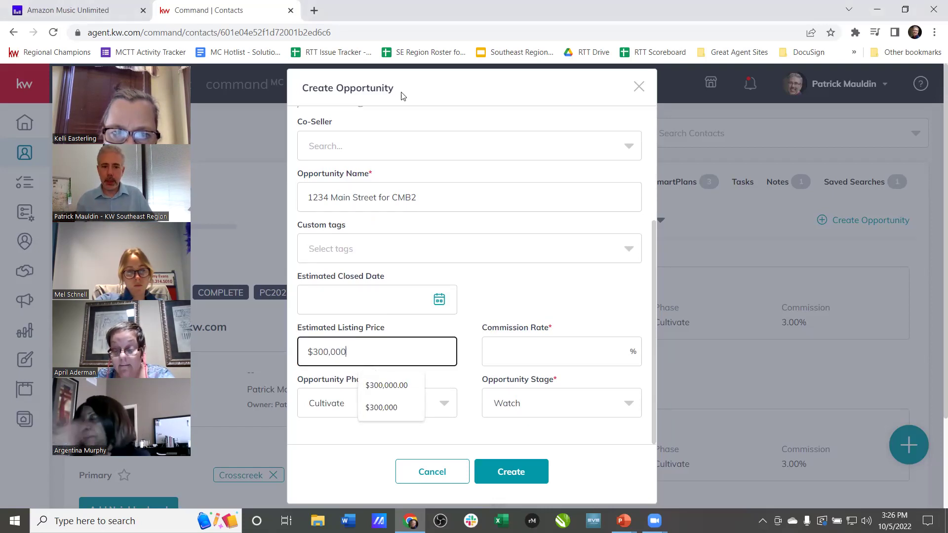
pyautogui.hotkey('ctrl', 'a')
pyautogui.write('325,000')
pyautogui.press('Tab')
pyautogui.write('3')
pyautogui.press('Tab')
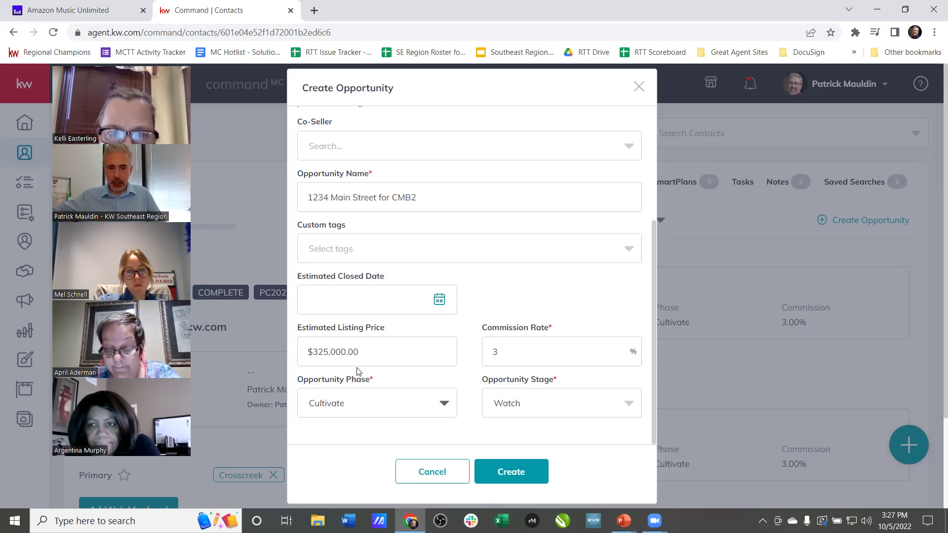
# - Keep phase Cultivate and stage Watch, and create the opportunity
pyautogui.click(379, 420)
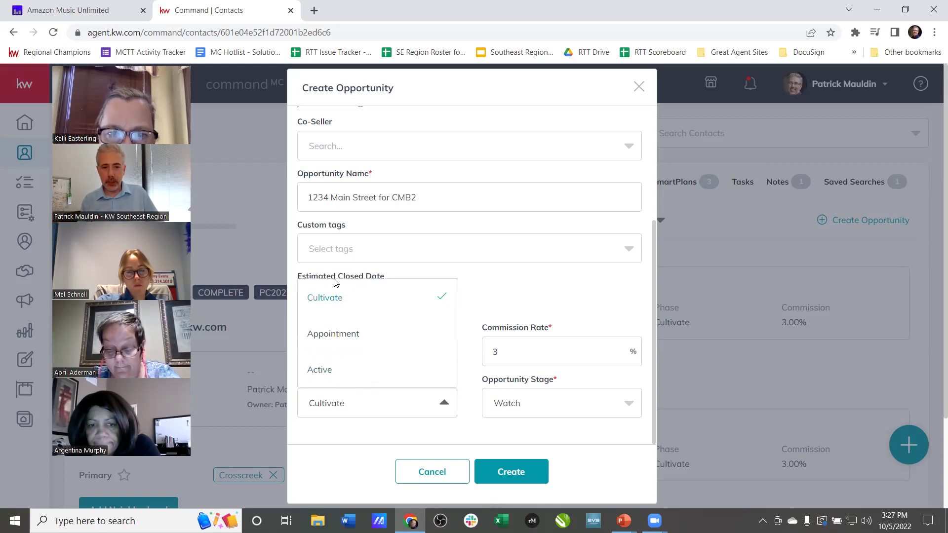
pyautogui.click(339, 297)
pyautogui.click(533, 415)
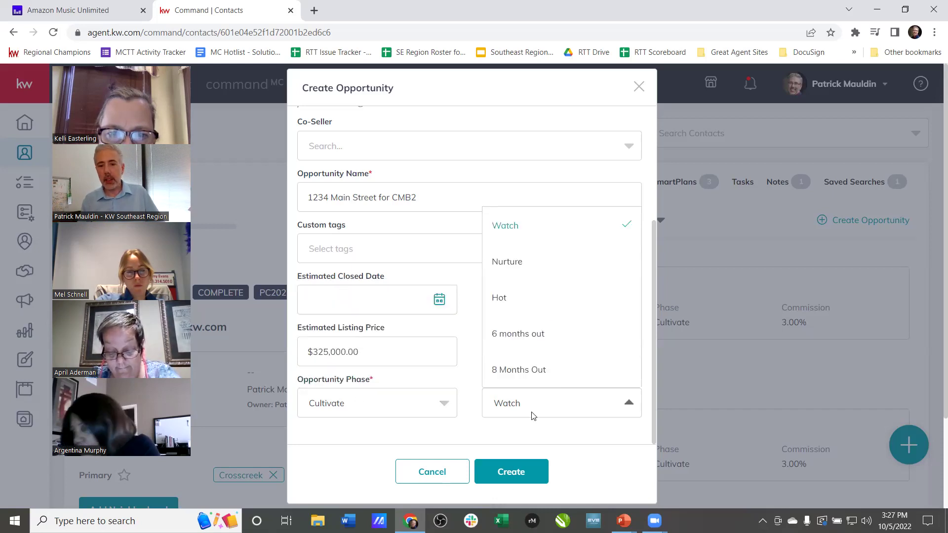
pyautogui.click(502, 438)
pyautogui.click(415, 413)
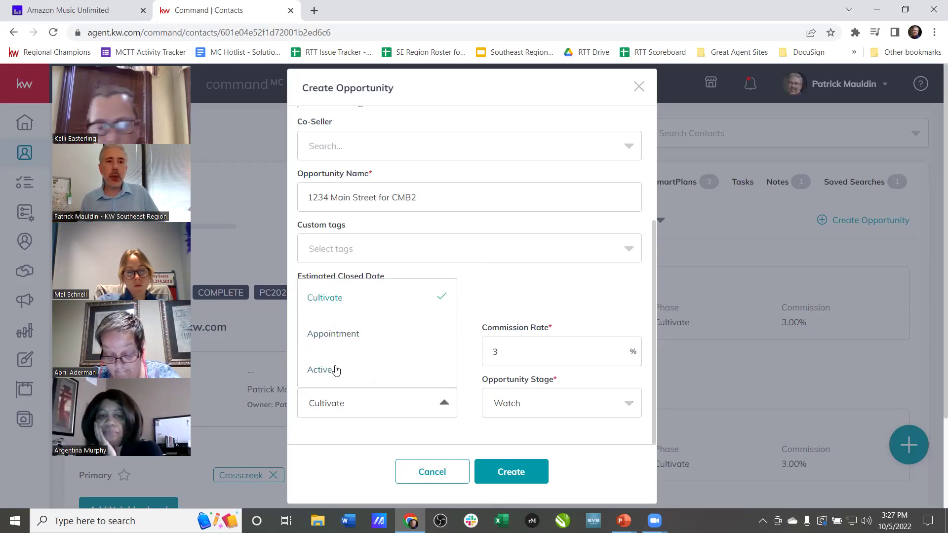
pyautogui.click(593, 430)
pyautogui.click(567, 408)
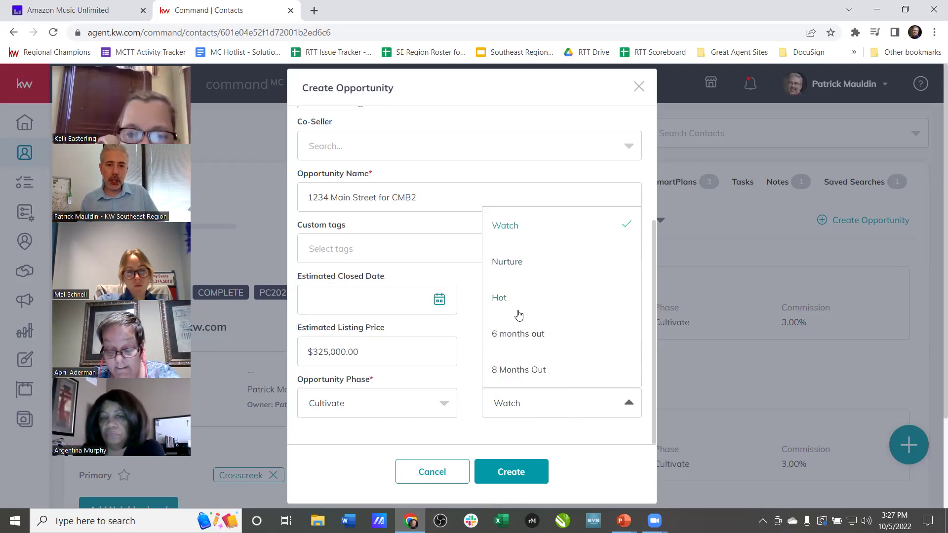
pyautogui.click(560, 432)
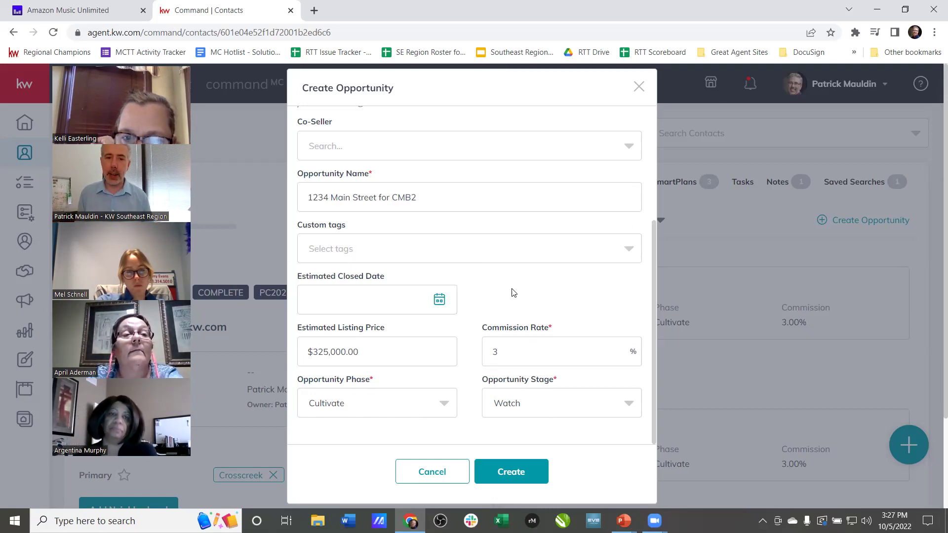
pyautogui.click(537, 470)
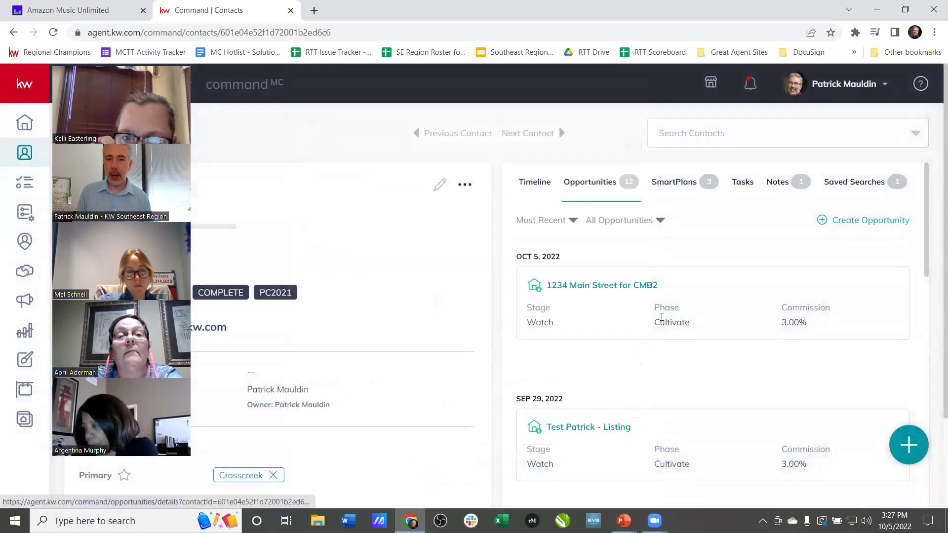
# - Open the '1234 Main Street for CMB2' opportunity in a new tab and return to the contact page
pyautogui.moveTo(662, 287); pyautogui.dragTo(514, 297)
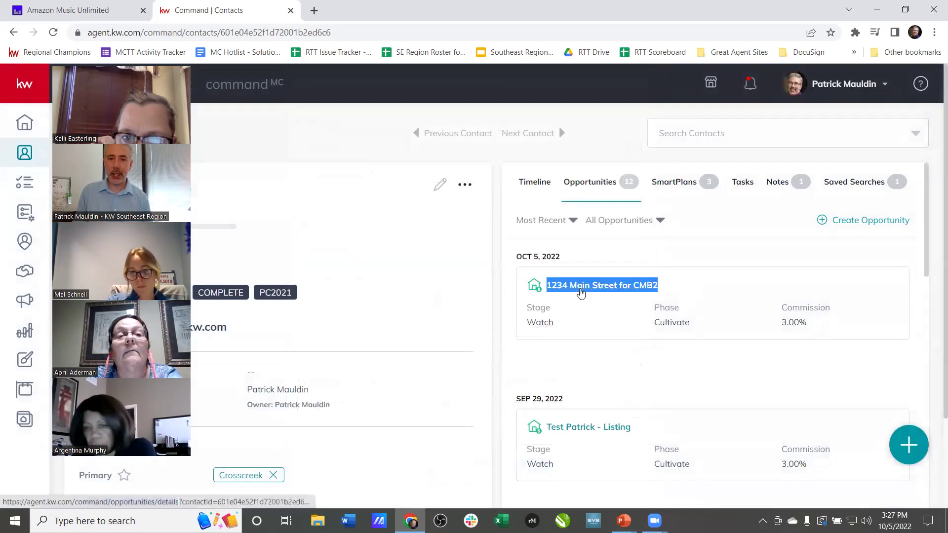
pyautogui.click(583, 289)
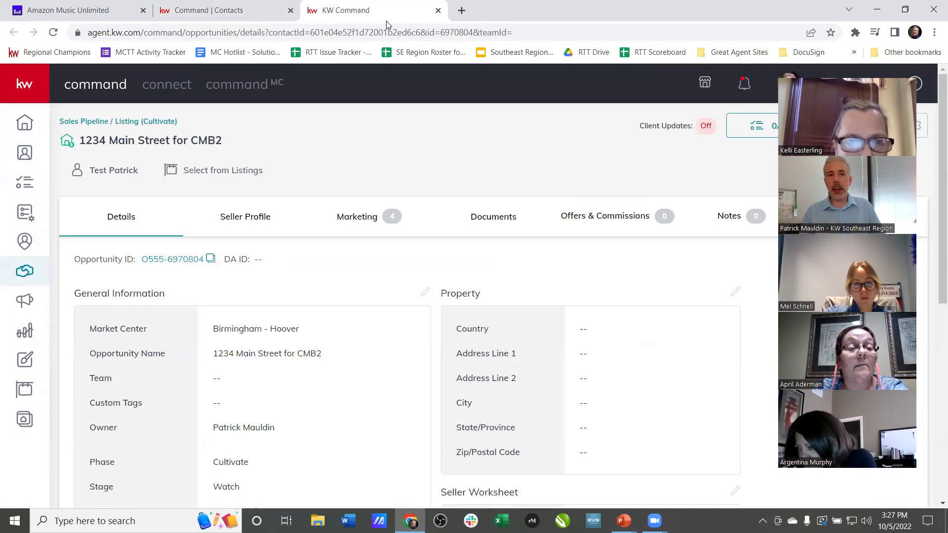
pyautogui.hotkey('ctrl', 'shift', 'Tab')
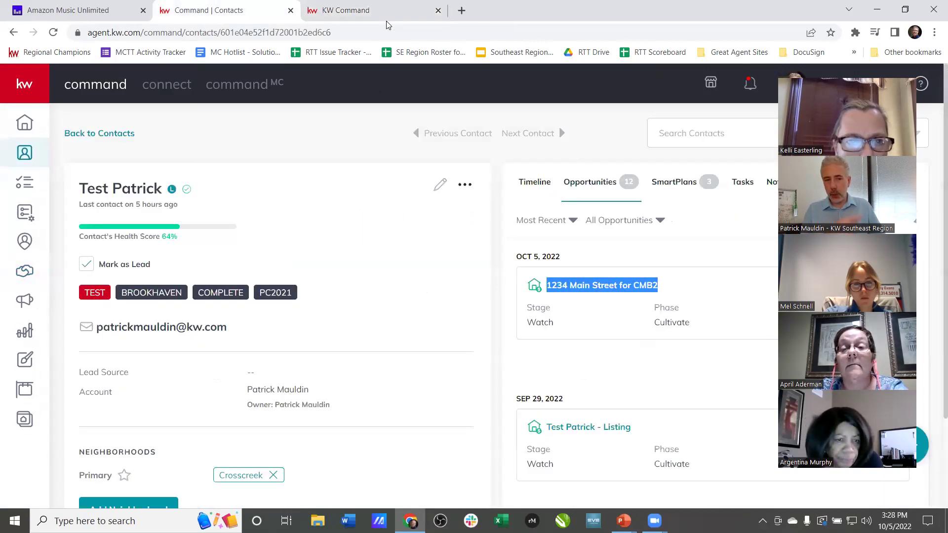
# - Show the agent's own opportunities pipeline and start a new opportunity from it
pyautogui.click(16, 273)
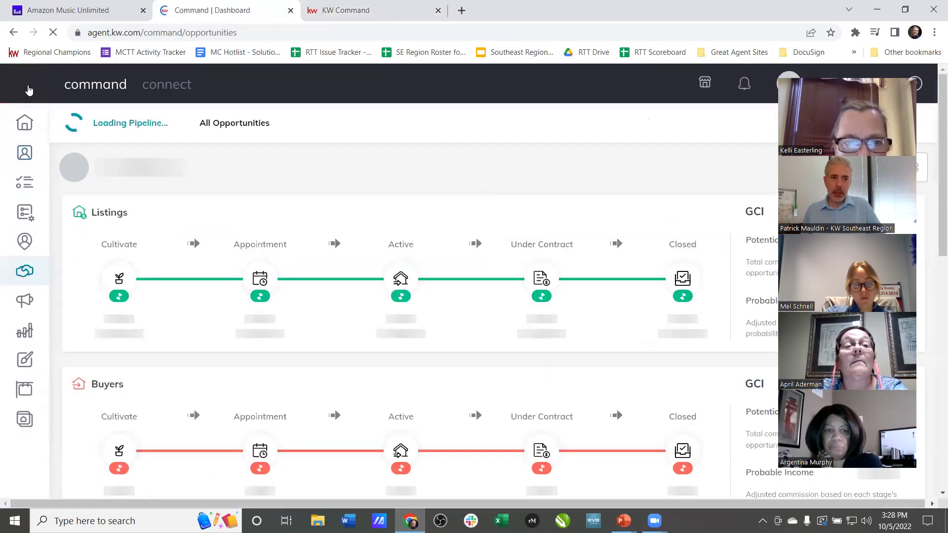
pyautogui.moveTo(29, 89)
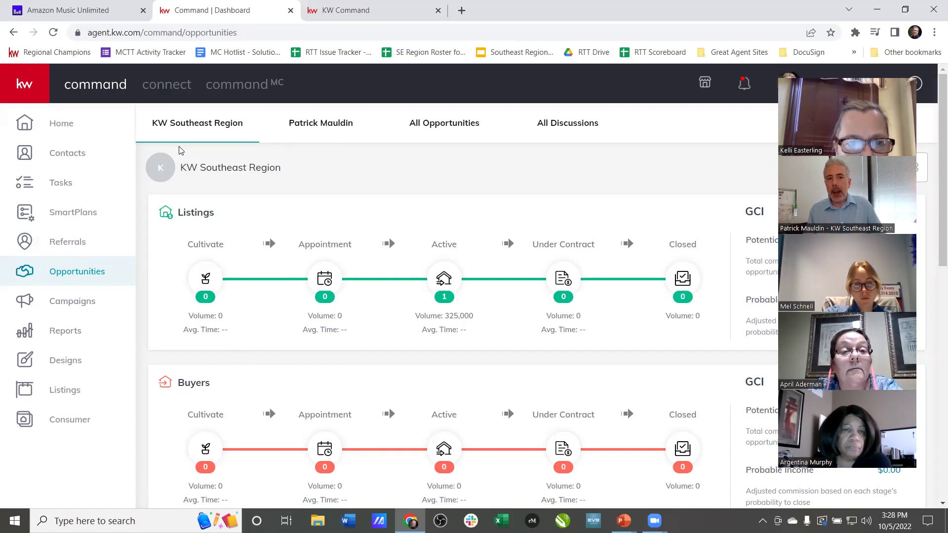
pyautogui.click(327, 131)
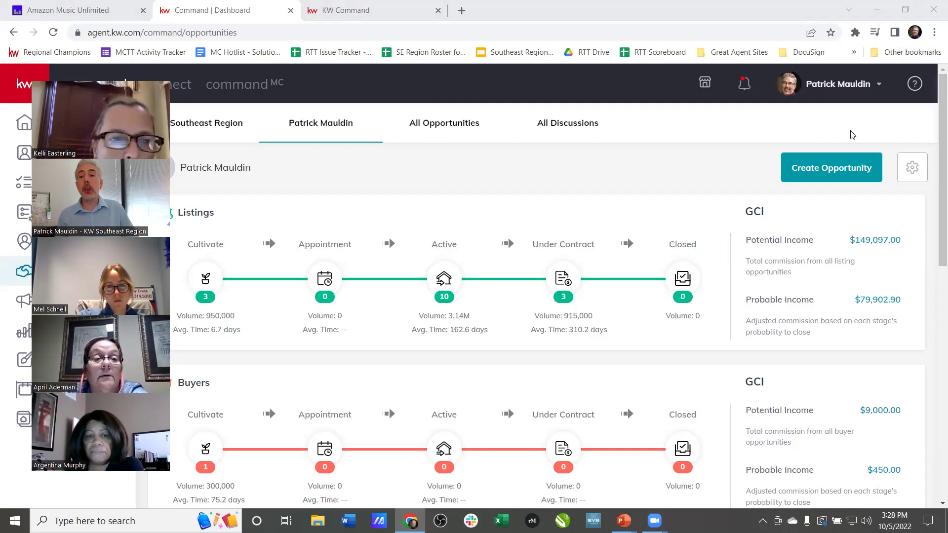
pyautogui.click(832, 168)
# - Pick Birmingham - Hoover and Listing, cancel the form, and reopen a fresh one
pyautogui.click(383, 148)
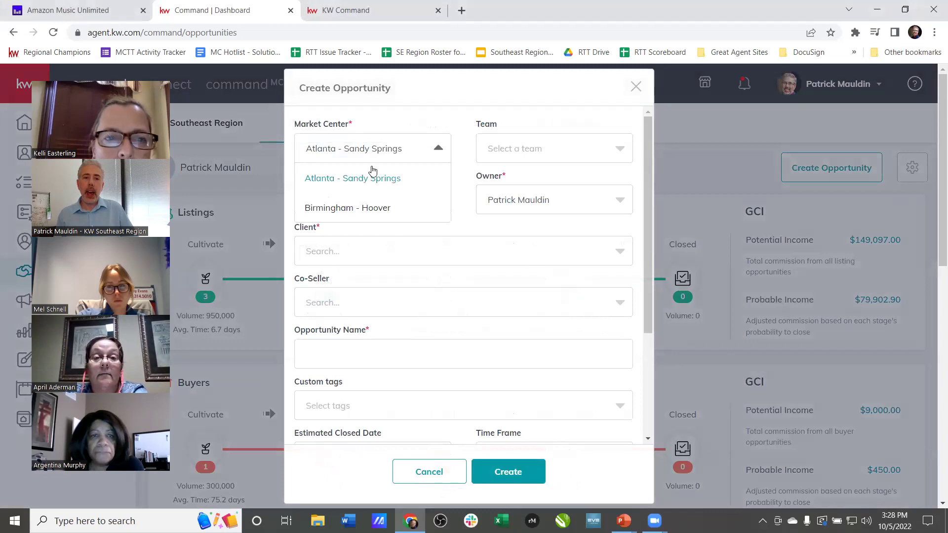
pyautogui.click(365, 210)
pyautogui.click(363, 209)
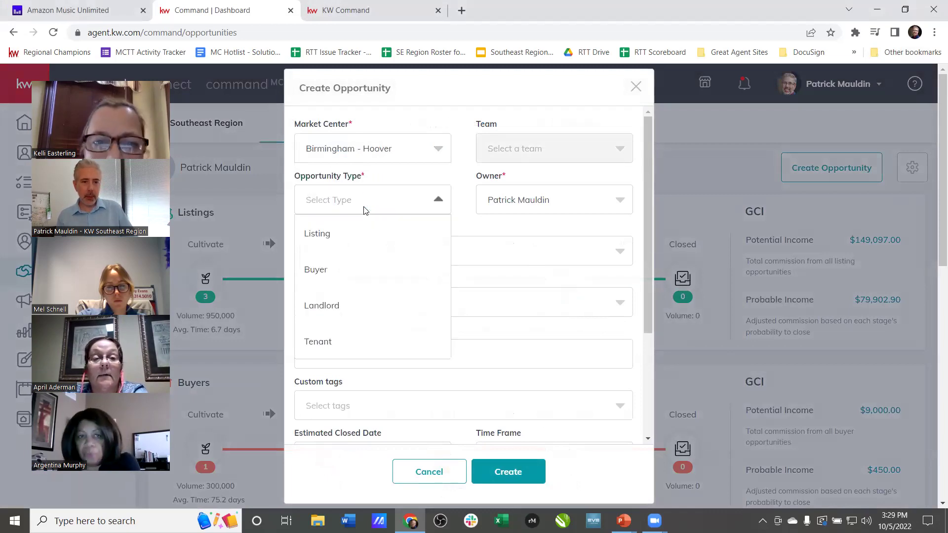
pyautogui.click(337, 235)
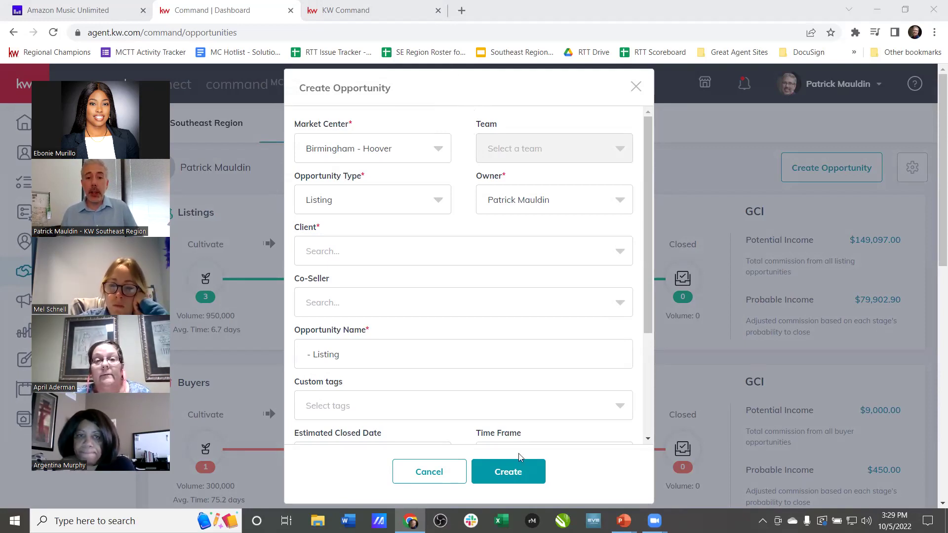
pyautogui.click(448, 469)
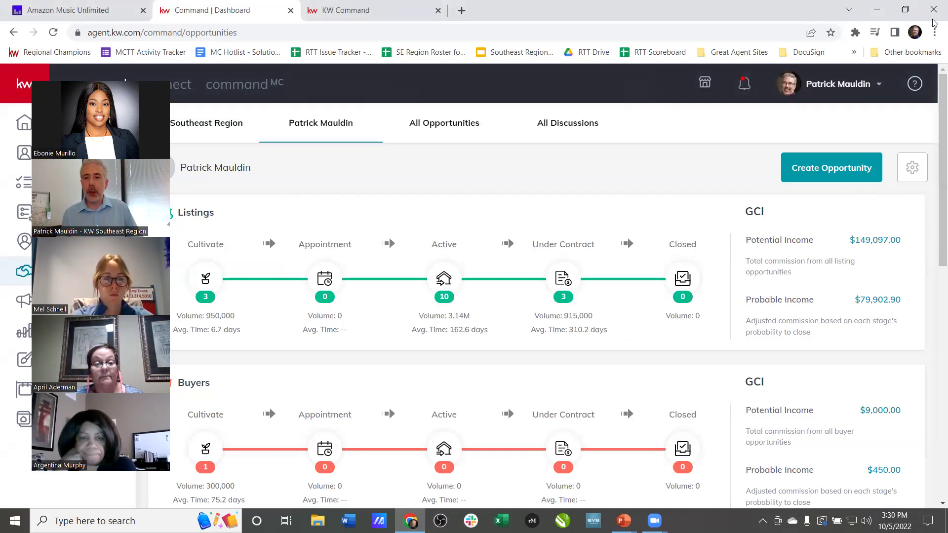
pyautogui.click(833, 164)
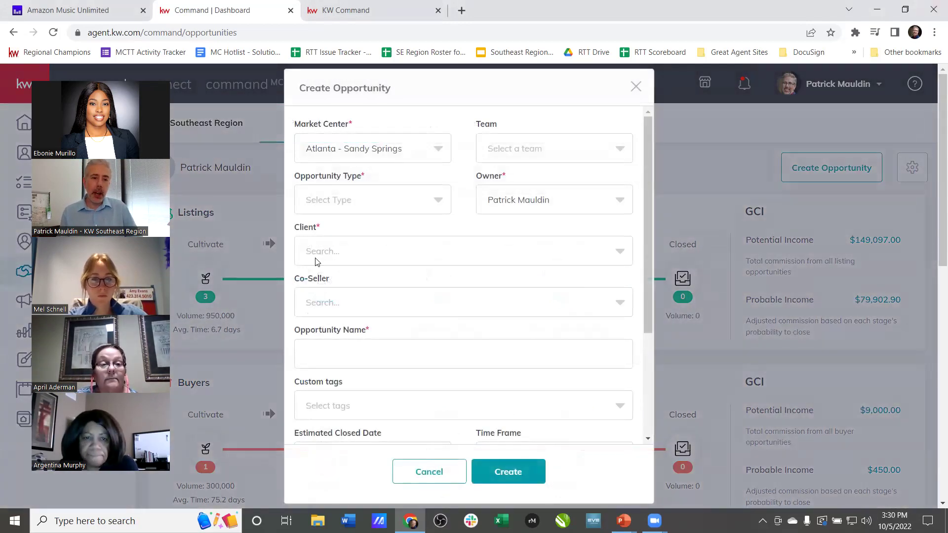
# - Choose the test contact as client, swap it for a colleague contact, then close the form with Esc
pyautogui.click(439, 254)
pyautogui.write('test patrick')
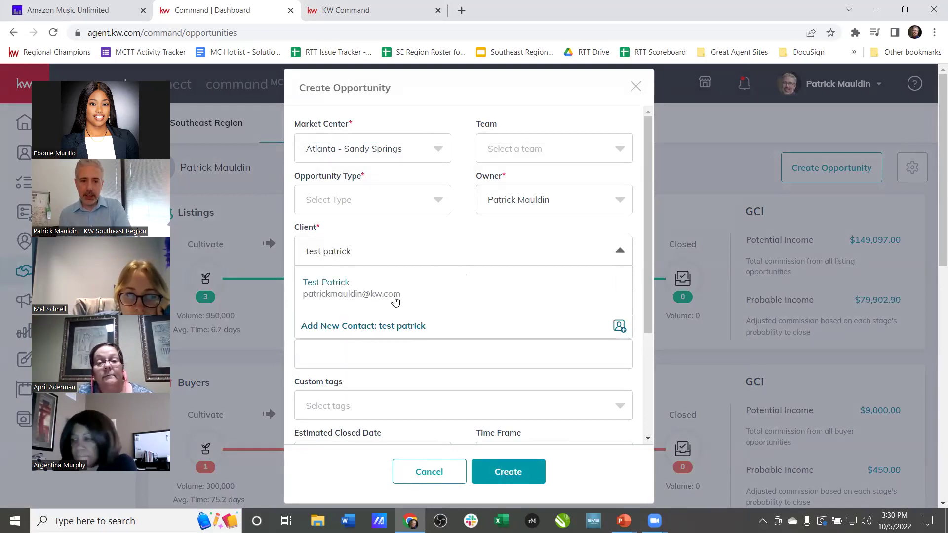
pyautogui.click(395, 296)
pyautogui.click(385, 254)
pyautogui.click(593, 255)
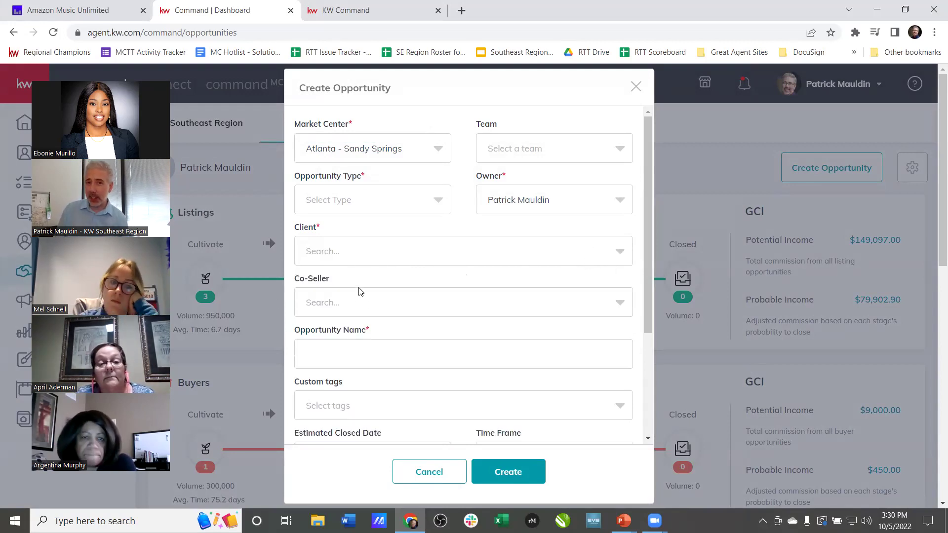
pyautogui.click(365, 257)
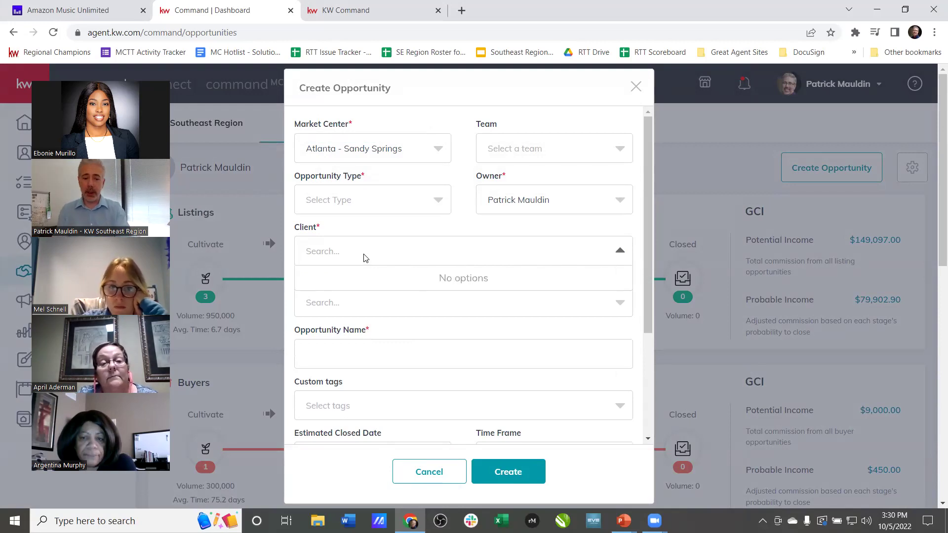
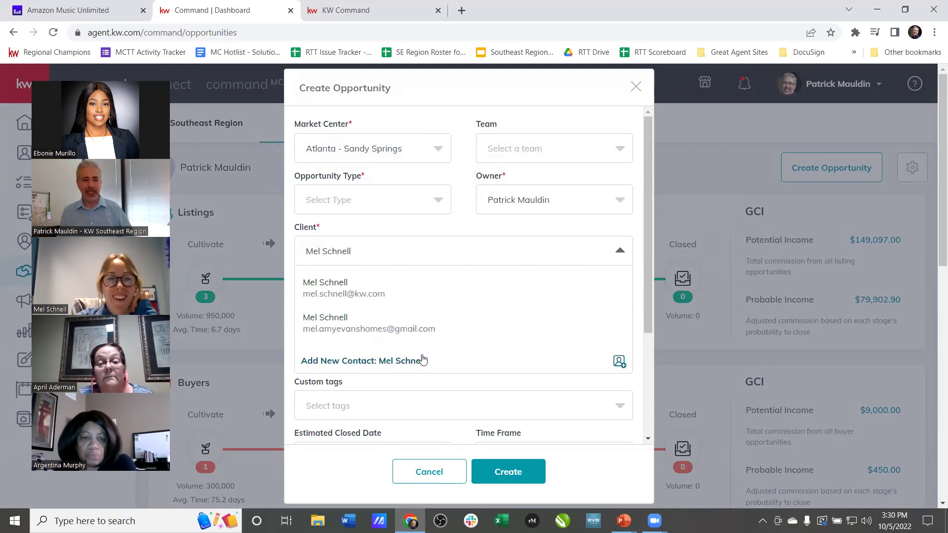
pyautogui.click(366, 284)
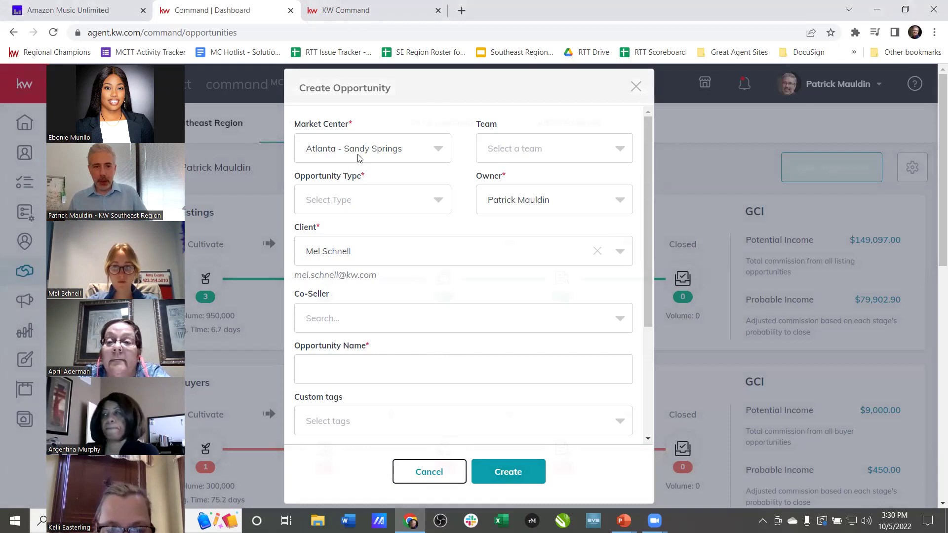
pyautogui.press('Escape')
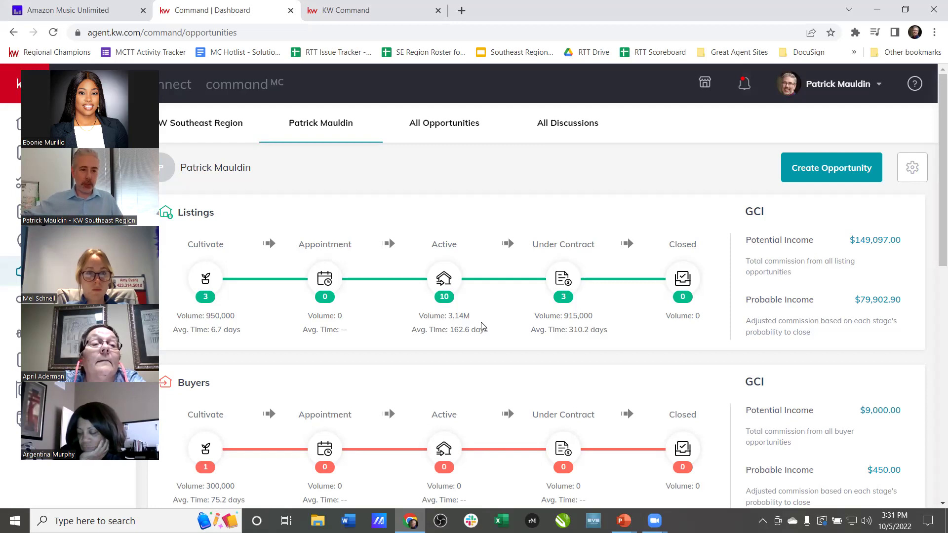
pyautogui.scroll(-2, 495, 318)
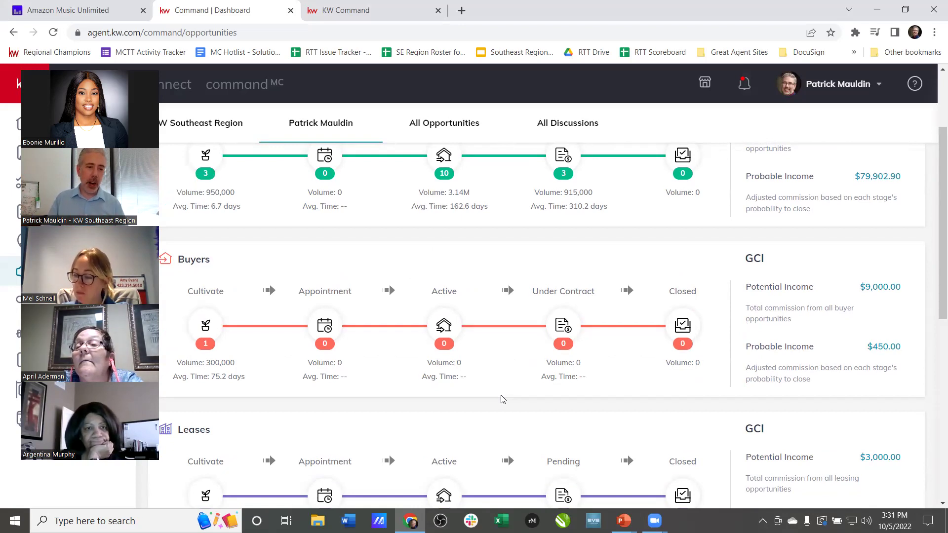
pyautogui.scroll(3, 706, 366)
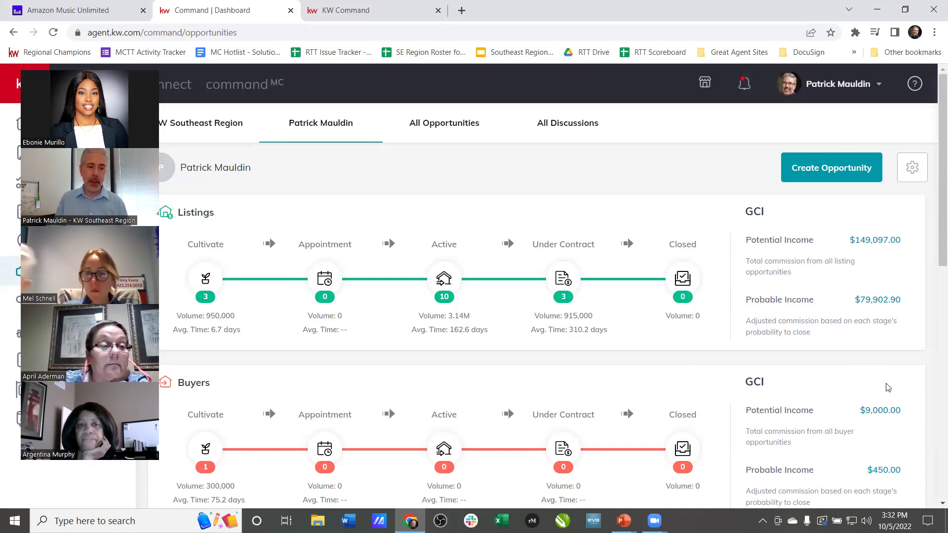
pyautogui.scroll(-6, 610, 360)
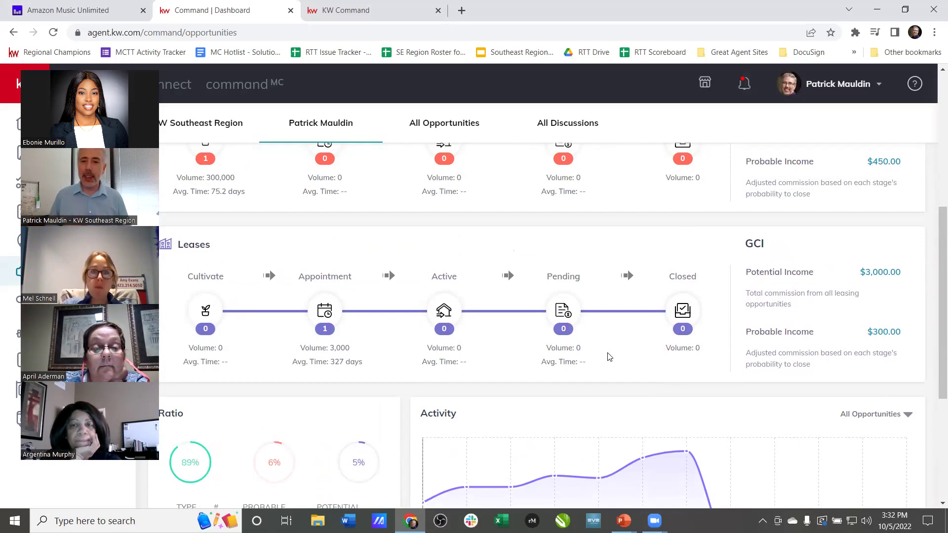
pyautogui.scroll(5, 619, 296)
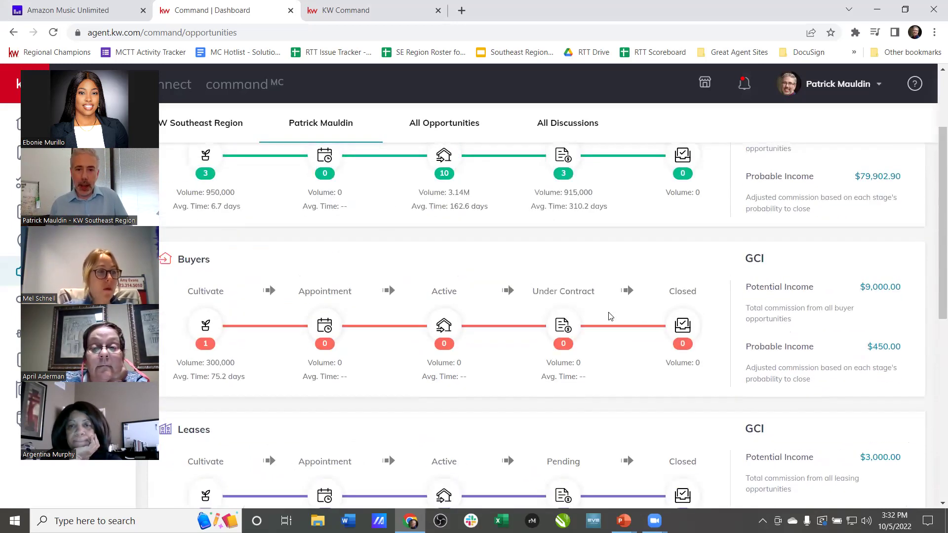
pyautogui.scroll(2, 643, 246)
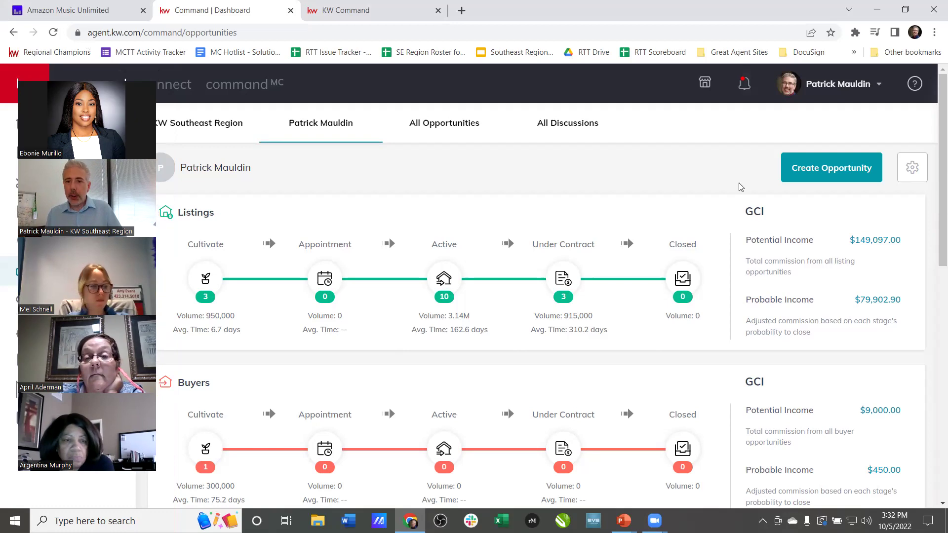
pyautogui.moveTo(848, 240); pyautogui.dragTo(903, 242)
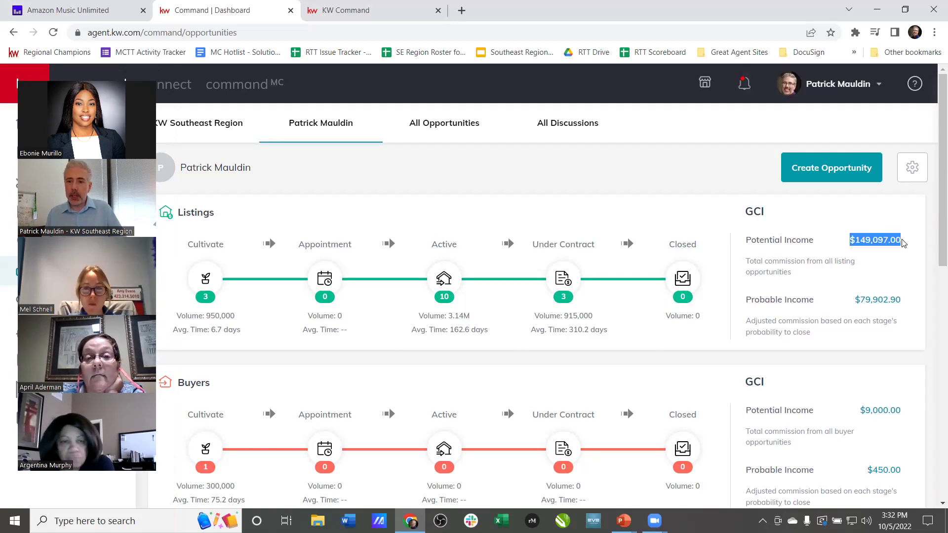
pyautogui.moveTo(845, 300); pyautogui.dragTo(910, 302)
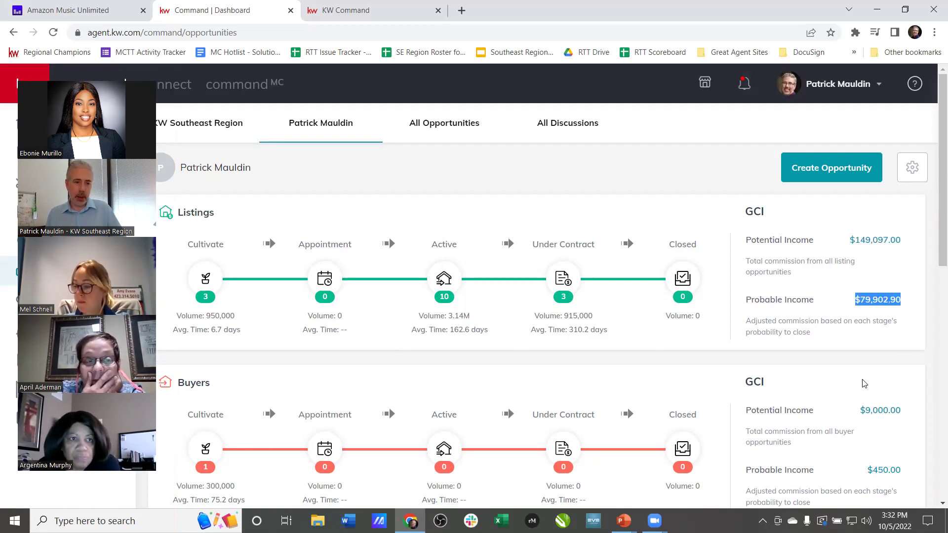
pyautogui.click(810, 356)
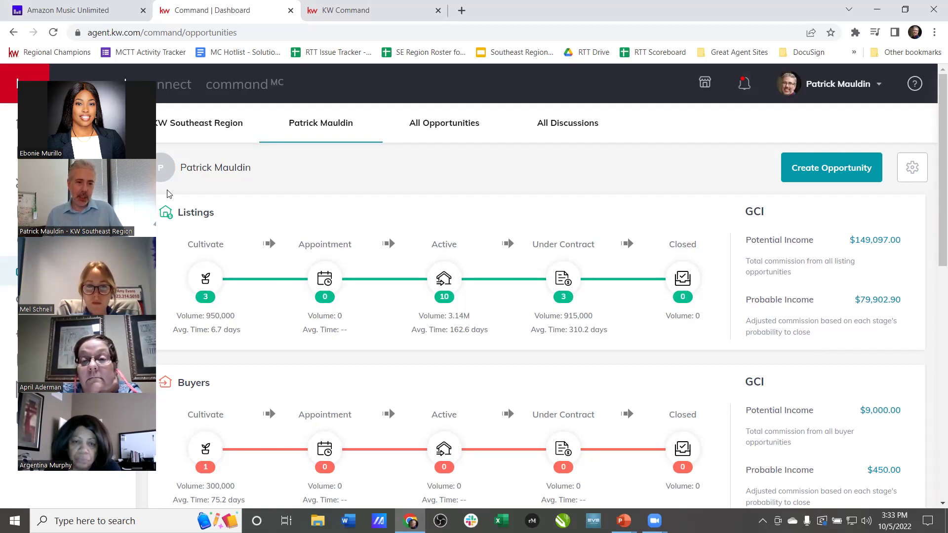
pyautogui.doubleClick(189, 296)
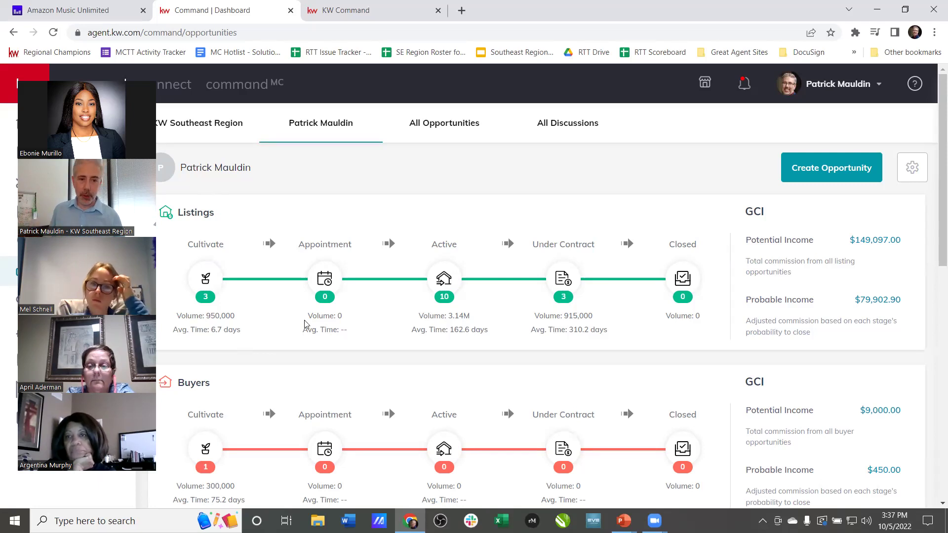
# - Open the Cultivate listings board and scroll through its stages
pyautogui.click(205, 279)
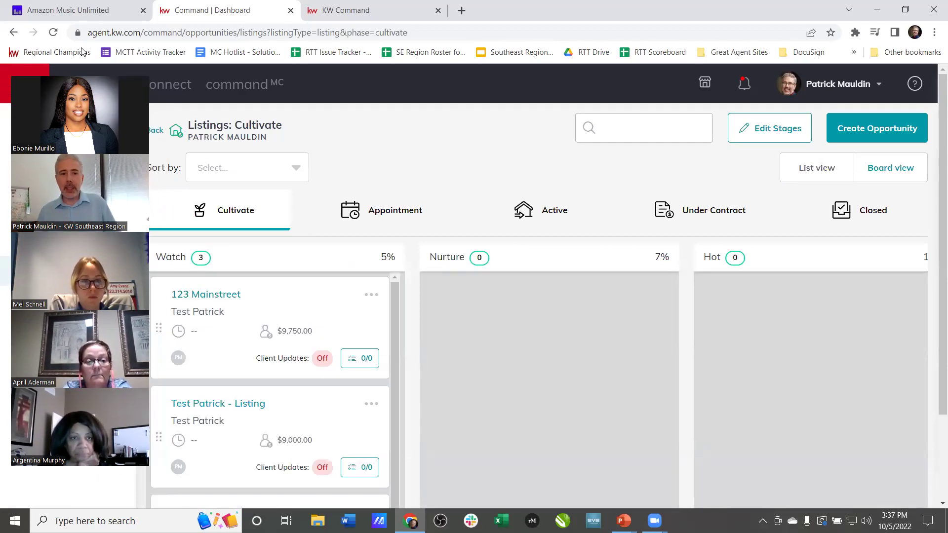
pyautogui.scroll(-1, 566, 309)
pyautogui.scroll(1, 561, 308)
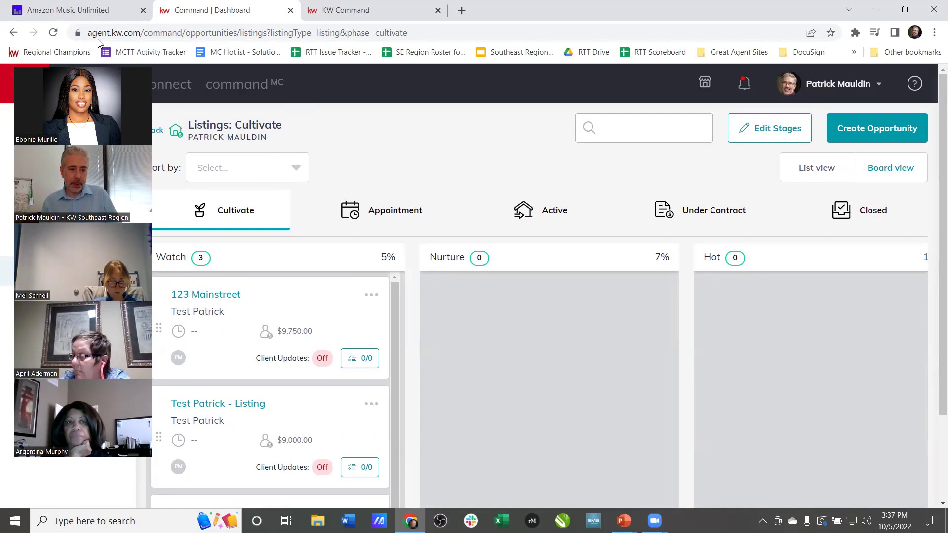
pyautogui.scroll(-4, 347, 219)
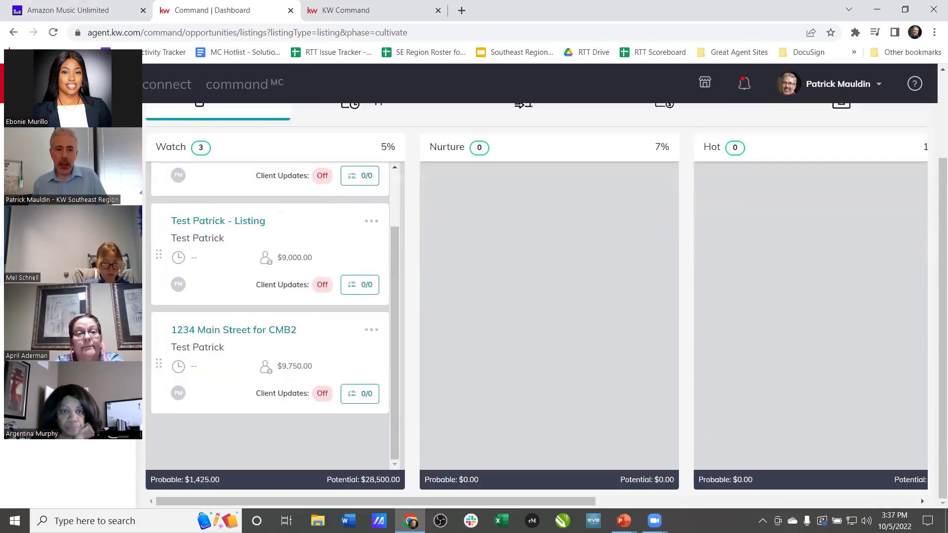
pyautogui.scroll(2, 162, 410)
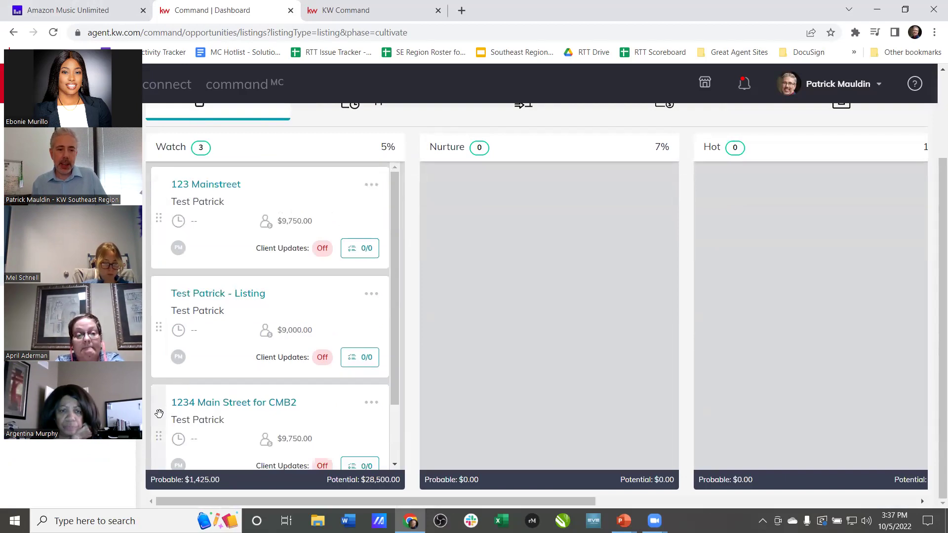
pyautogui.scroll(-2, 262, 417)
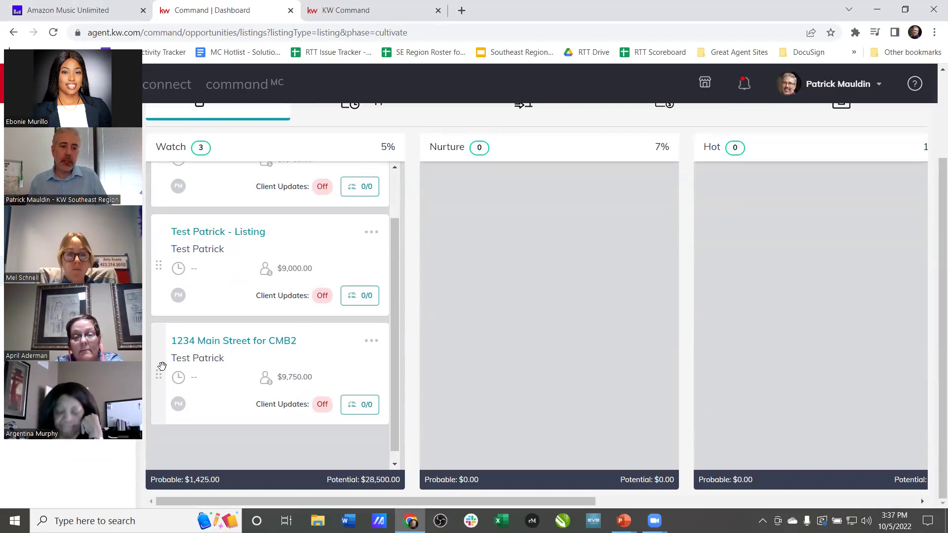
pyautogui.scroll(3, 427, 336)
# - Drag 1234 Main Street for CMB2, Test Patrick - Listing and 123 Mainstreet into other phases, emptying Watch
pyautogui.moveTo(161, 452); pyautogui.dragTo(326, 190)
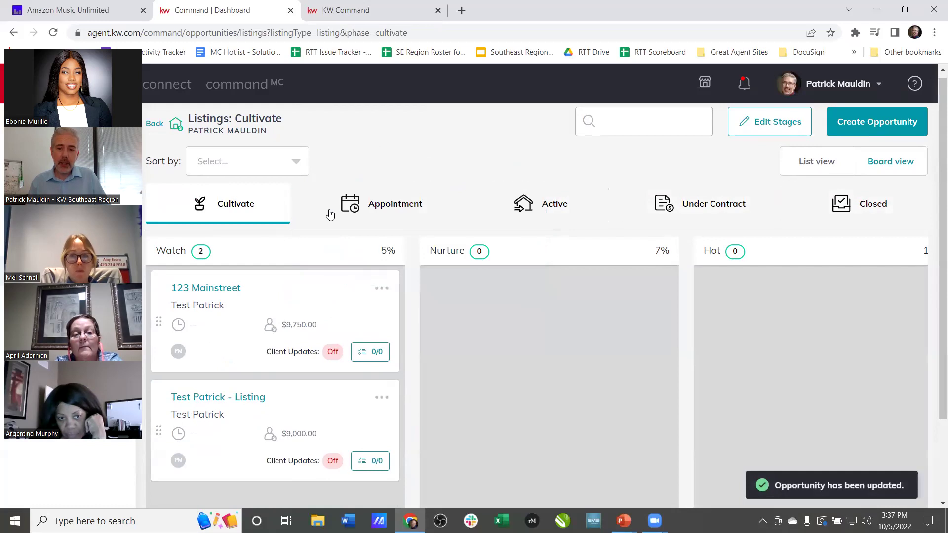
pyautogui.moveTo(160, 433); pyautogui.dragTo(491, 212)
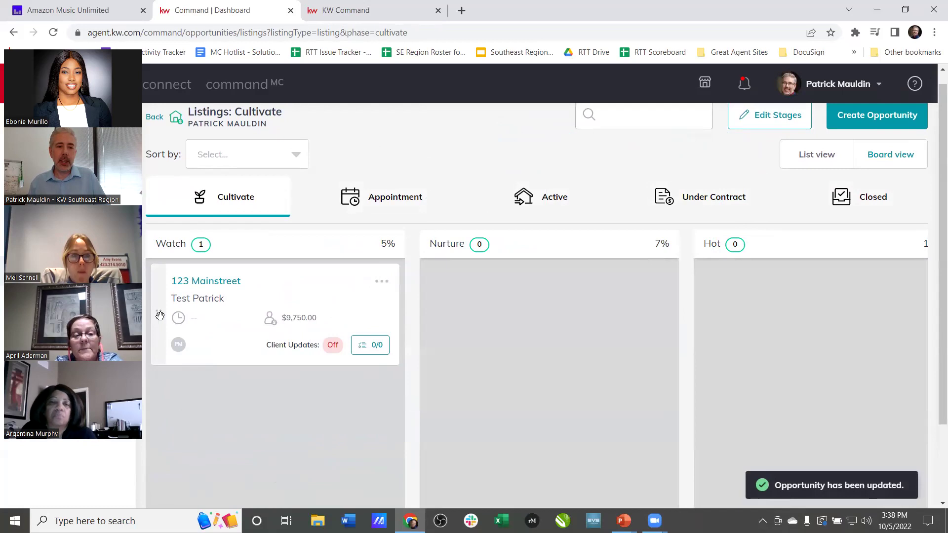
pyautogui.moveTo(153, 315); pyautogui.dragTo(497, 213)
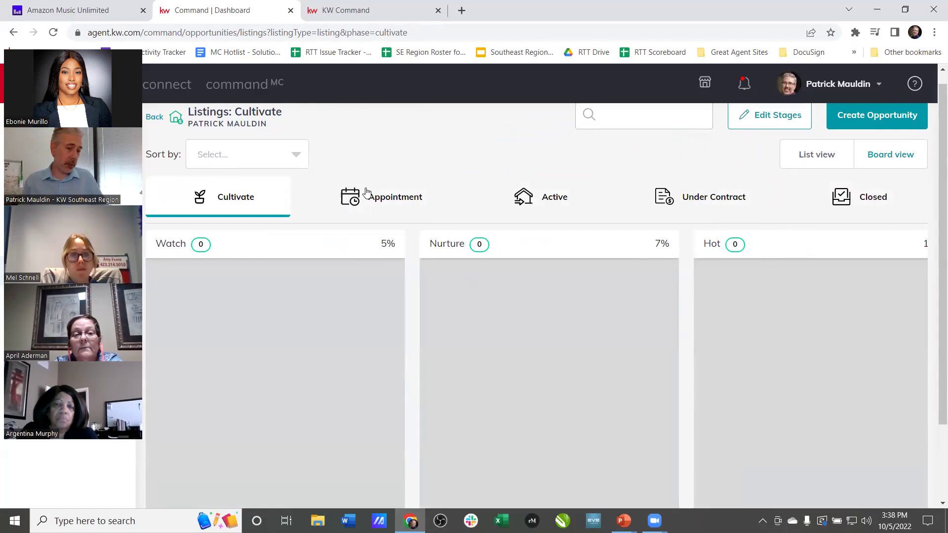
# - Move 1234 Main Street for CMB2 from the Appointment board into Active and check the Active board
pyautogui.click(365, 193)
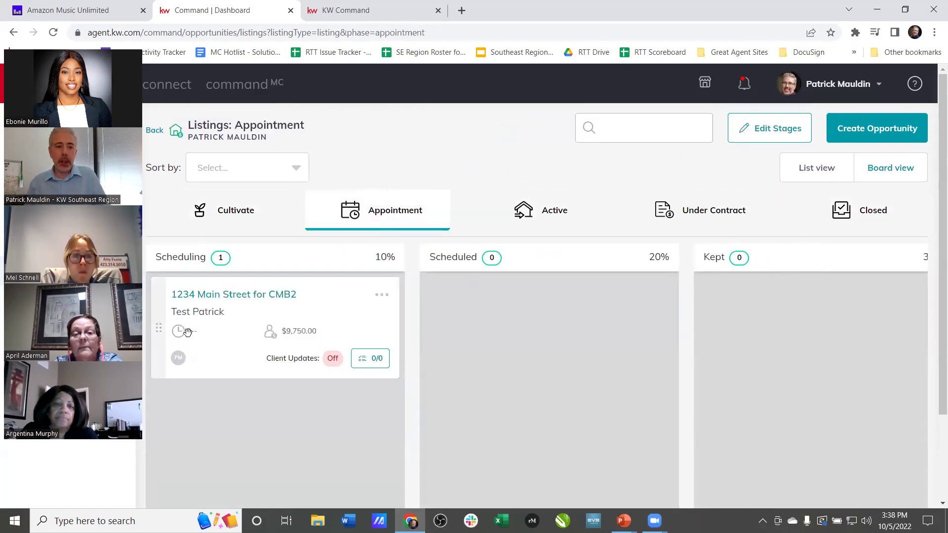
pyautogui.moveTo(161, 321); pyautogui.dragTo(498, 216)
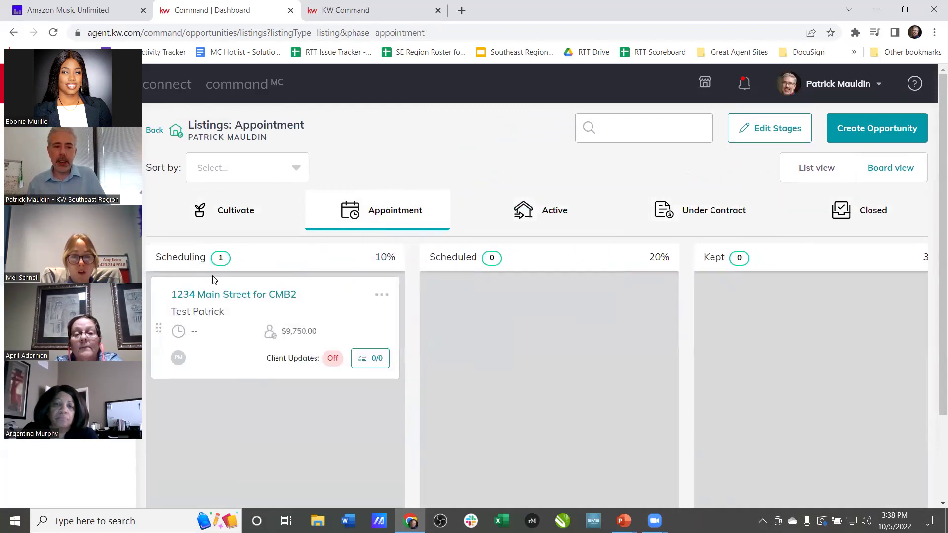
pyautogui.moveTo(422, 187); pyautogui.dragTo(475, 205)
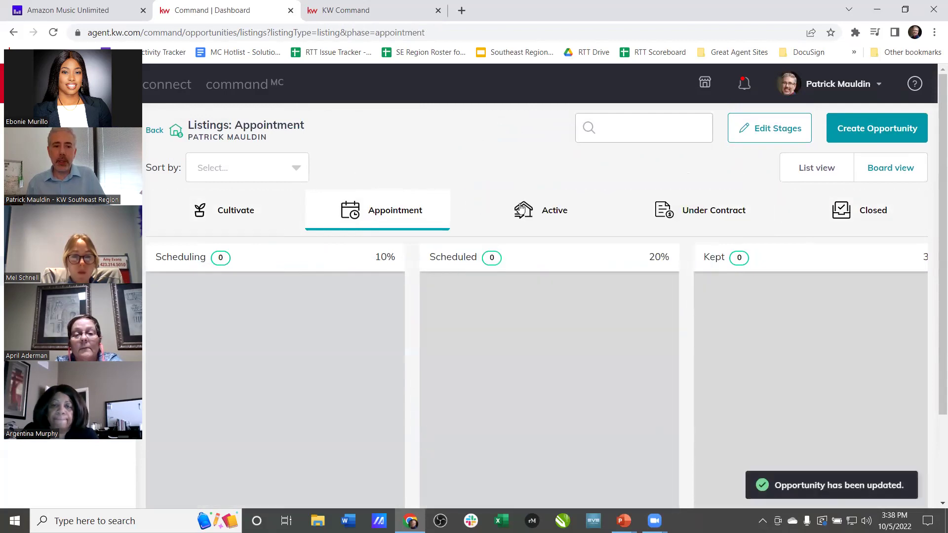
pyautogui.click(521, 209)
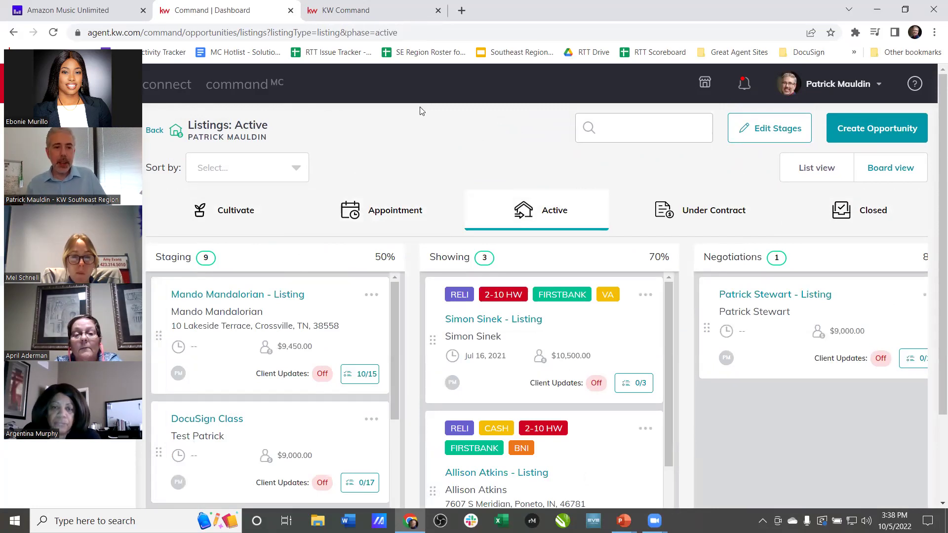
pyautogui.click(275, 218)
# - Review the Appointment, Active and Under Contract boards, then open Edit Stages for Under Contract
pyautogui.click(351, 210)
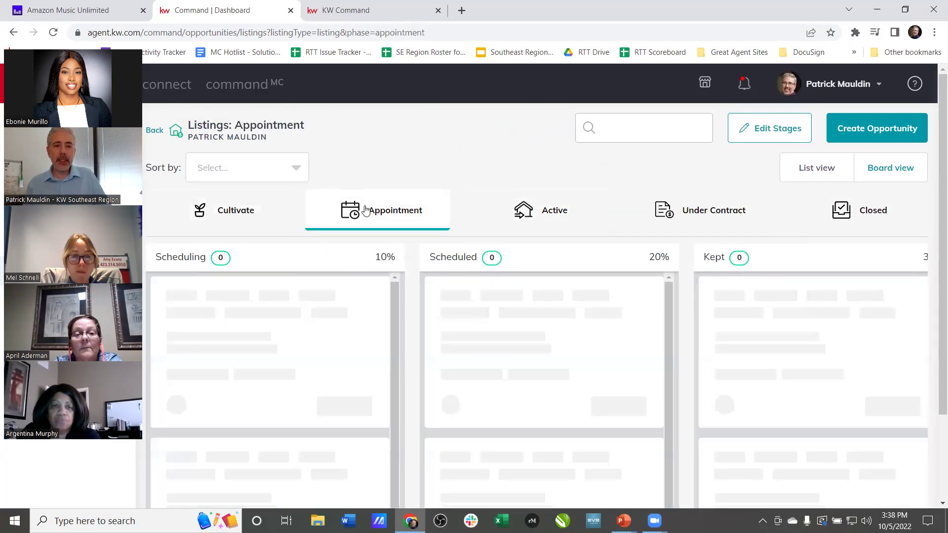
pyautogui.click(524, 217)
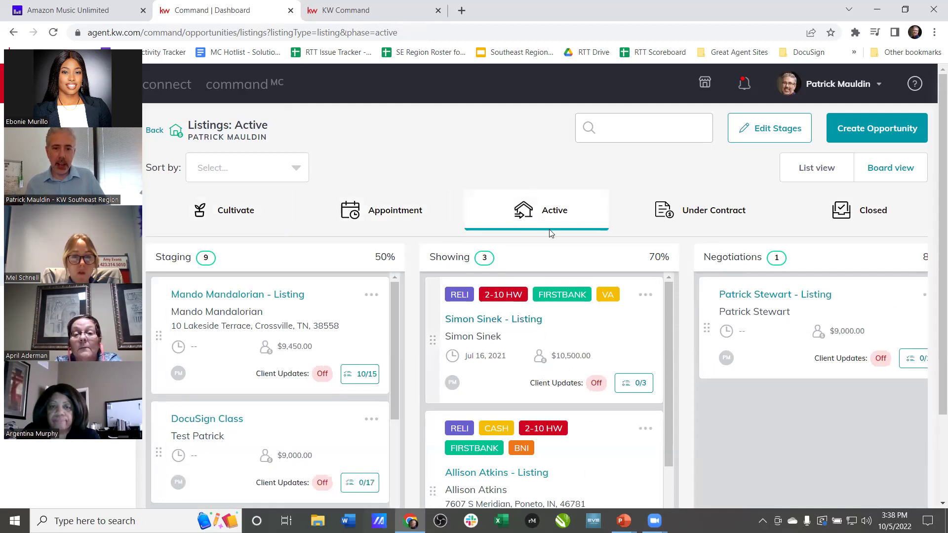
pyautogui.click(695, 215)
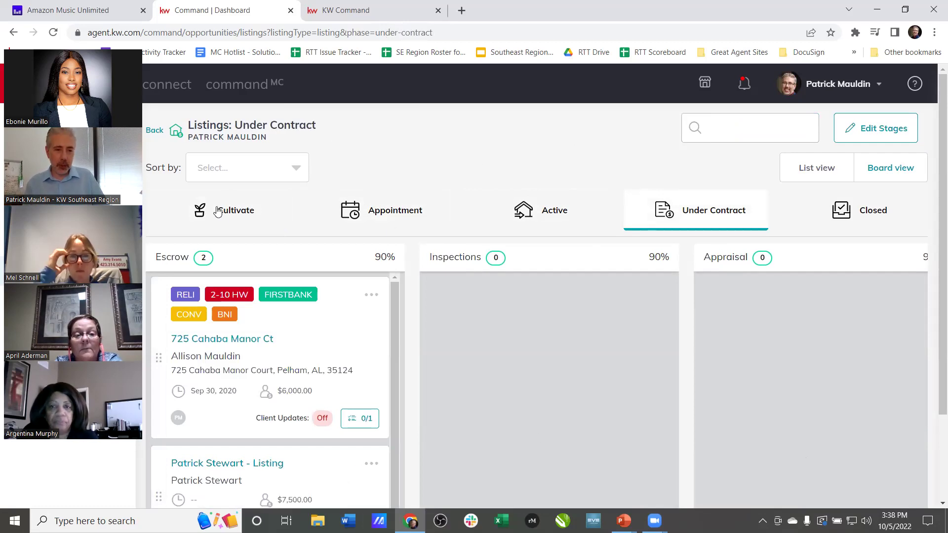
pyautogui.click(903, 129)
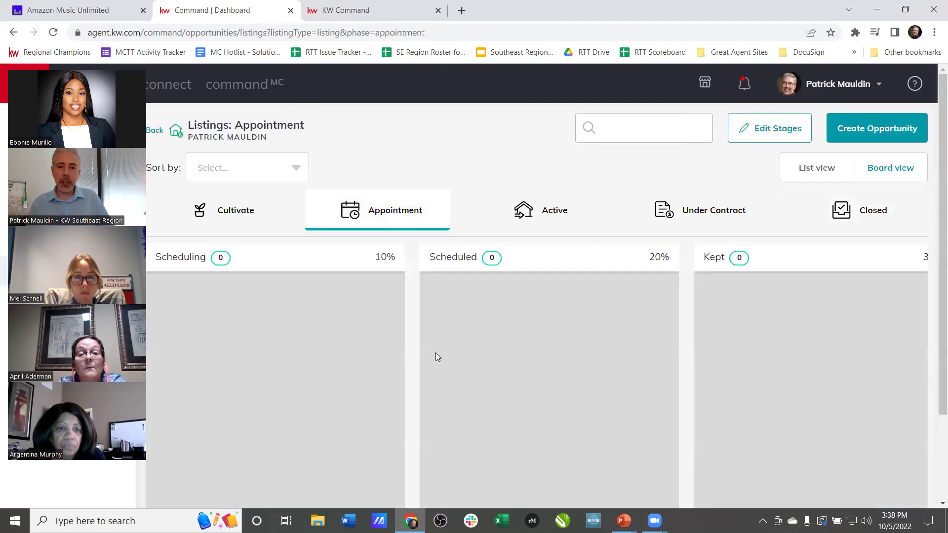
# - Move the Negotiations listing into Closed with a 10/05/2022 closing date
pyautogui.click(535, 222)
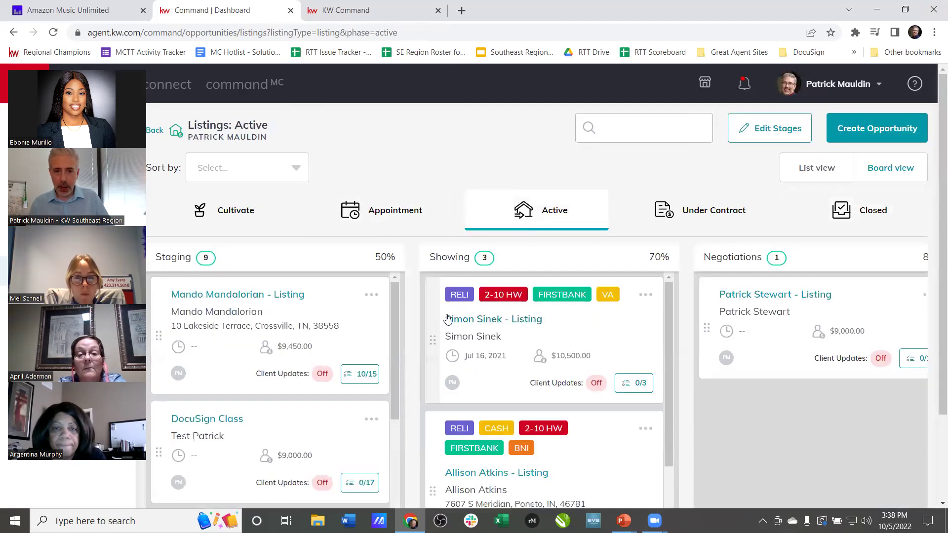
pyautogui.moveTo(707, 328); pyautogui.dragTo(795, 249)
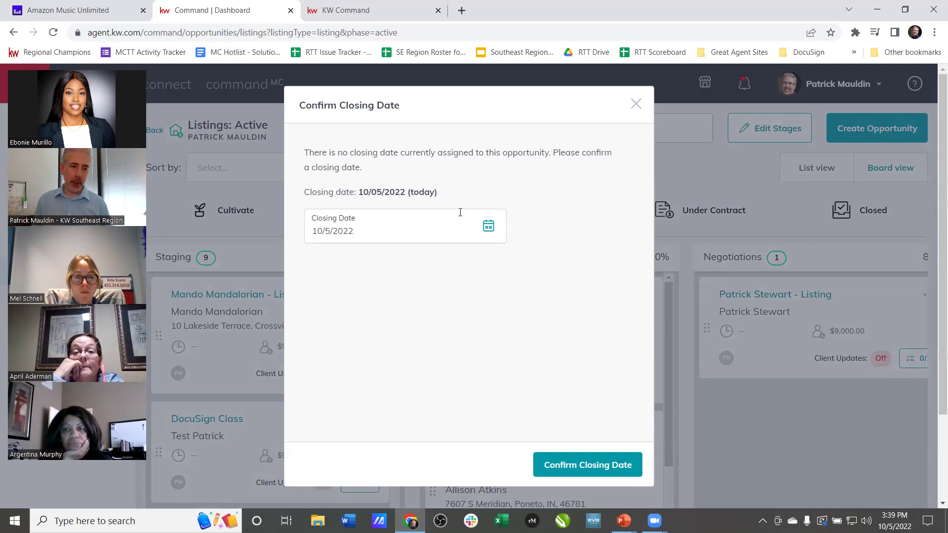
pyautogui.click(580, 471)
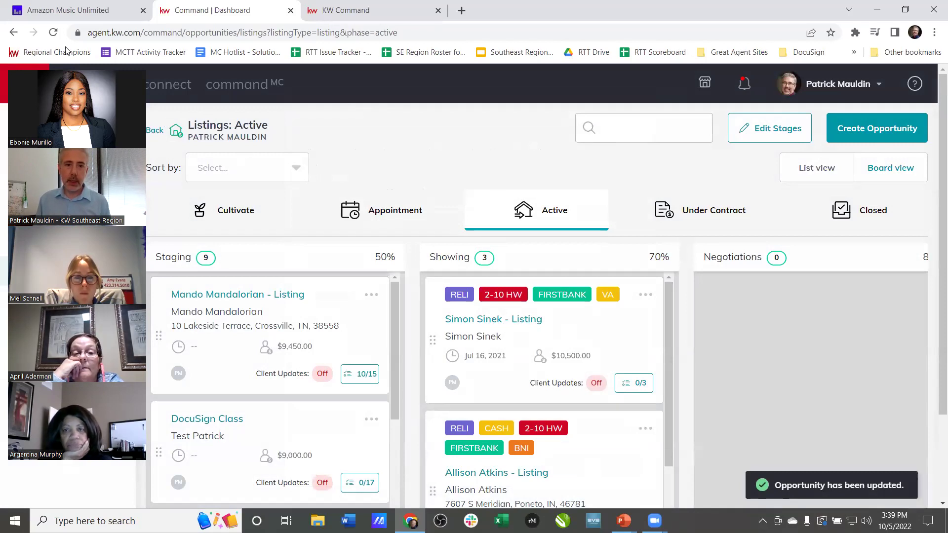
pyautogui.click(324, 217)
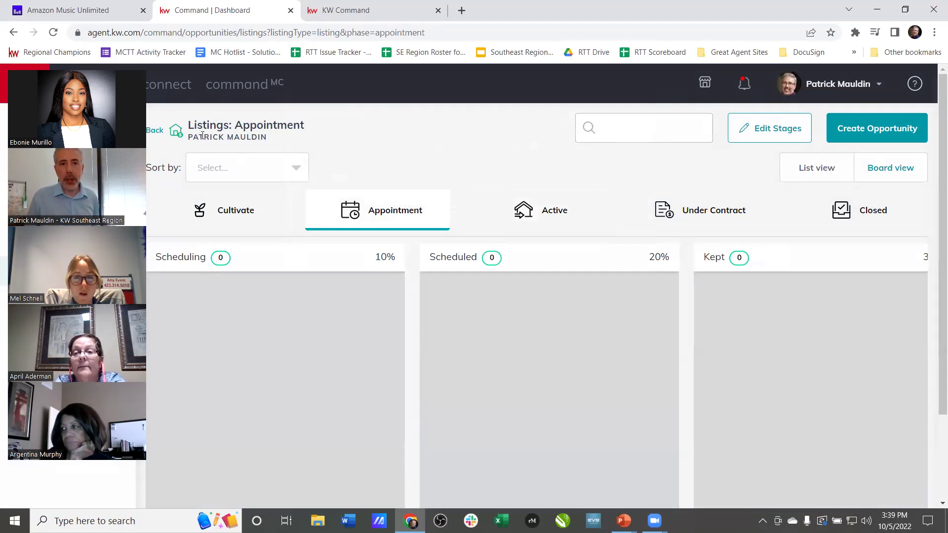
# - Check the dashboard and Active listings board, then list all 131 opportunities in the table
pyautogui.hotkey('ctrl', 'Tab')
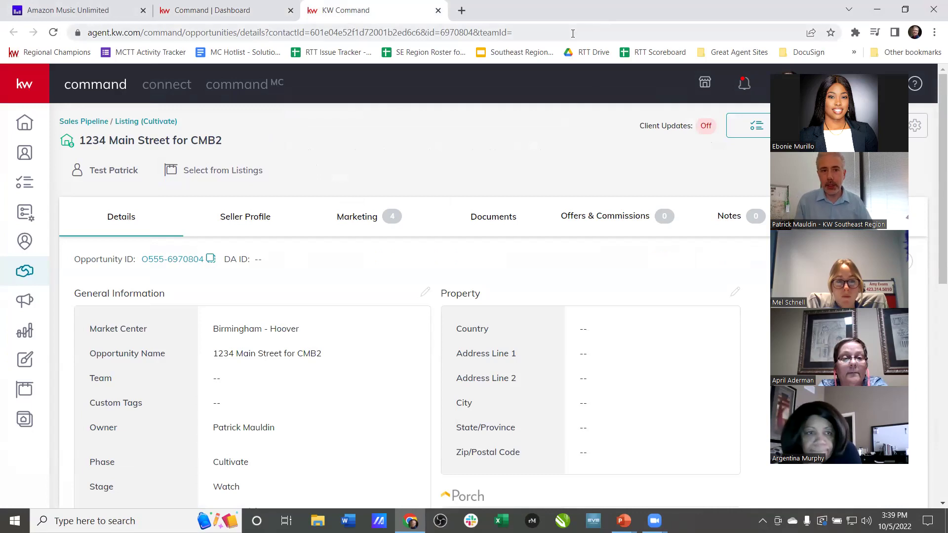
pyautogui.click(213, 10)
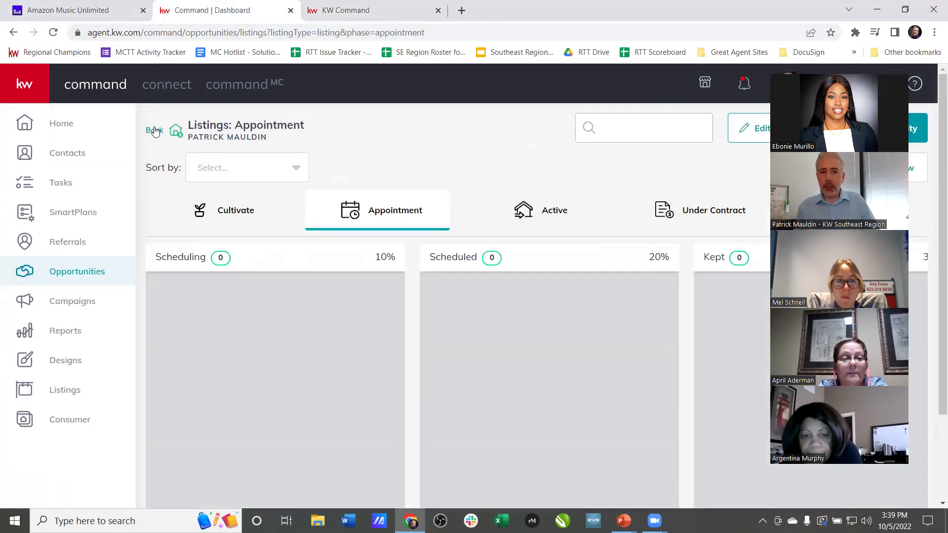
pyautogui.click(155, 131)
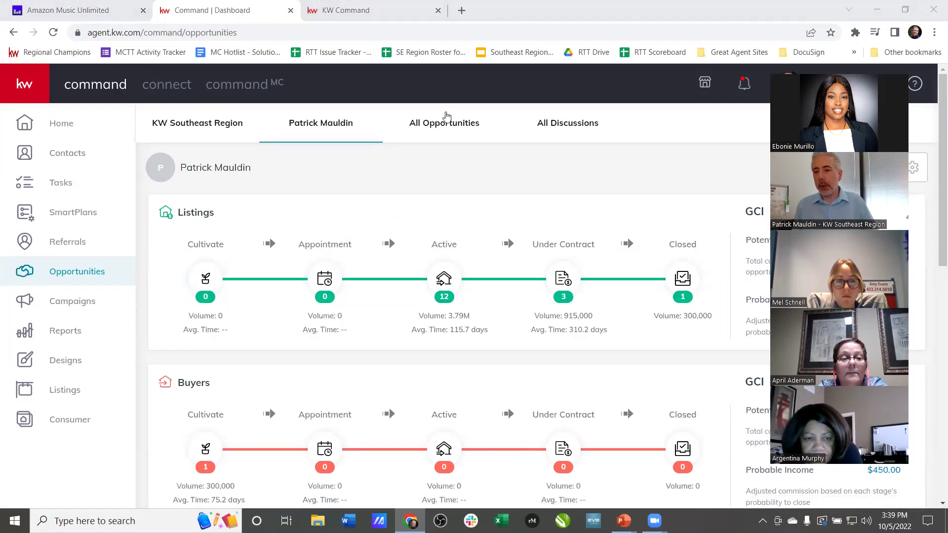
pyautogui.click(444, 282)
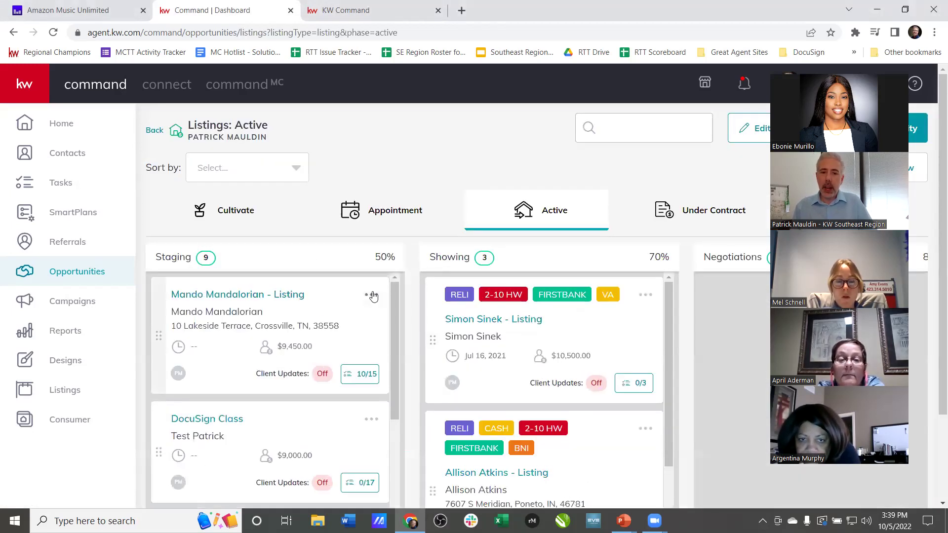
pyautogui.click(372, 295)
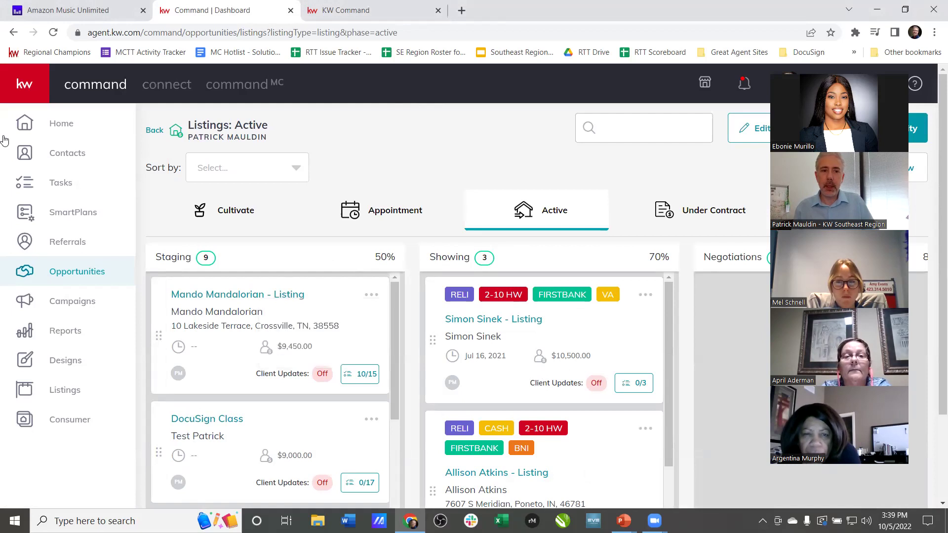
pyautogui.click(157, 131)
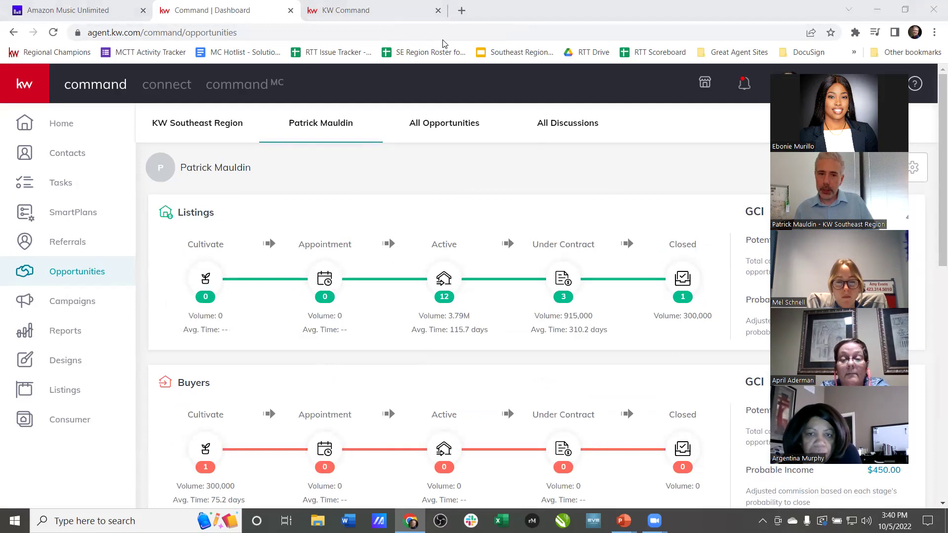
pyautogui.click(439, 121)
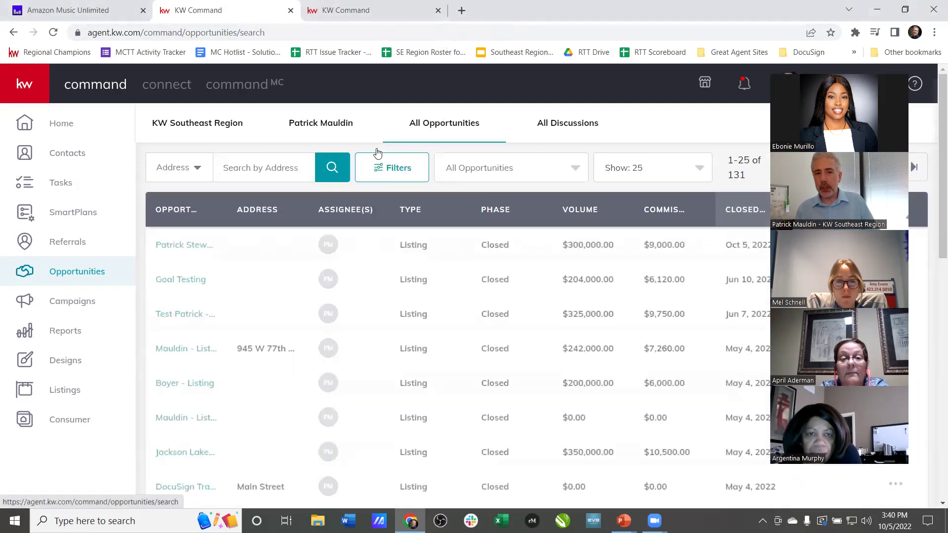
# - Scroll the All Opportunities table, then switch to the 1234 Main Street for CMB2 details tab
pyautogui.scroll(-15, 401, 394)
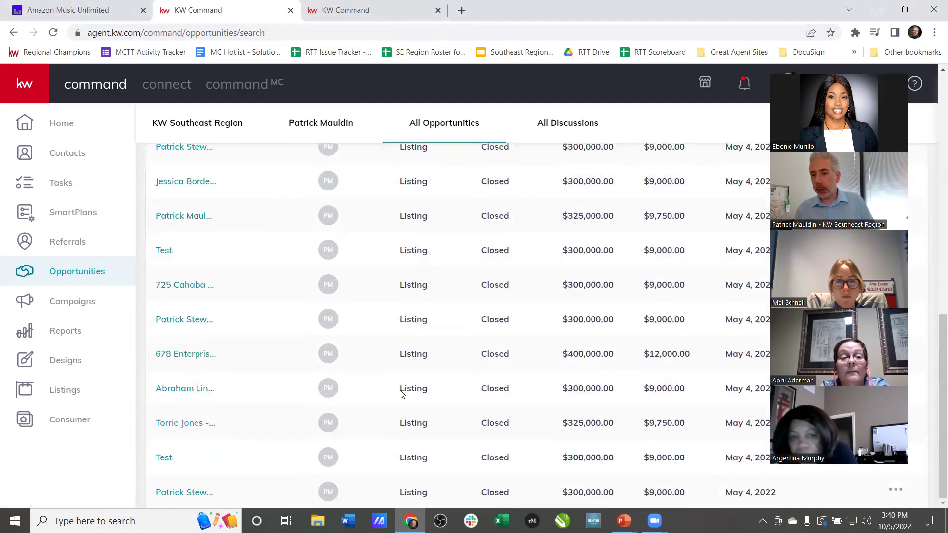
pyautogui.scroll(15, 401, 393)
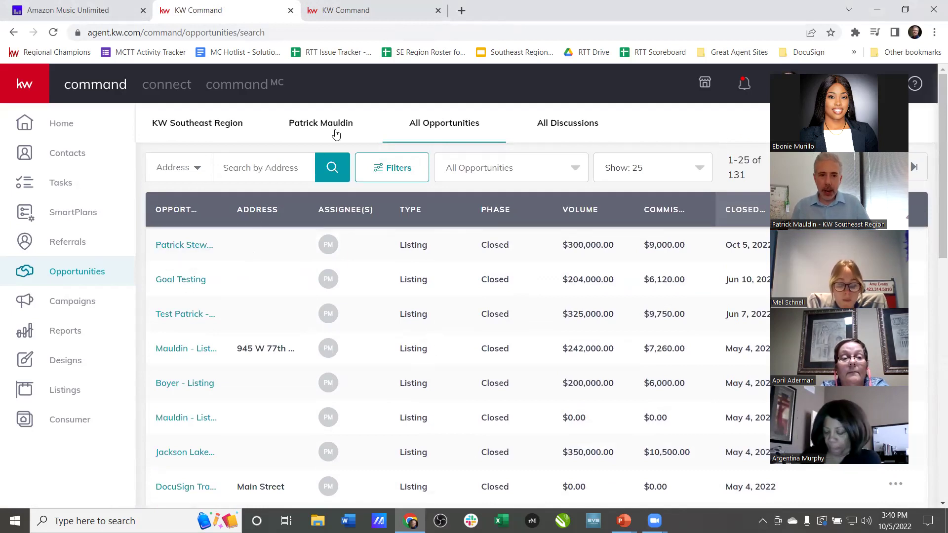
pyautogui.click(351, 11)
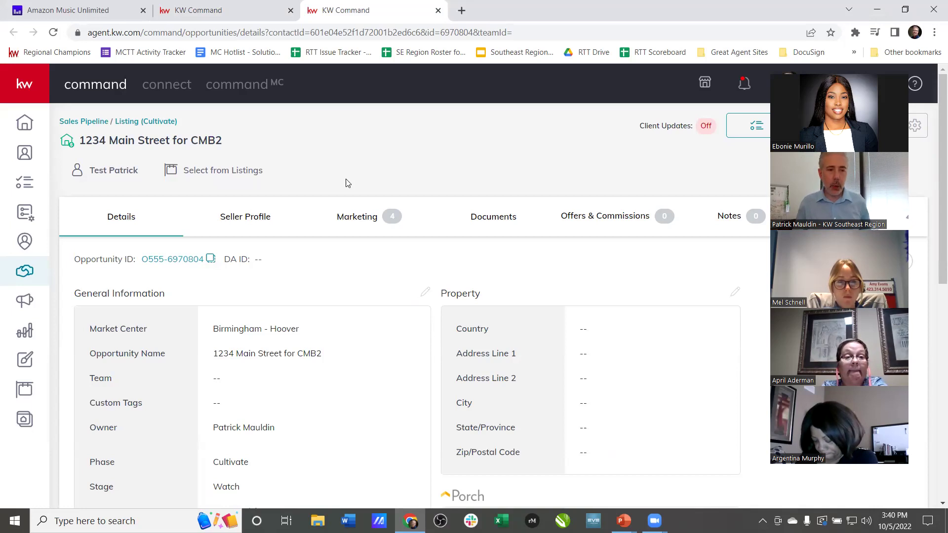
# - Reload the opportunity to confirm Phase Active and Stage Staging, zooming the page in and back out
pyautogui.click(54, 33)
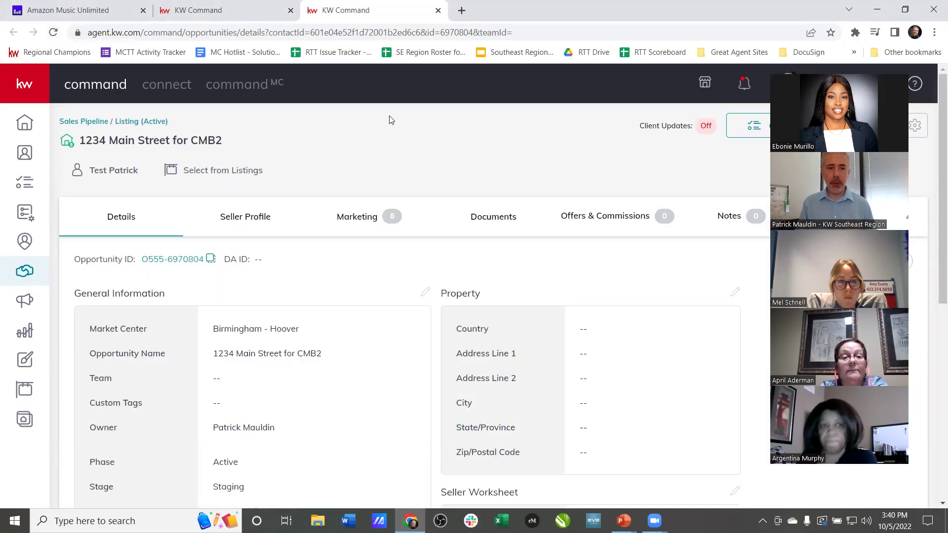
pyautogui.scroll(-2, 406, 366)
pyautogui.moveTo(269, 371); pyautogui.dragTo(216, 338)
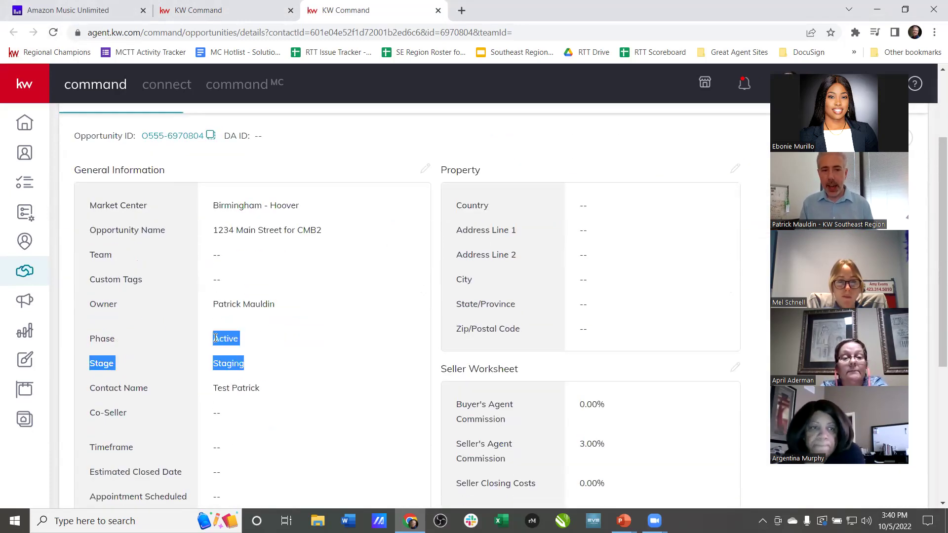
pyautogui.click(304, 361)
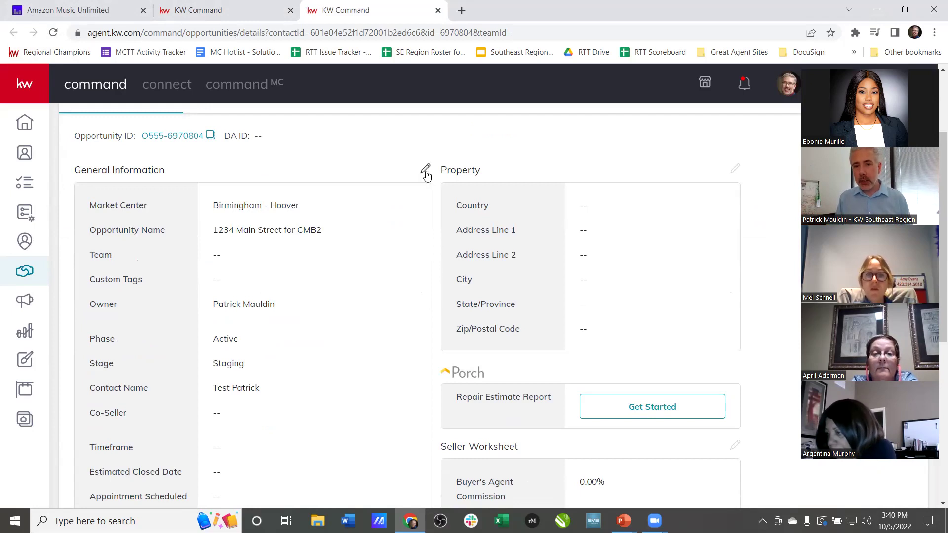
pyautogui.hotkey('ctrl', '+')
pyautogui.hotkey('ctrl', '+')
pyautogui.hotkey('ctrl', '+')
pyautogui.hotkey('ctrl', '+')
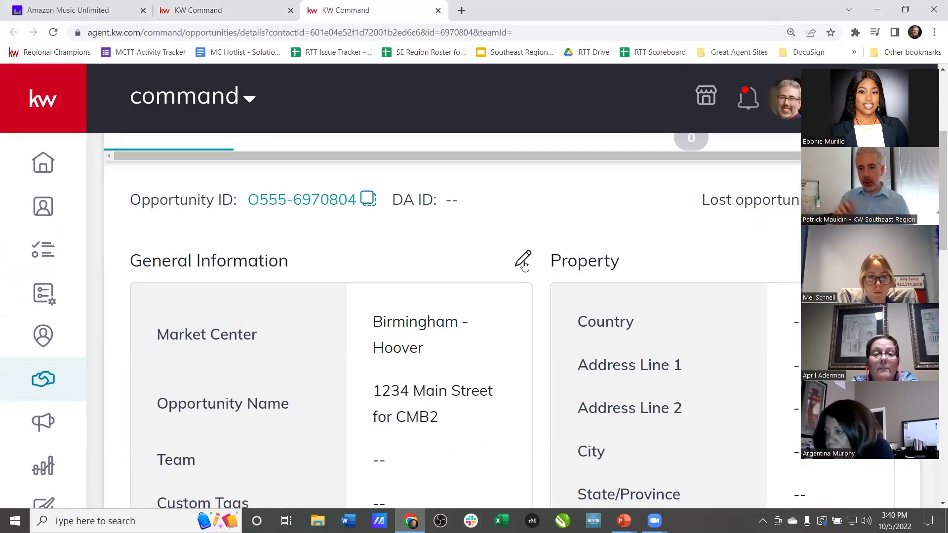
pyautogui.hotkey('ctrl', '-')
pyautogui.hotkey('ctrl', '-')
pyautogui.hotkey('ctrl', '-')
pyautogui.hotkey('ctrl', '-')
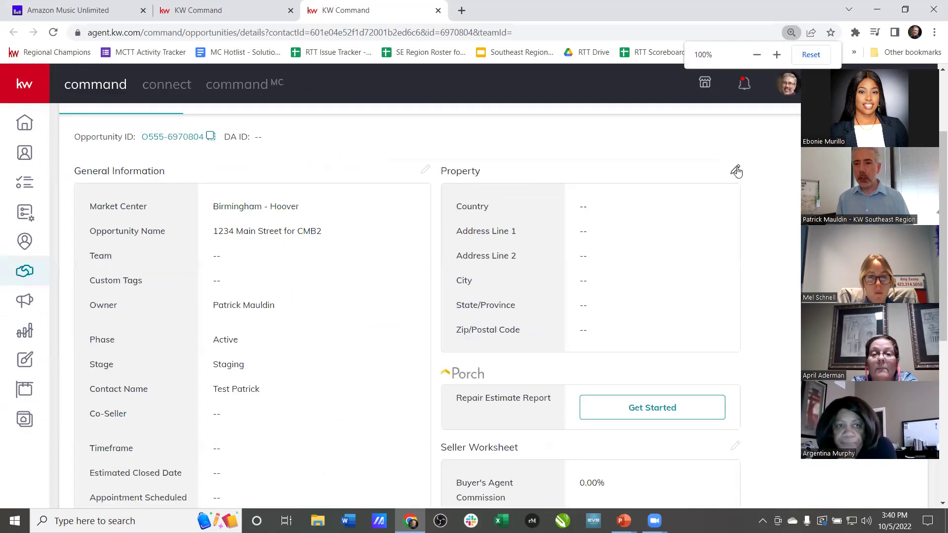
pyautogui.click(734, 170)
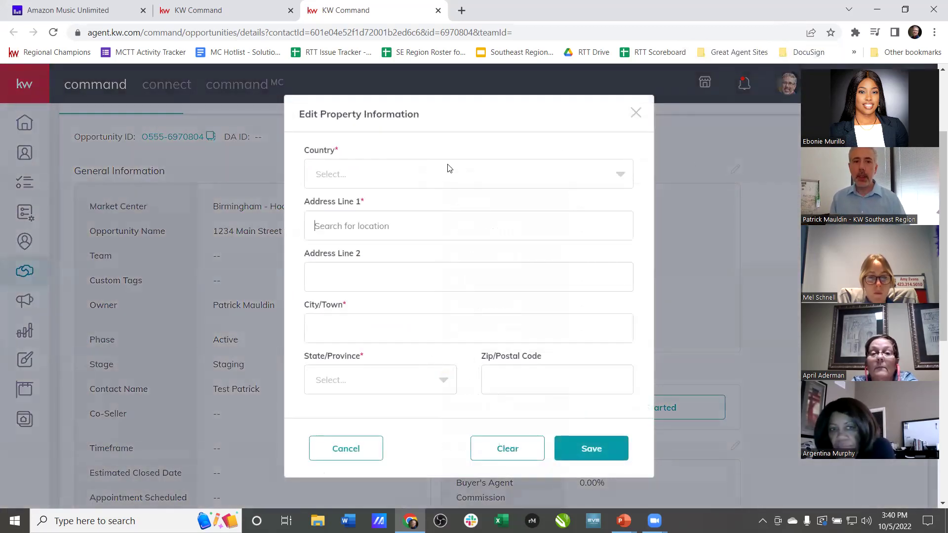
pyautogui.click(439, 174)
pyautogui.click(419, 195)
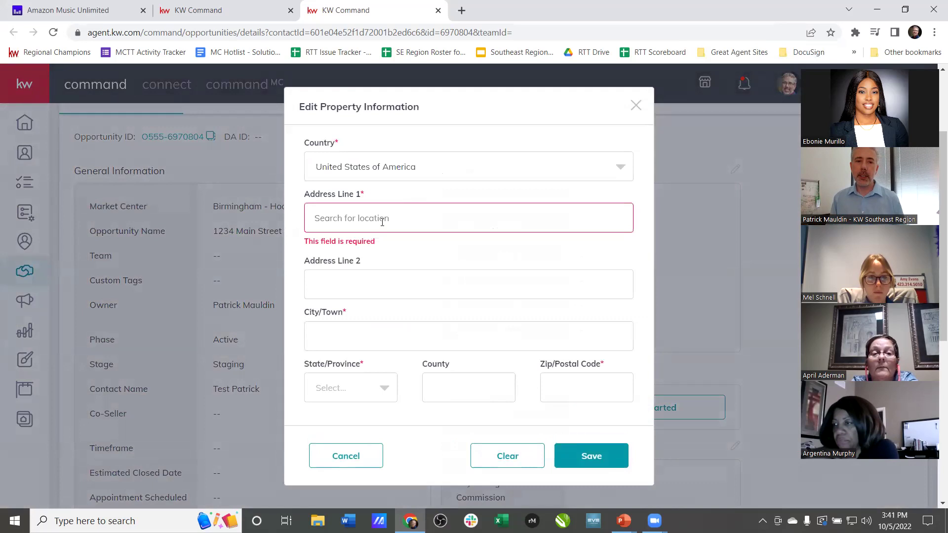
pyautogui.write('2 rav')
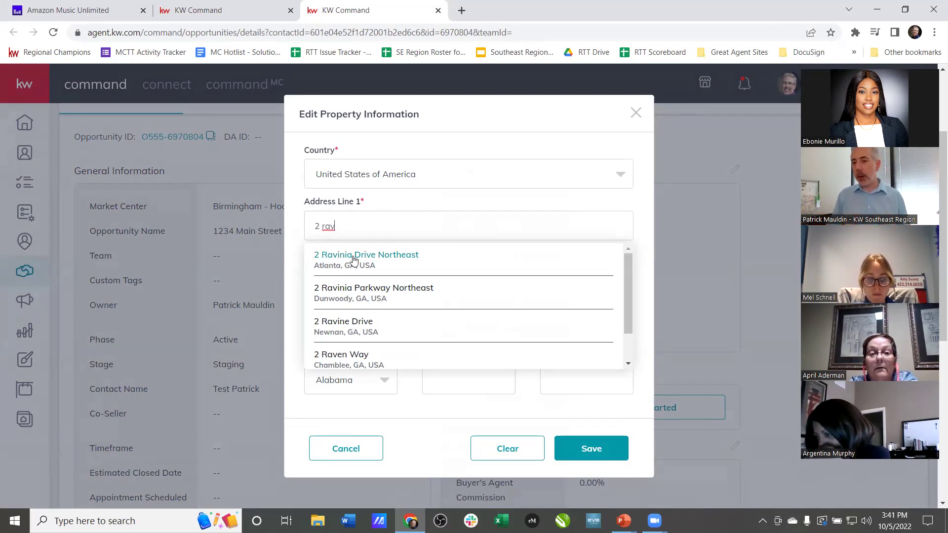
pyautogui.click(353, 259)
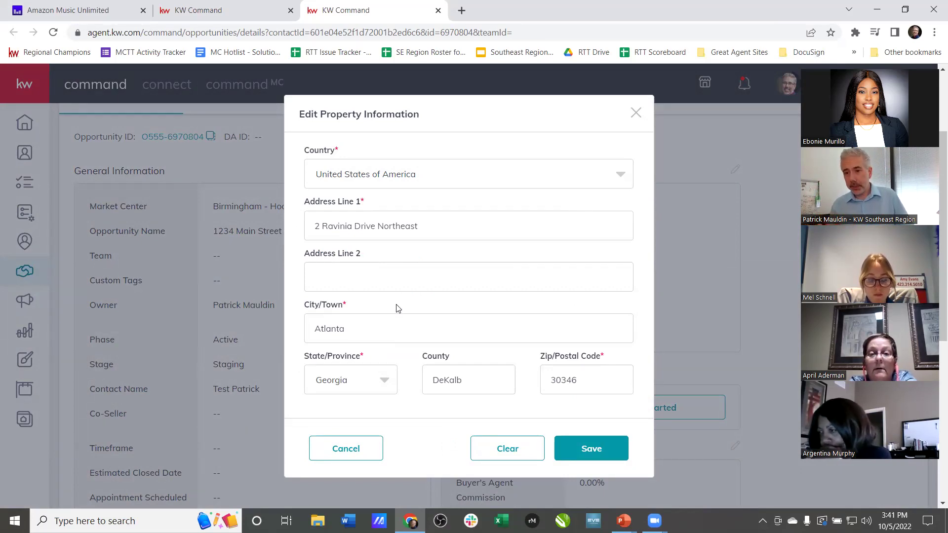
pyautogui.click(562, 458)
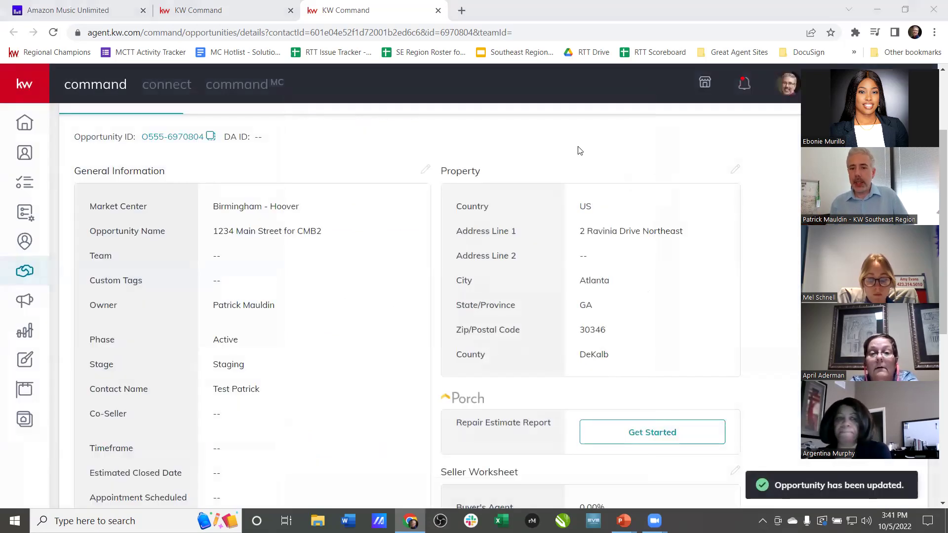
pyautogui.scroll(-4, 528, 311)
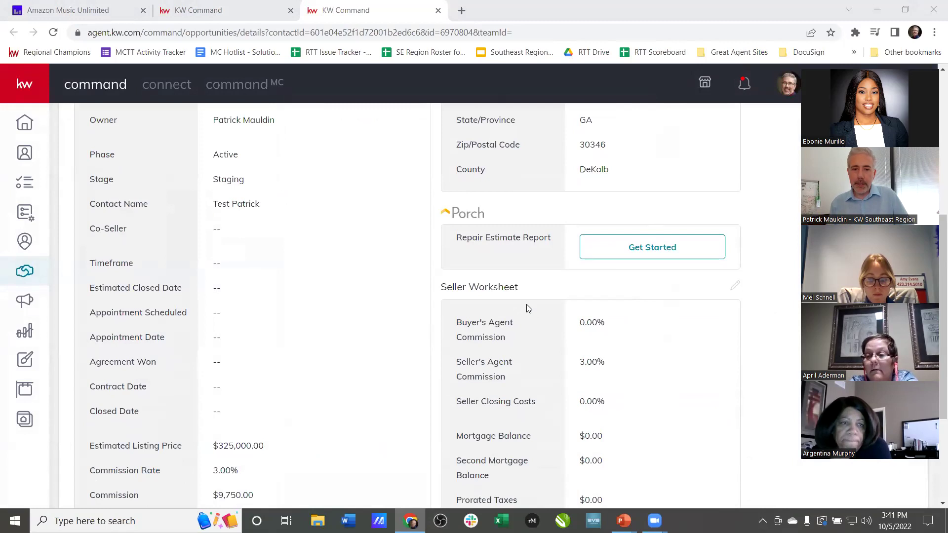
pyautogui.scroll(-3, 529, 308)
pyautogui.scroll(2, 691, 215)
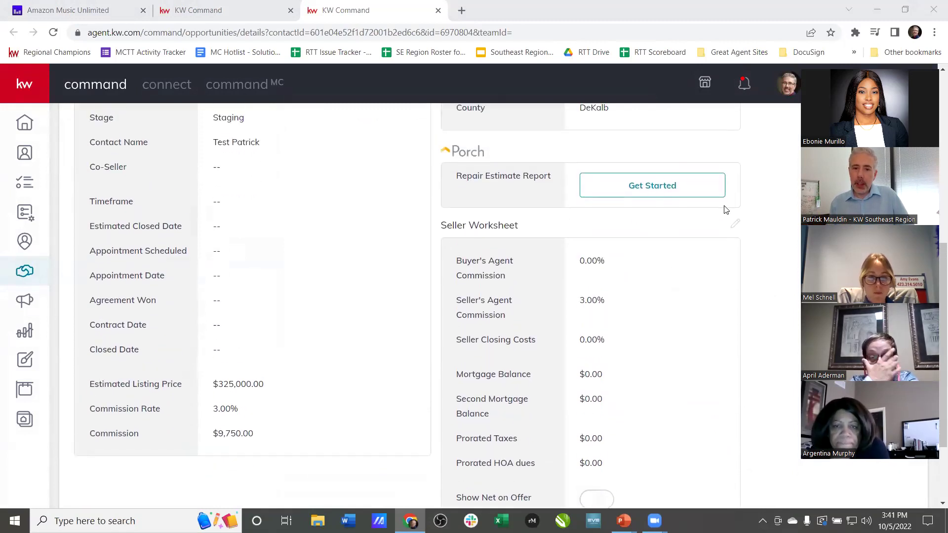
pyautogui.click(735, 224)
pyautogui.scroll(-2, 477, 329)
pyautogui.scroll(-2, 478, 328)
pyautogui.scroll(5, 478, 328)
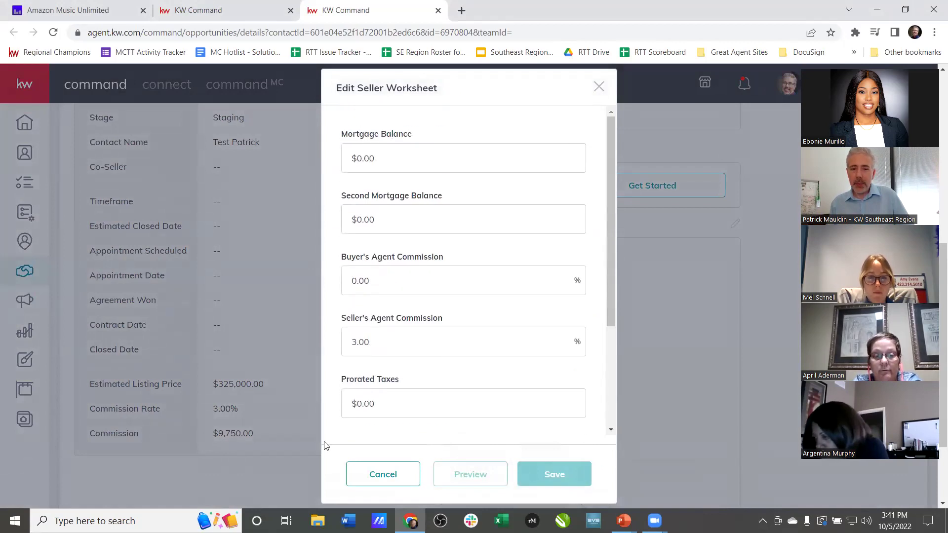
pyautogui.click(385, 486)
pyautogui.scroll(1, 387, 437)
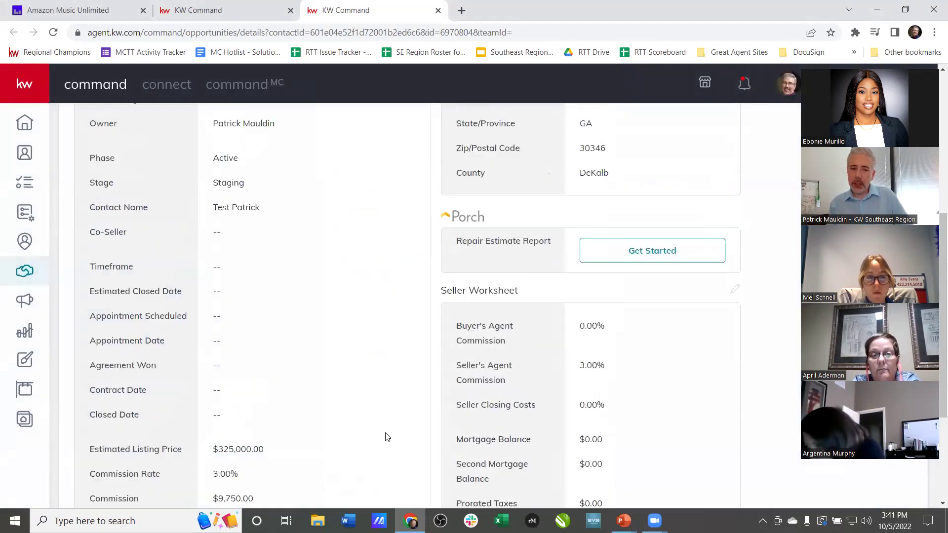
pyautogui.scroll(5, 388, 434)
# - Change the estimated listing price to $349,000 and save the general information
pyautogui.click(426, 294)
pyautogui.scroll(-4, 599, 246)
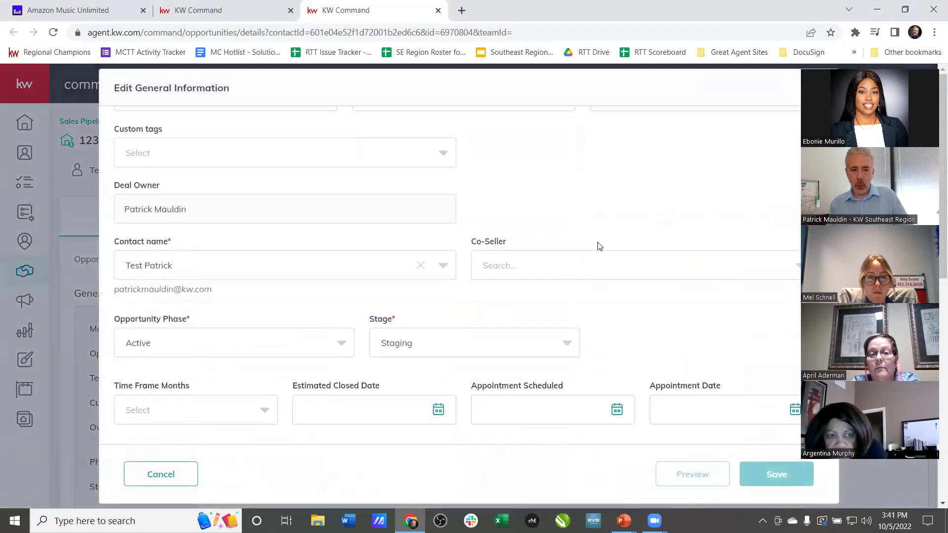
pyautogui.scroll(-1, 599, 244)
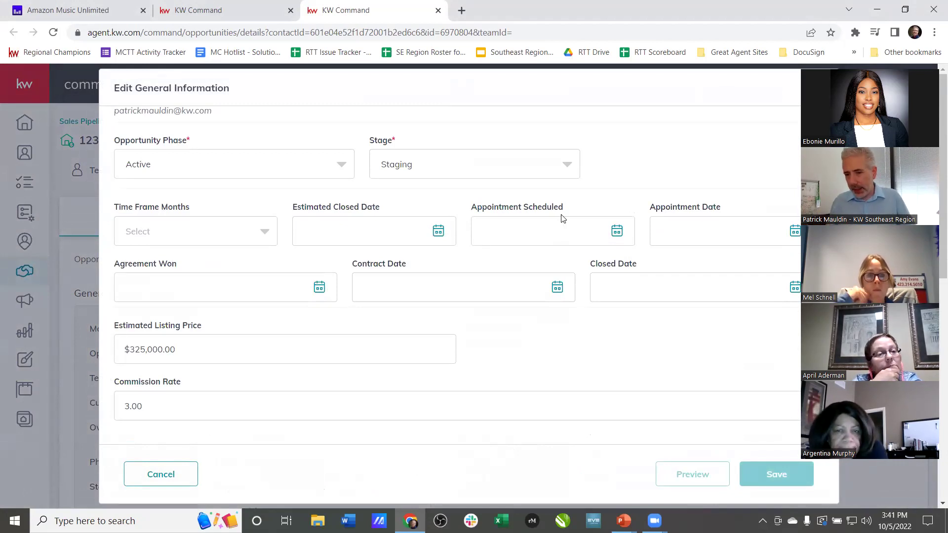
pyautogui.scroll(-1, 179, 300)
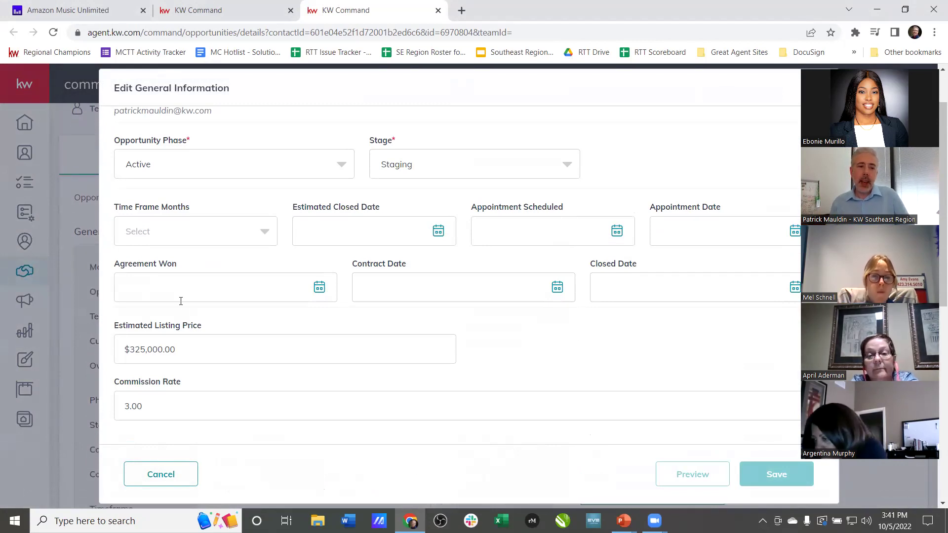
pyautogui.moveTo(210, 353); pyautogui.dragTo(89, 351)
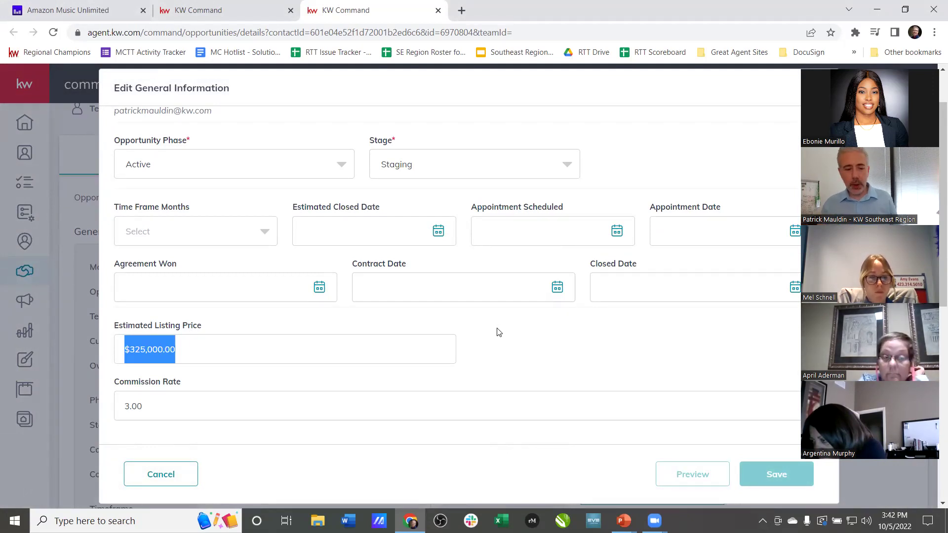
pyautogui.write('34')
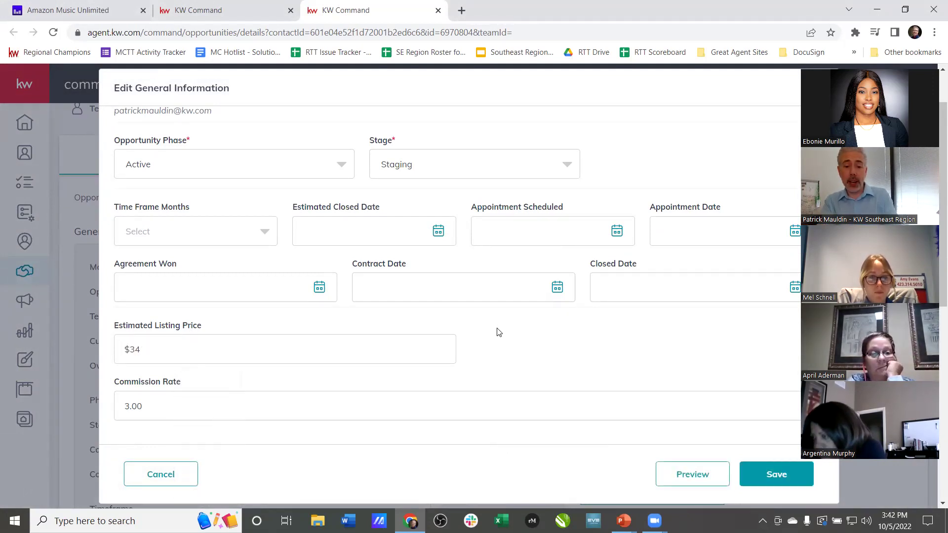
pyautogui.write('9,000')
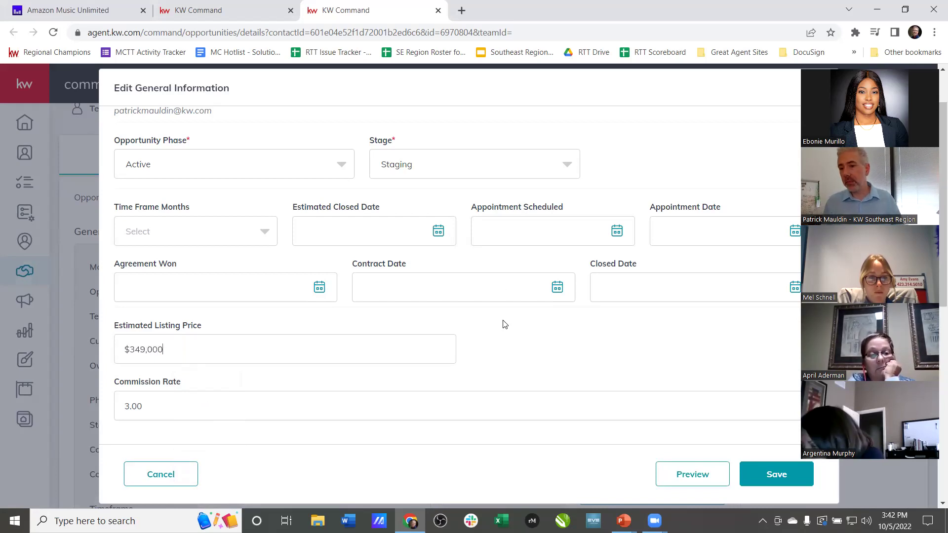
pyautogui.click(777, 474)
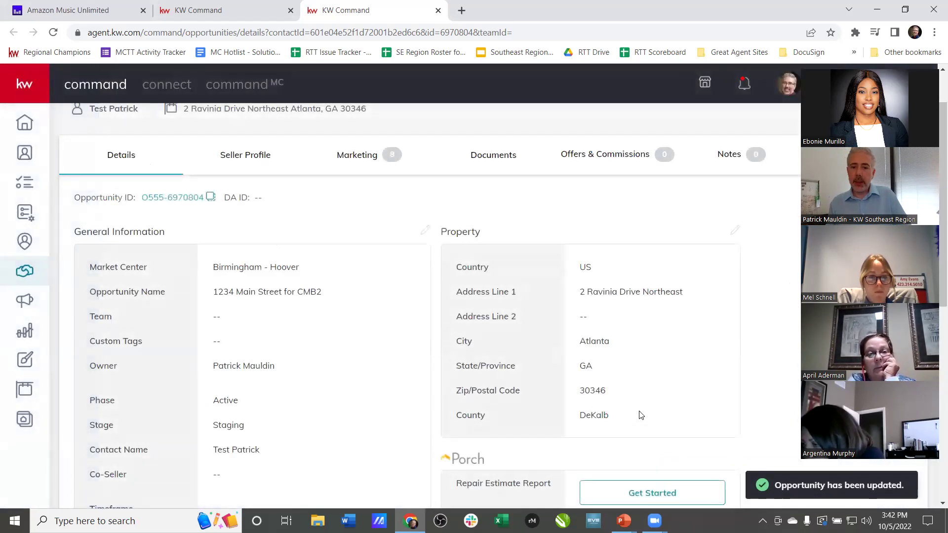
# - Verify the $349,000.00 price and $10,470.00 commission at 3.00% on the Details tab
pyautogui.scroll(-1, 665, 401)
pyautogui.scroll(-8, 667, 399)
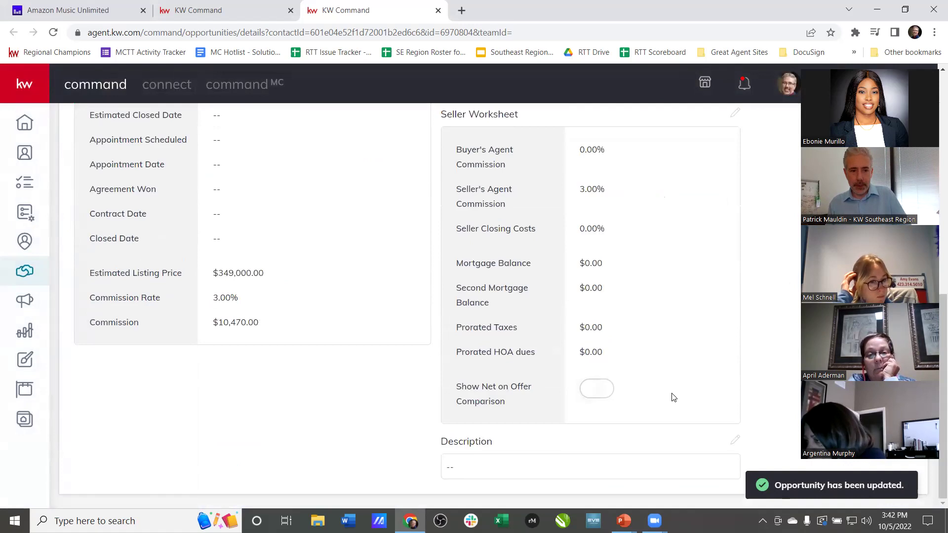
pyautogui.scroll(3, 673, 397)
pyautogui.scroll(5, 448, 322)
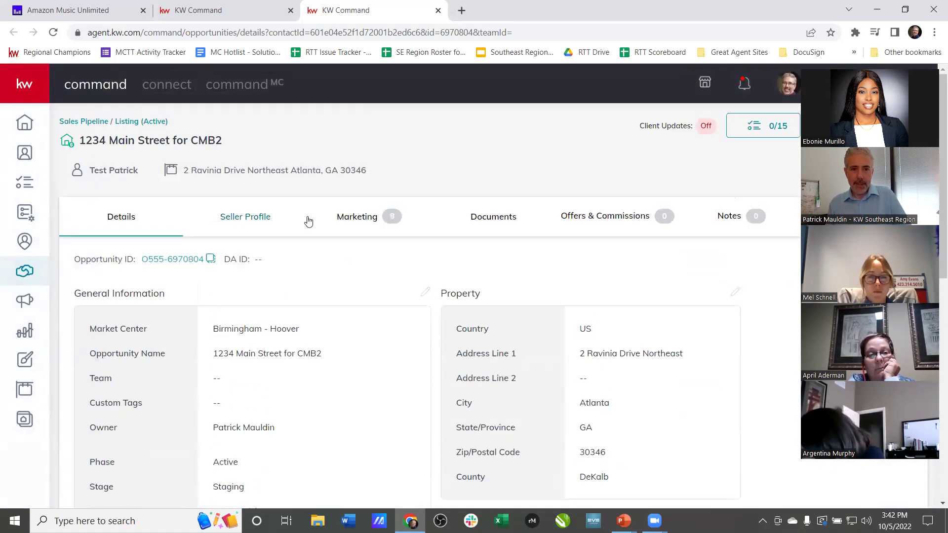
pyautogui.click(249, 230)
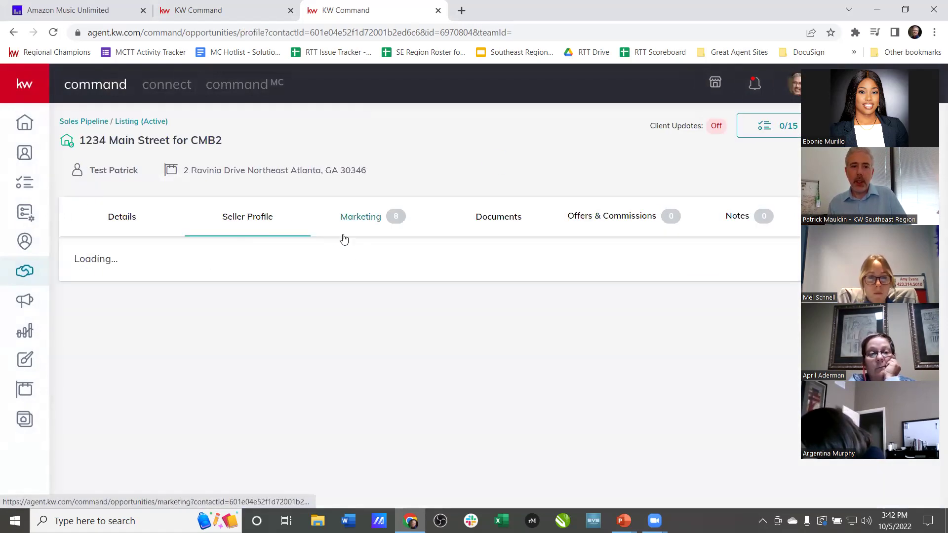
# - Browse the listing's marketing designs and social ads, then open its Documents checklist
pyautogui.click(351, 216)
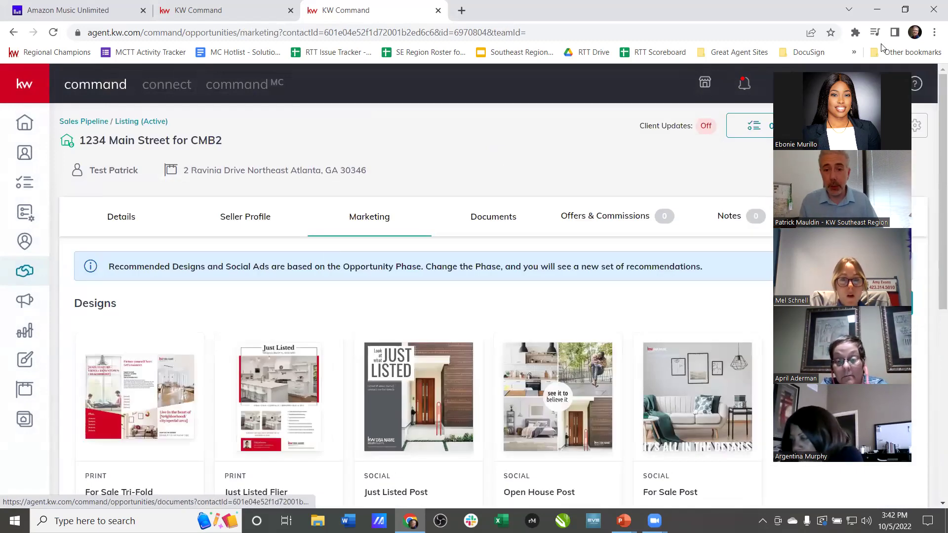
pyautogui.scroll(-5, 594, 266)
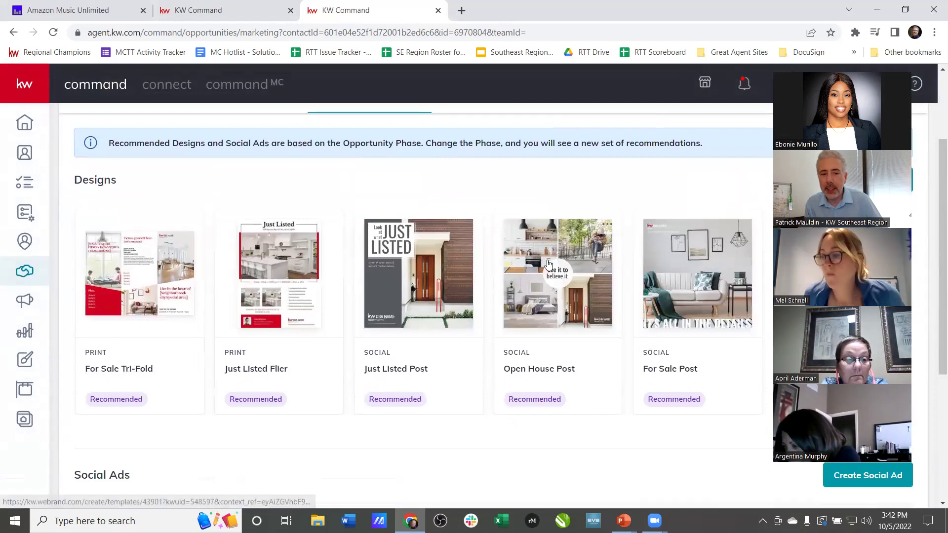
pyautogui.scroll(5, 563, 335)
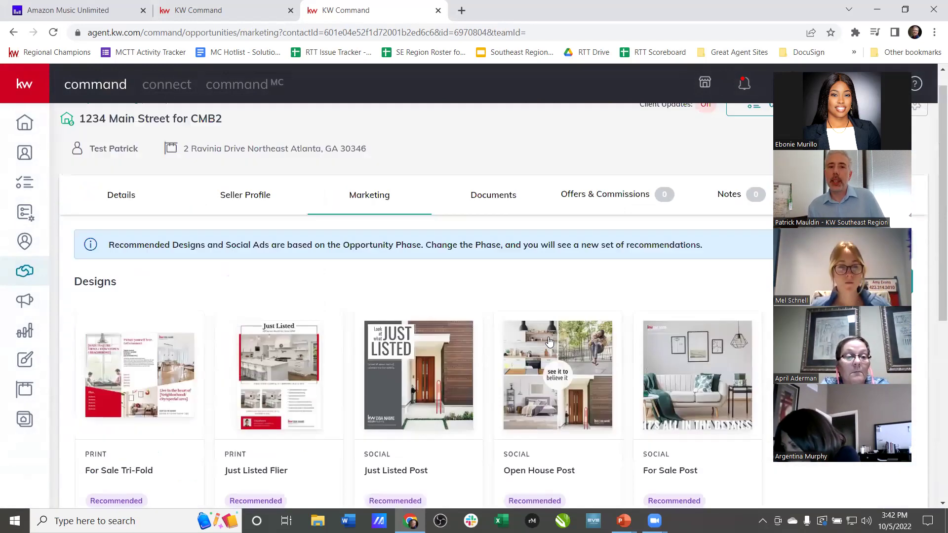
pyautogui.scroll(-5, 549, 340)
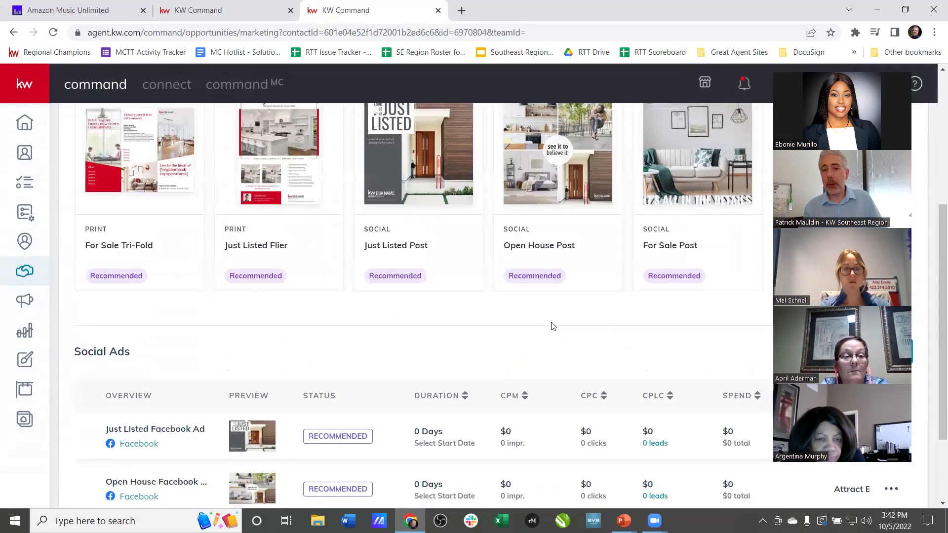
pyautogui.scroll(-2, 553, 326)
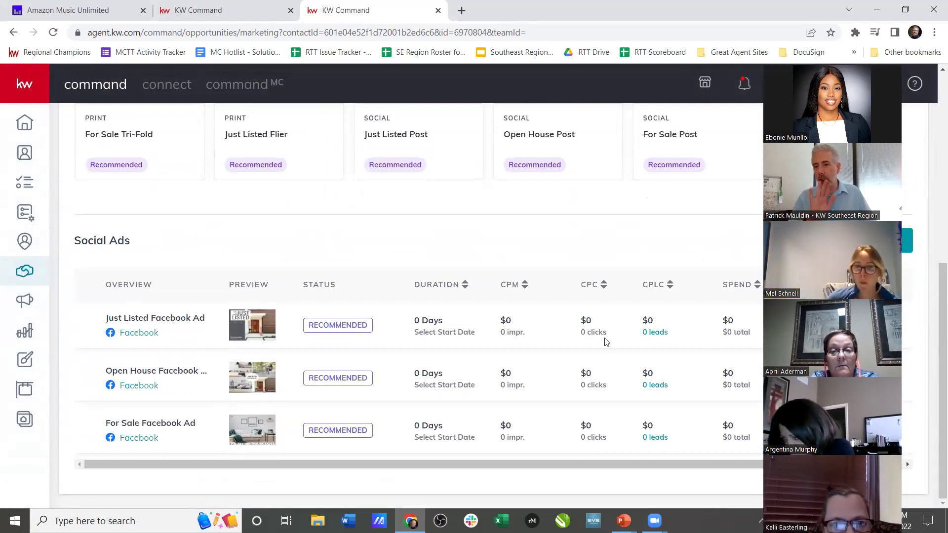
pyautogui.scroll(8, 380, 208)
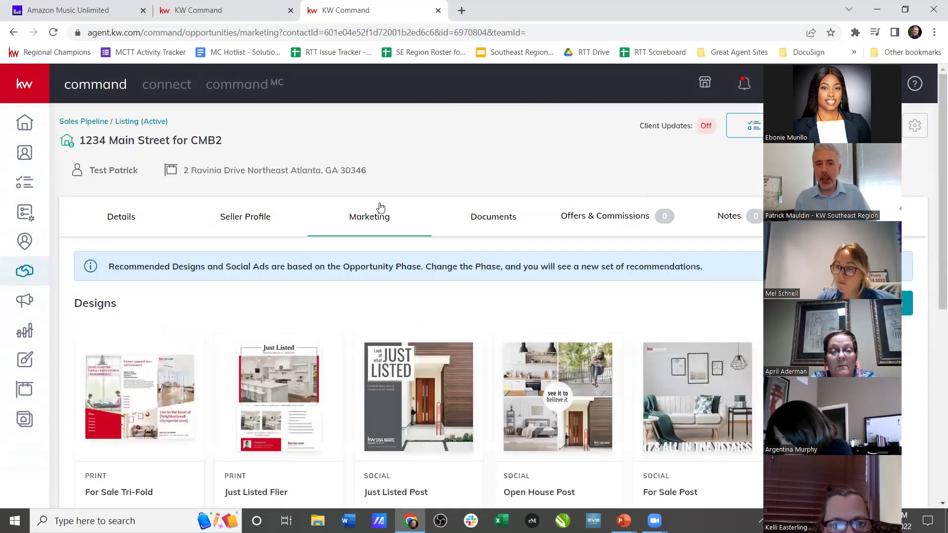
pyautogui.scroll(-3, 363, 277)
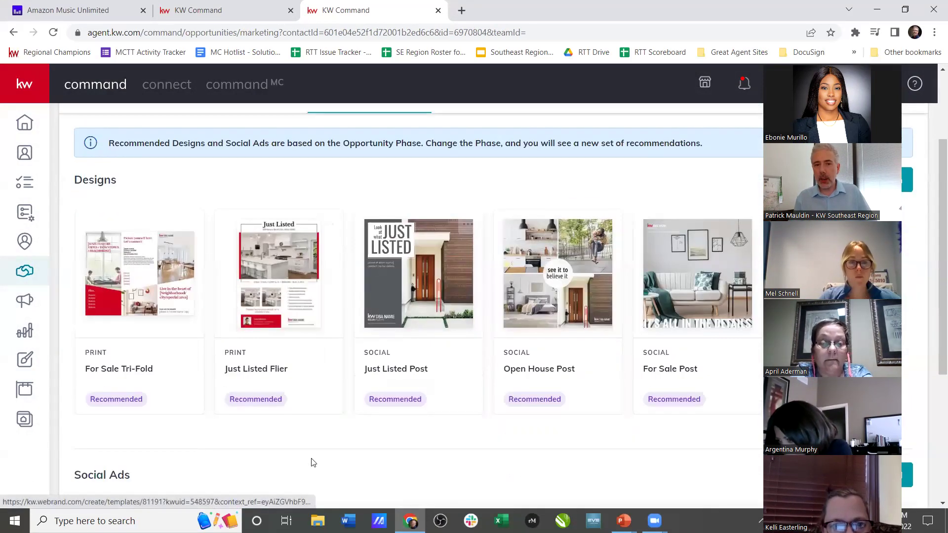
pyautogui.moveTo(343, 143); pyautogui.dragTo(422, 146)
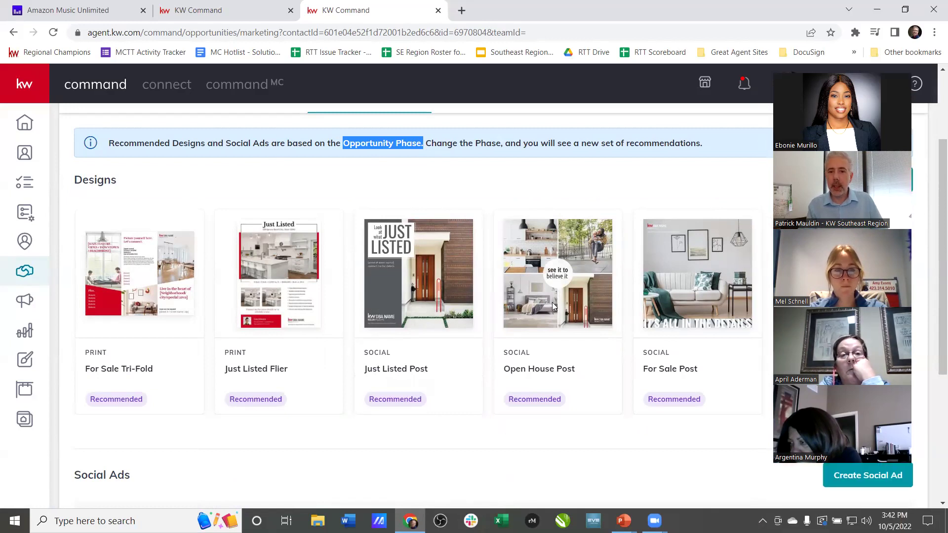
pyautogui.click(476, 231)
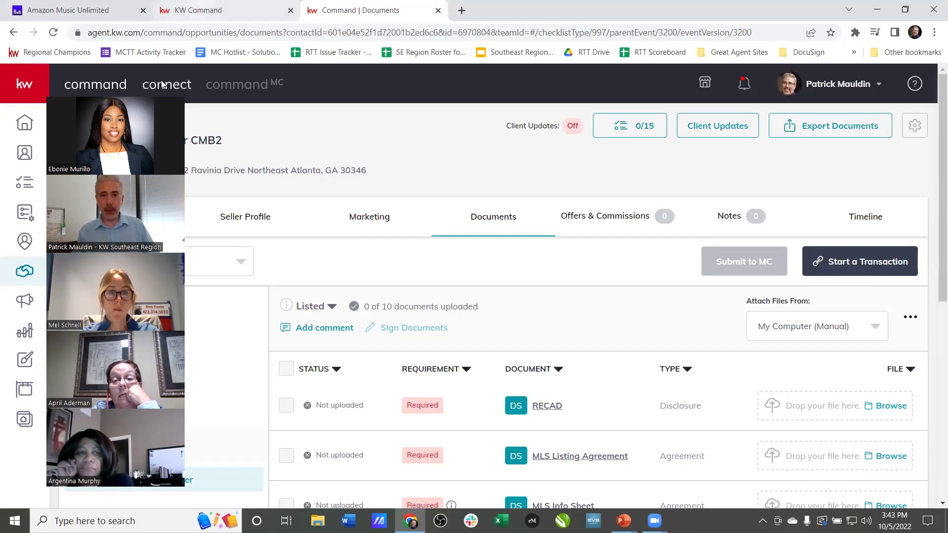
pyautogui.moveTo(162, 85); pyautogui.dragTo(864, 78)
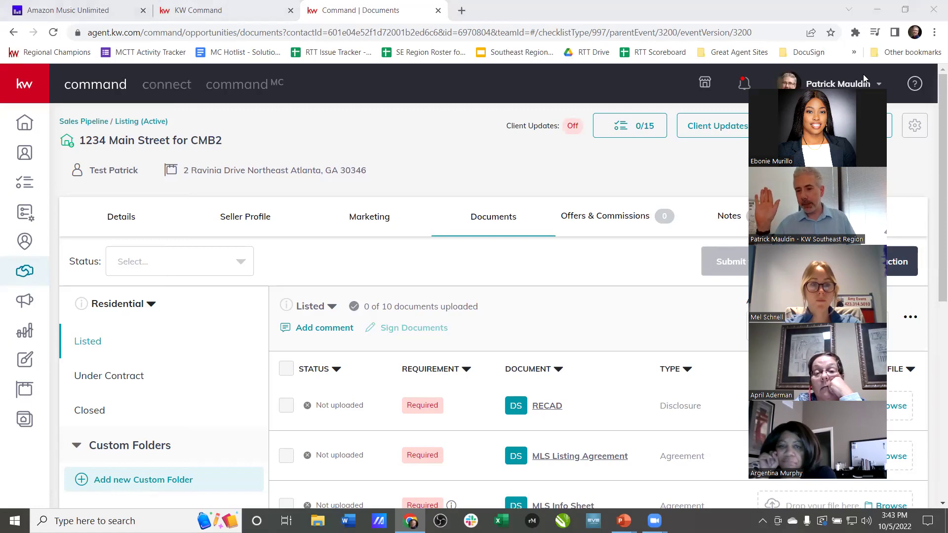
pyautogui.click(730, 240)
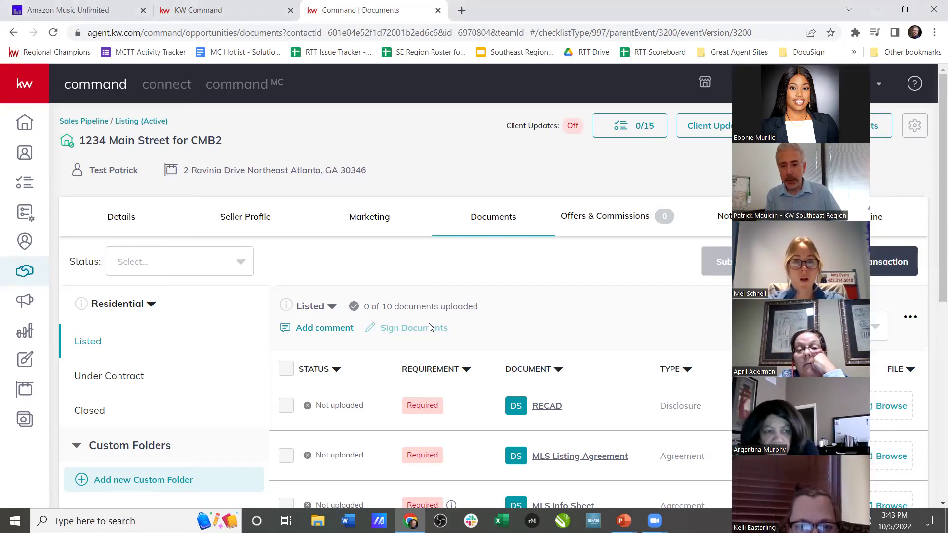
pyautogui.scroll(-1, 429, 327)
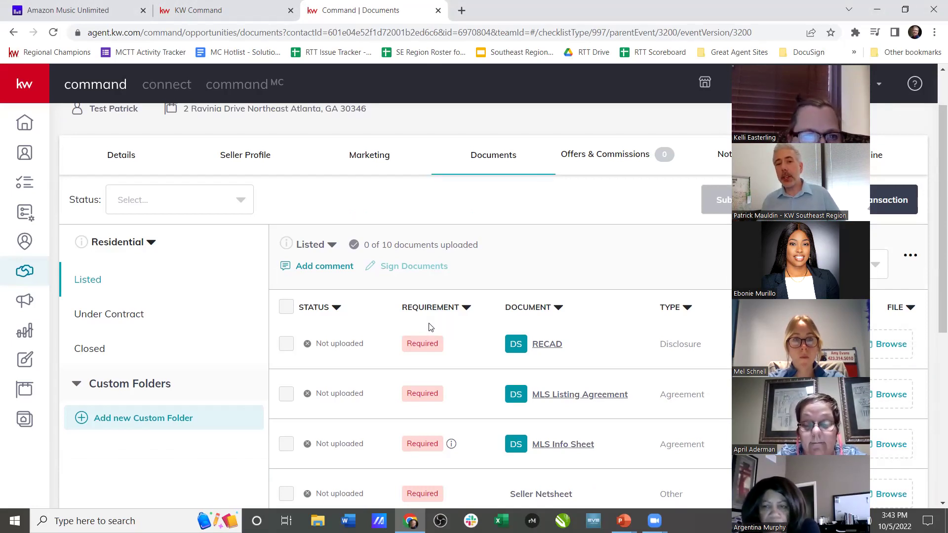
pyautogui.click(370, 156)
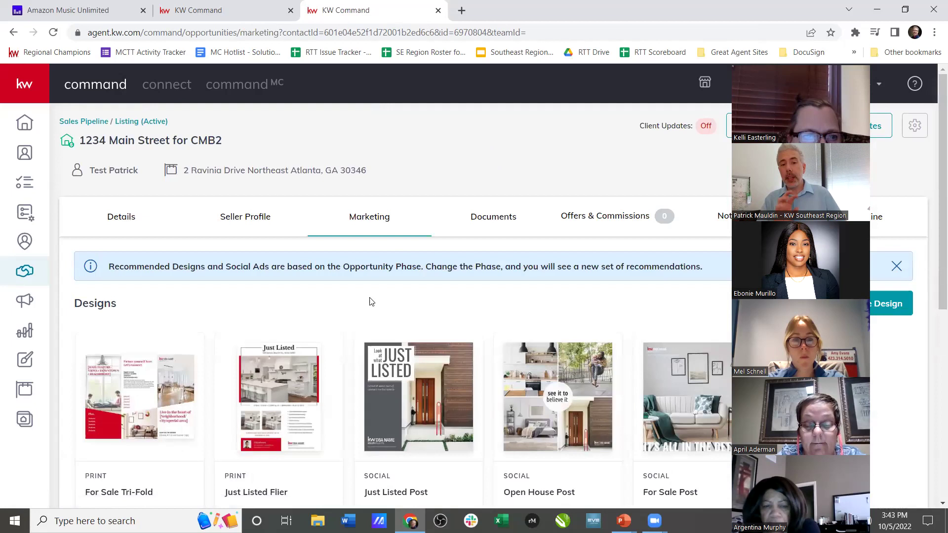
pyautogui.scroll(-4, 371, 302)
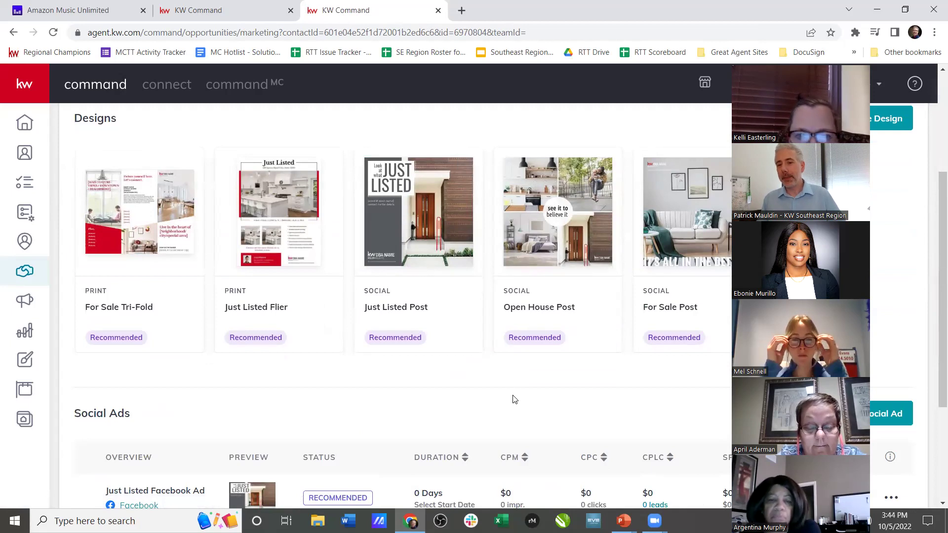
pyautogui.scroll(4, 503, 385)
pyautogui.click(477, 219)
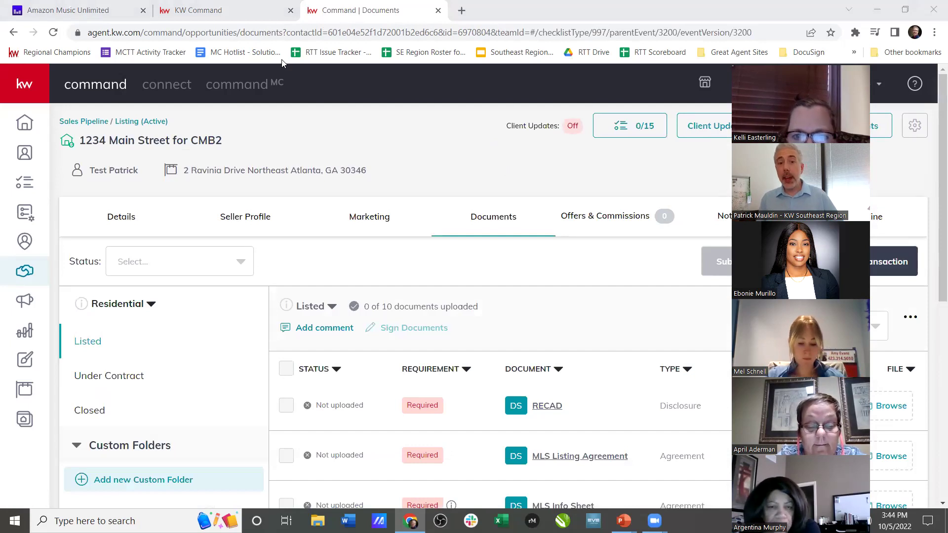
pyautogui.scroll(-1, 499, 341)
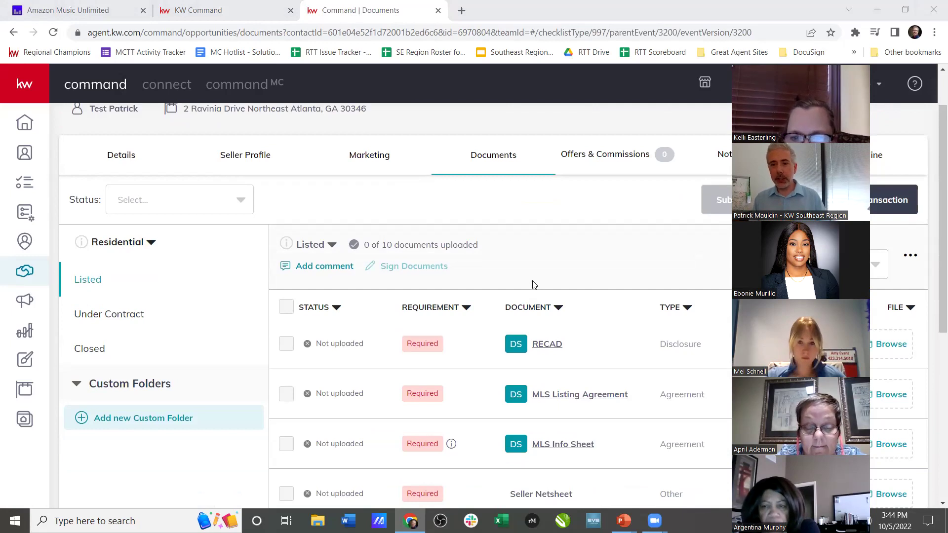
pyautogui.moveTo(734, 54); pyautogui.dragTo(773, 48)
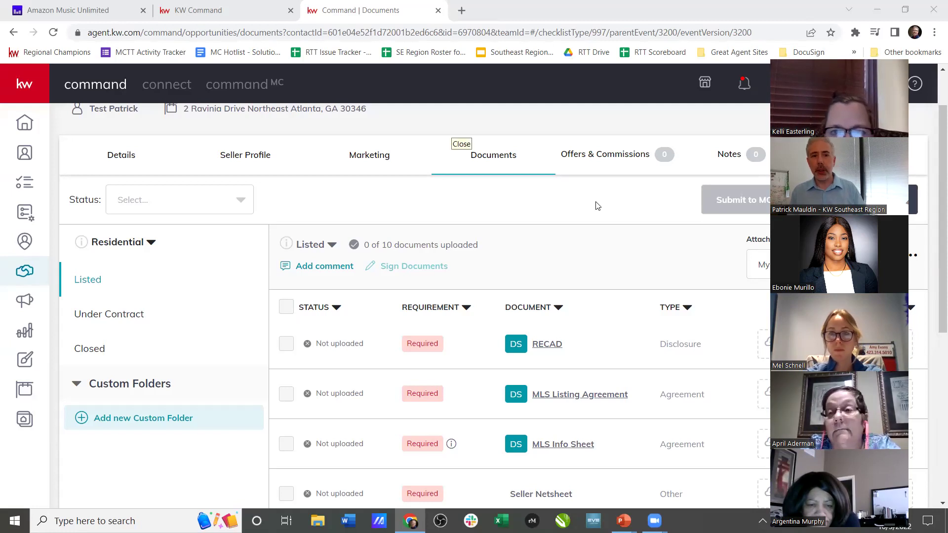
pyautogui.click(146, 246)
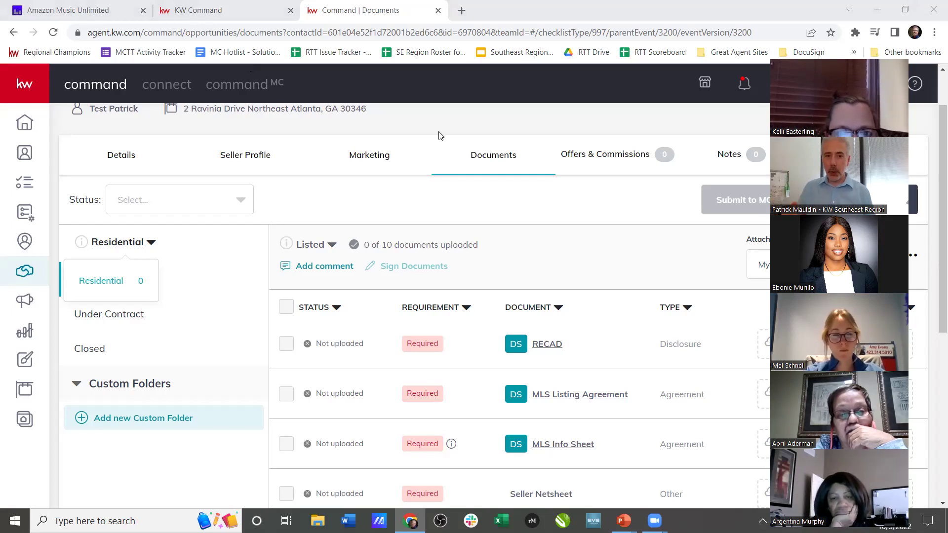
pyautogui.click(424, 190)
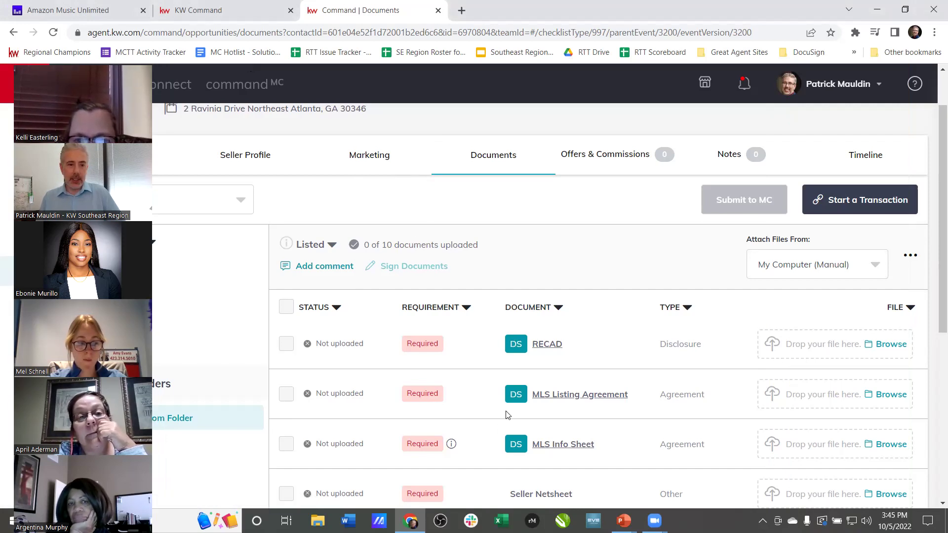
# - Start a transaction for 1234 Main Street for CMB2 so a DocuSign room opens with four forms
pyautogui.scroll(-2, 539, 420)
pyautogui.scroll(1, 536, 418)
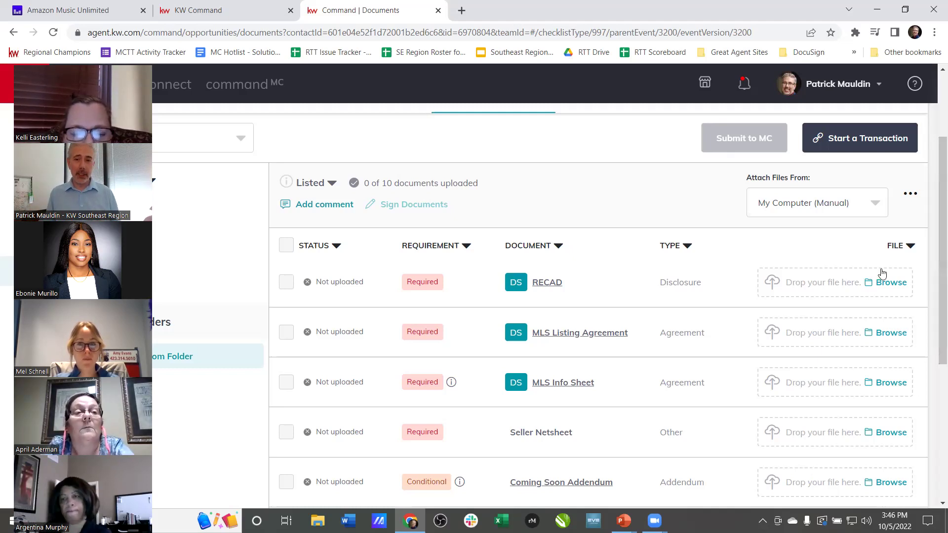
pyautogui.click(815, 139)
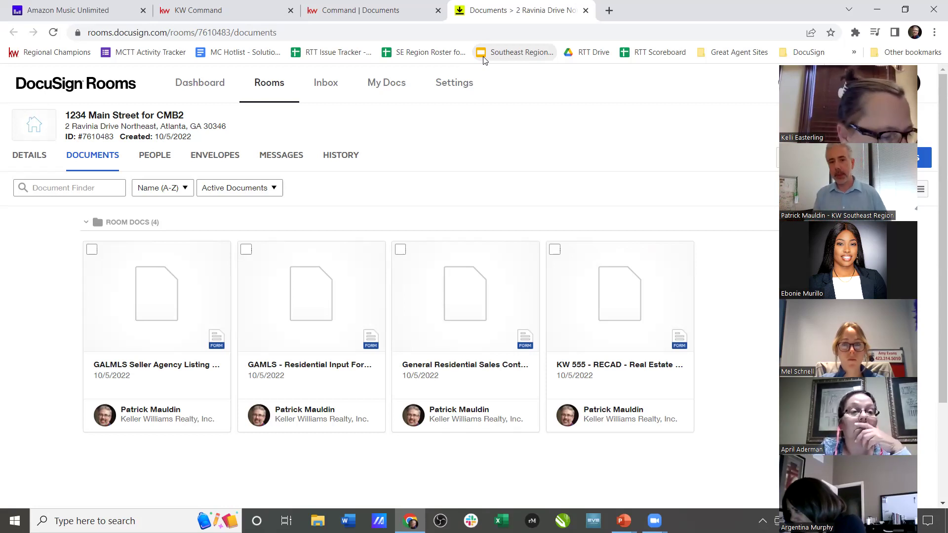
# - Apply the Standard Listing Agreement template to the GALMLS agreement and create an envelope for it
pyautogui.rightClick(162, 313)
pyautogui.click(230, 132)
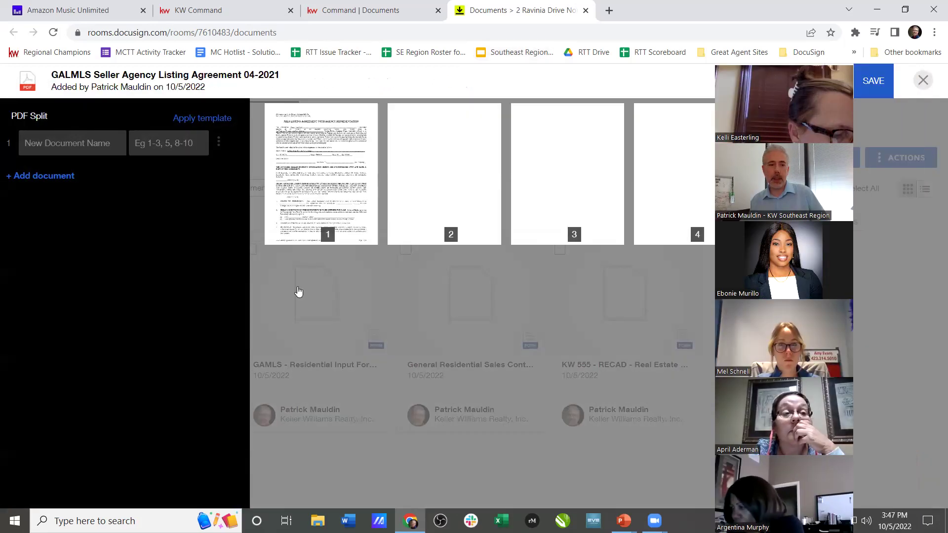
pyautogui.click(202, 117)
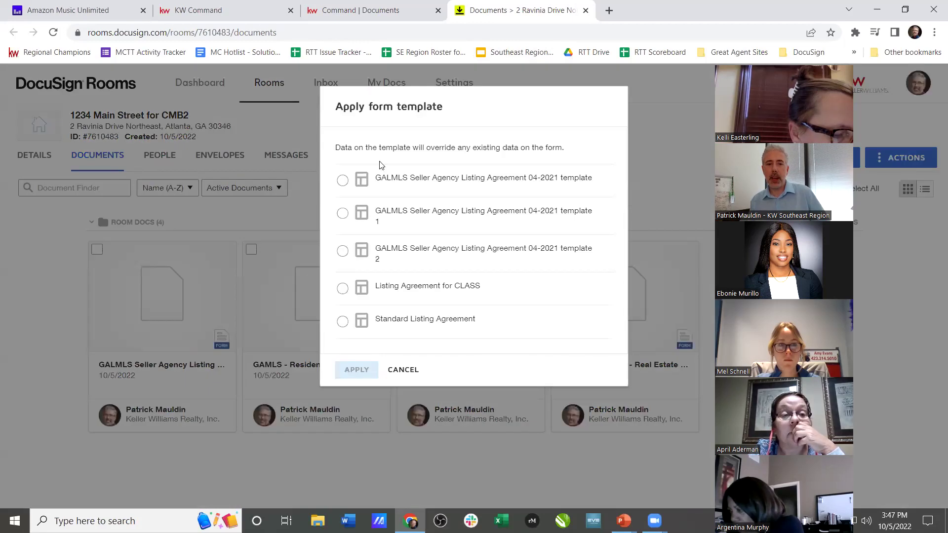
pyautogui.click(342, 321)
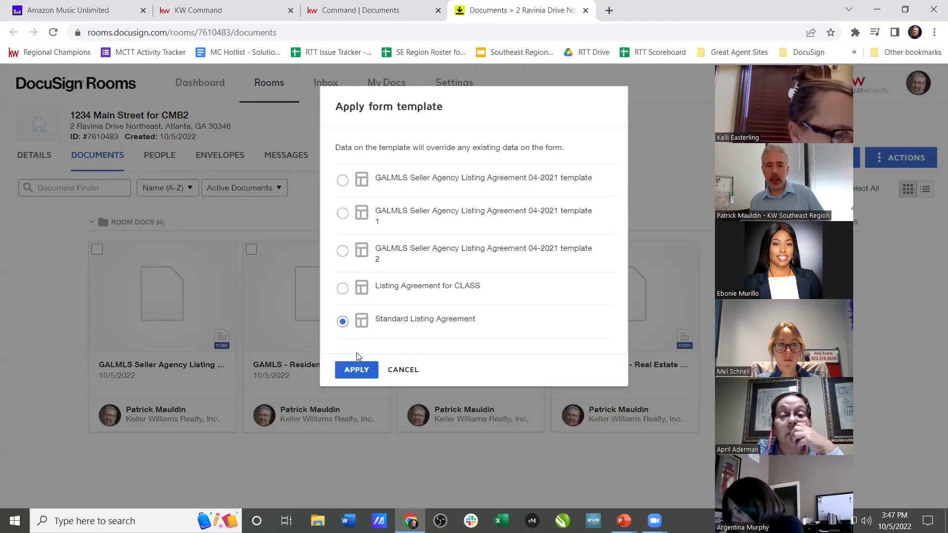
pyautogui.click(362, 369)
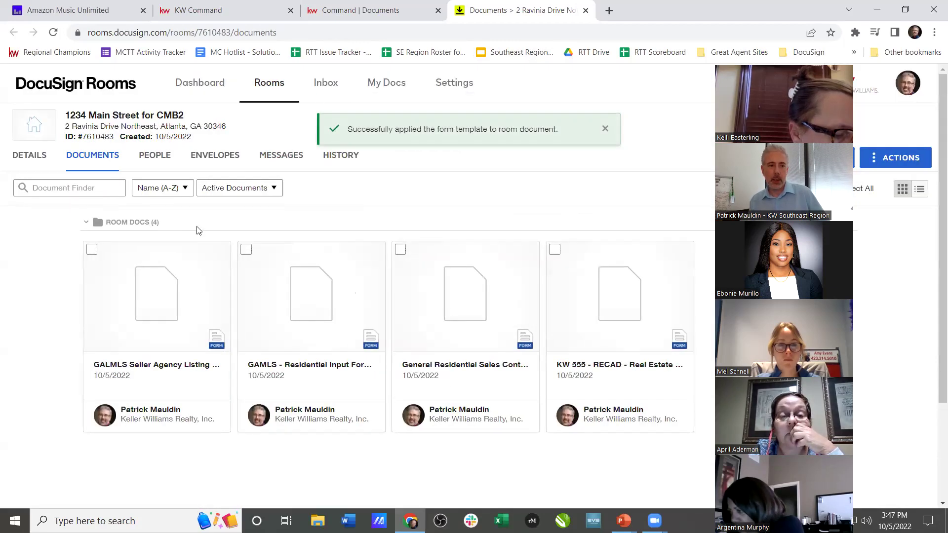
pyautogui.click(93, 250)
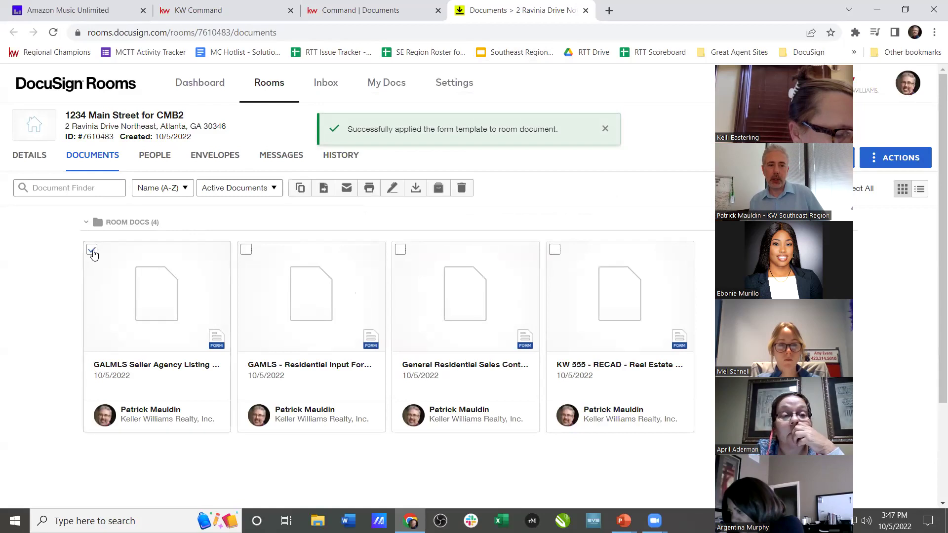
pyautogui.click(392, 187)
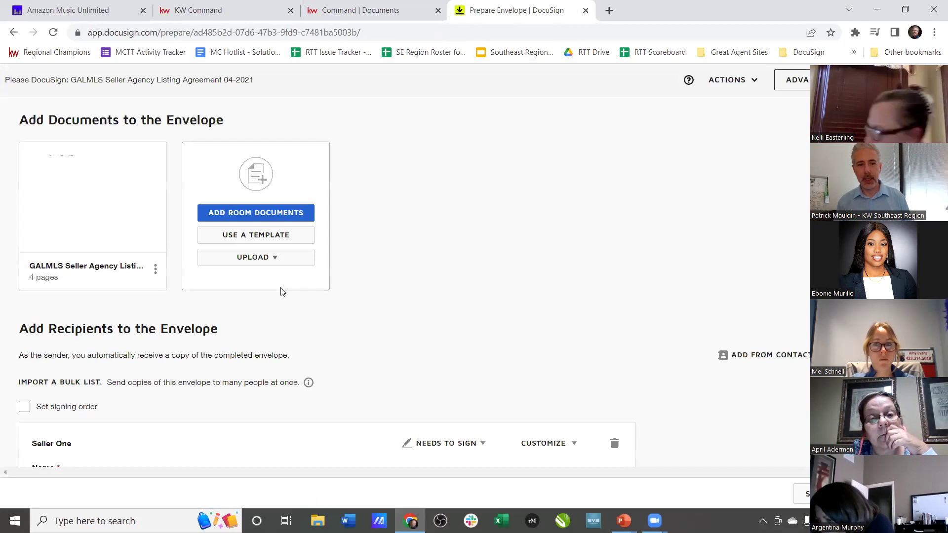
# - Review the envelope's recipient and email subject, then continue to field placement
pyautogui.scroll(-4, 350, 198)
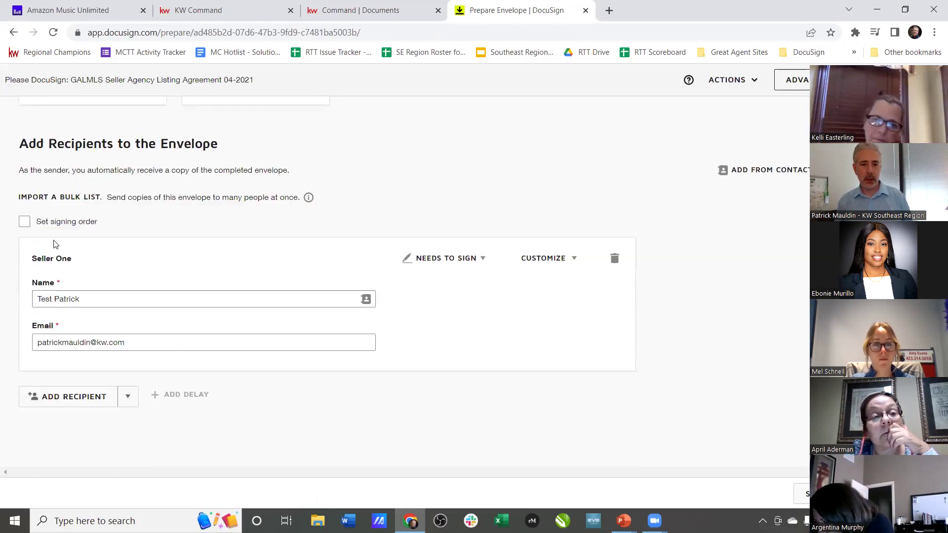
pyautogui.scroll(4, 265, 234)
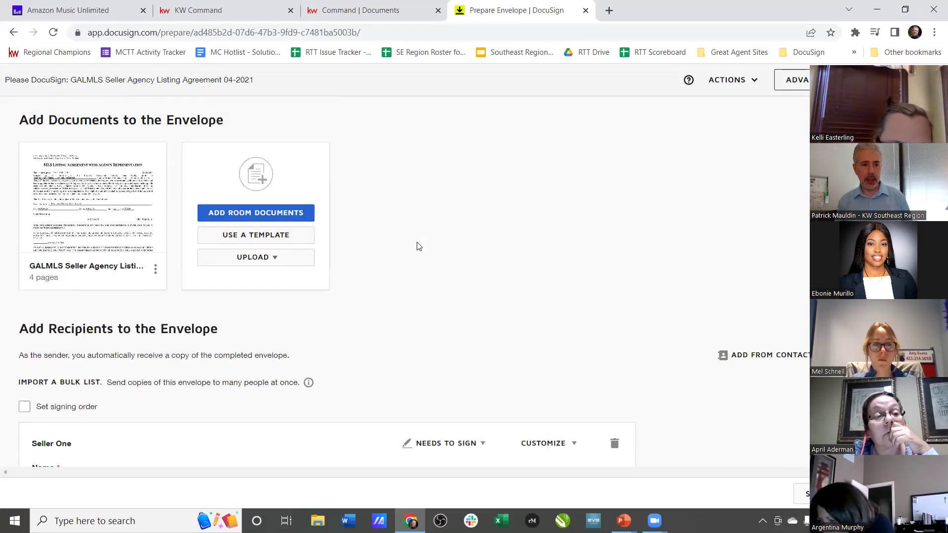
pyautogui.scroll(-9, 406, 237)
pyautogui.click(337, 322)
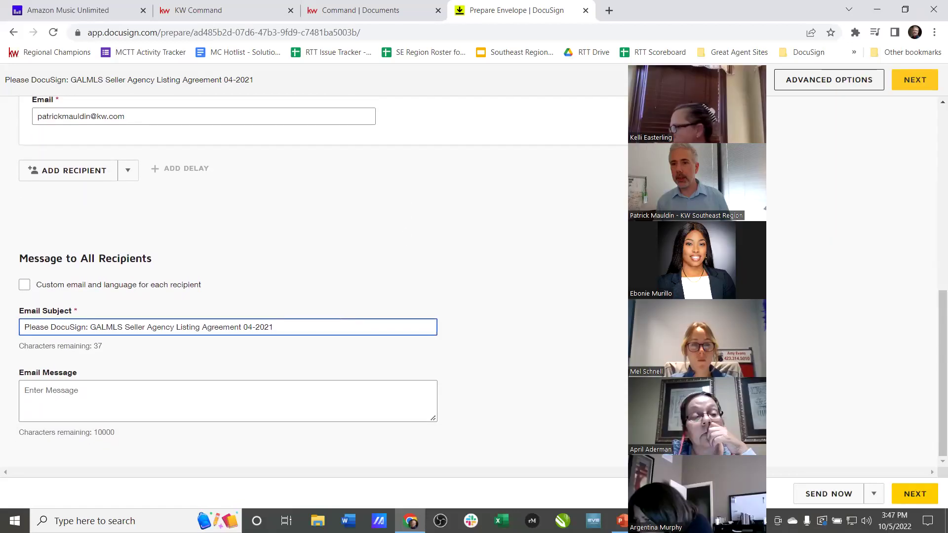
pyautogui.click(931, 84)
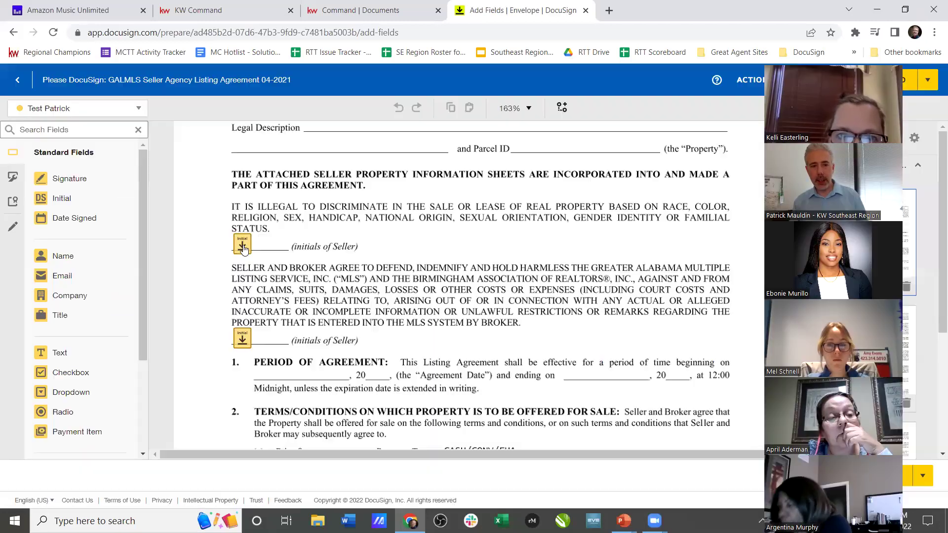
# - Check the seller's initial, signature and date-signed fields, then send the envelope
pyautogui.scroll(-10, 284, 299)
pyautogui.scroll(-15, 283, 299)
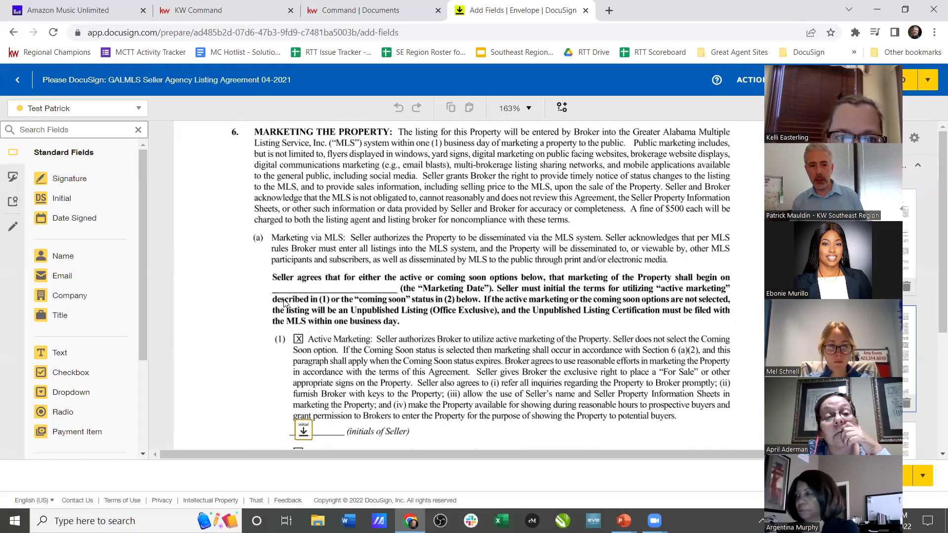
pyautogui.scroll(-15, 286, 300)
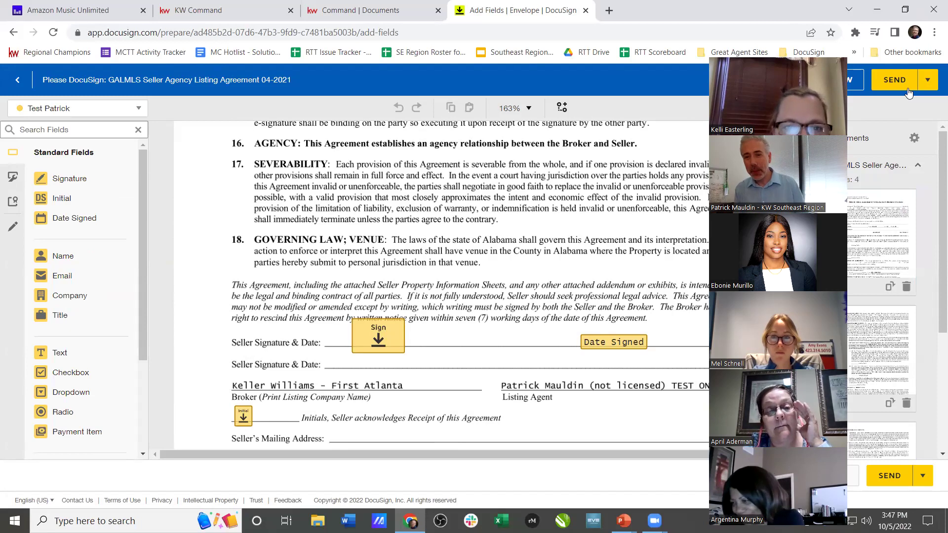
pyautogui.click(888, 79)
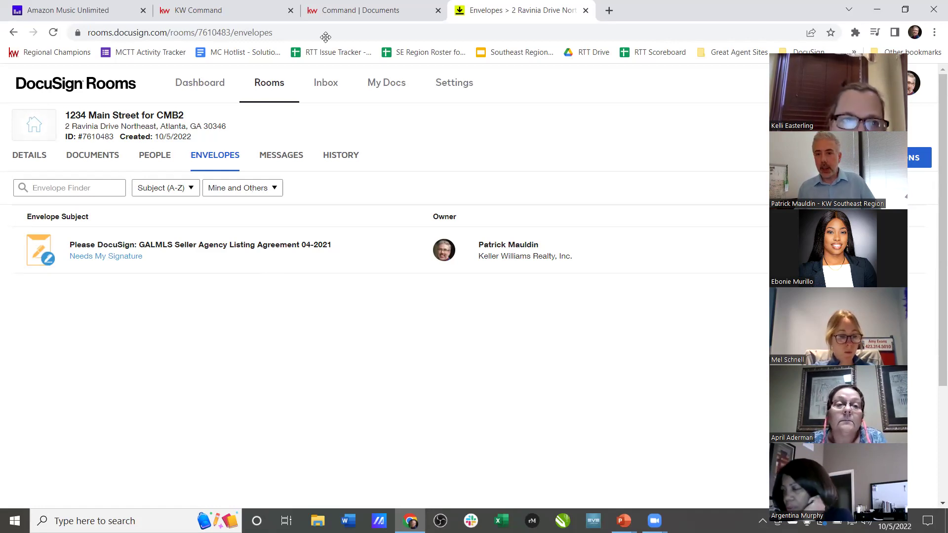
# - Reload the room's documents to show the signed GALMLS agreement, then return to the Command Documents tab
pyautogui.click(107, 156)
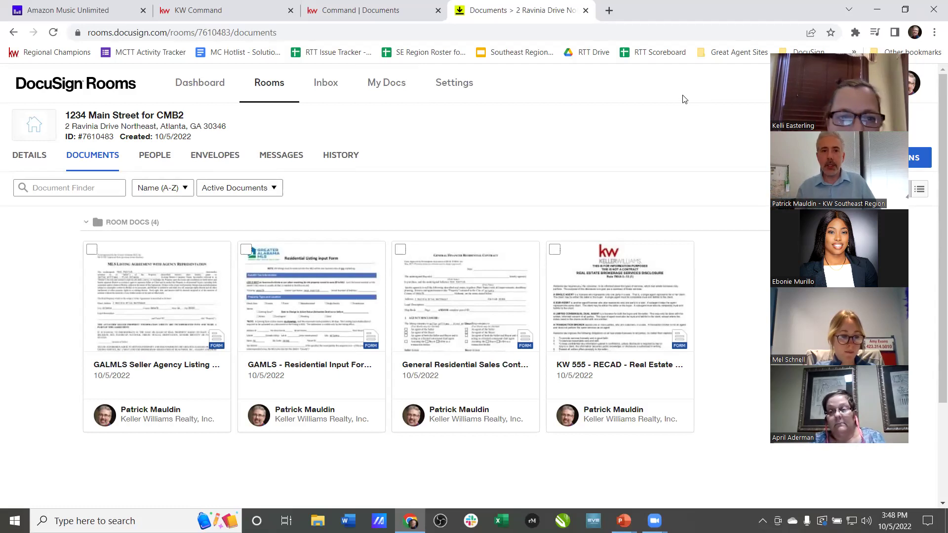
pyautogui.click(54, 32)
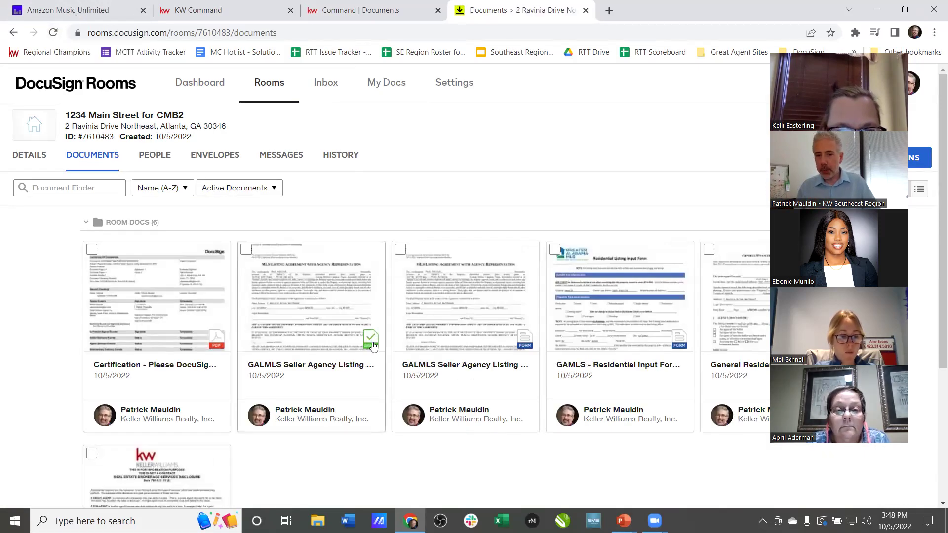
pyautogui.click(388, 9)
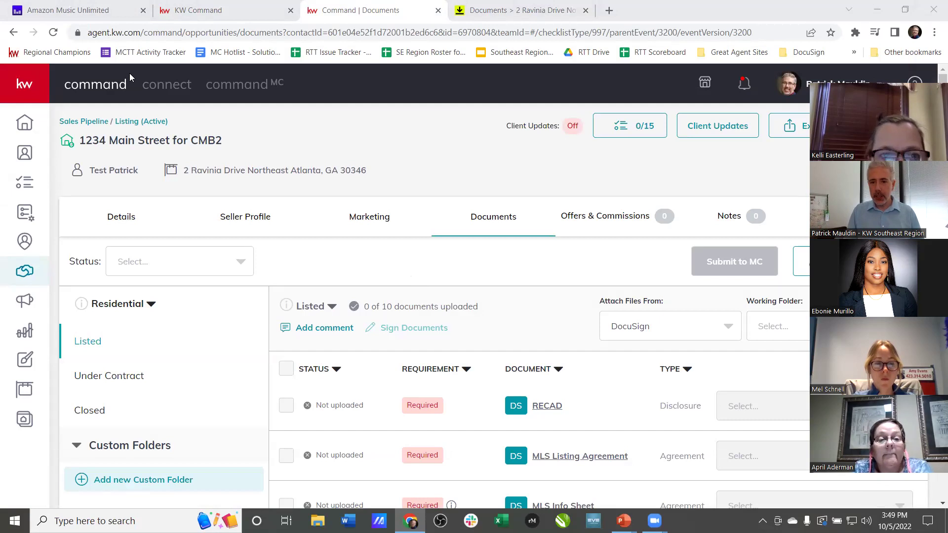
# - With Room Docs as working folder, attach 'GALMLS Seller Agency Listing Agreement 04-2021 - Signed.pdf' to MLS Listing Agreement
pyautogui.moveTo(292, 327); pyautogui.dragTo(666, 313)
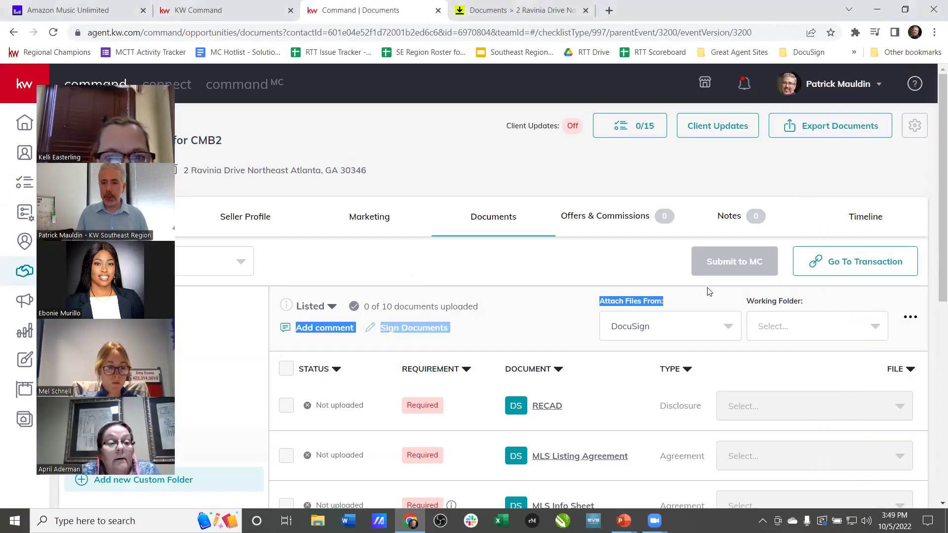
pyautogui.click(804, 326)
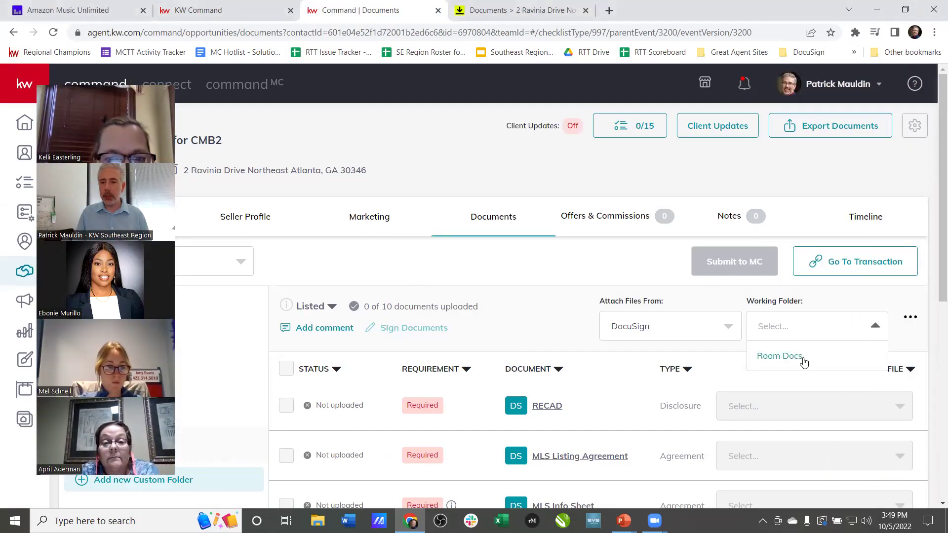
pyautogui.click(804, 360)
pyautogui.scroll(-3, 802, 360)
pyautogui.click(784, 278)
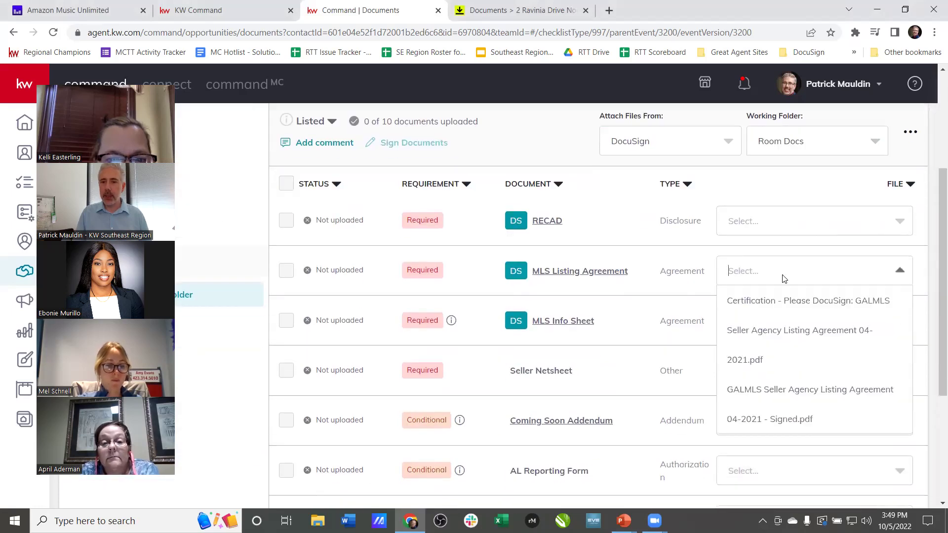
pyautogui.click(785, 400)
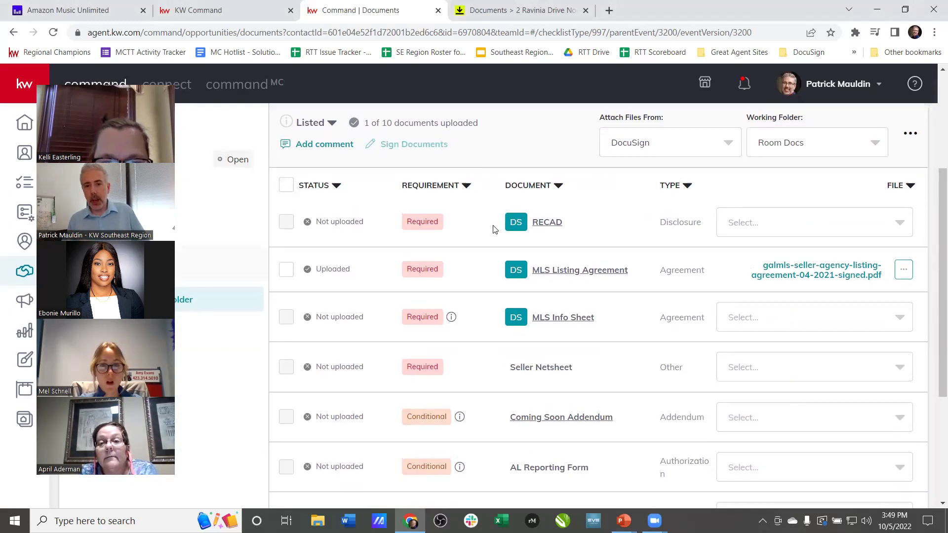
pyautogui.scroll(4, 494, 232)
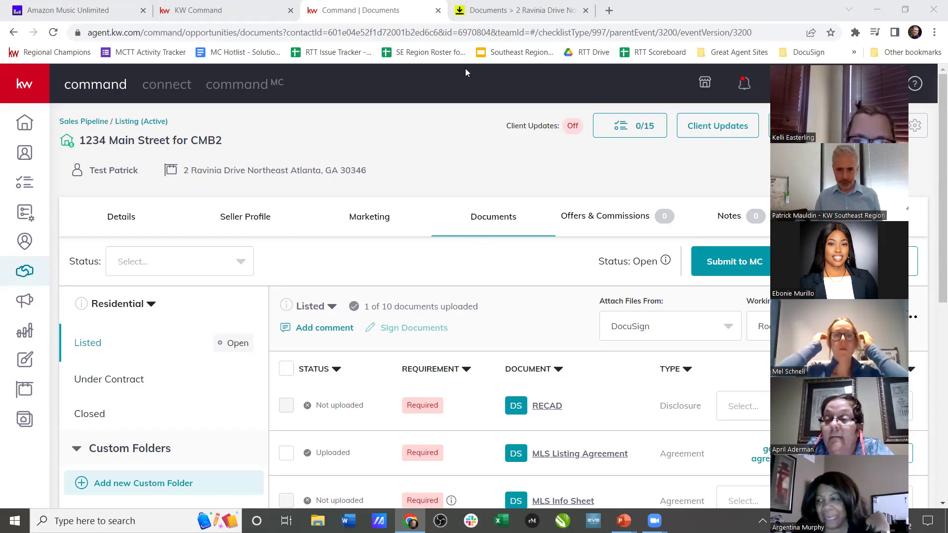
pyautogui.click(523, 10)
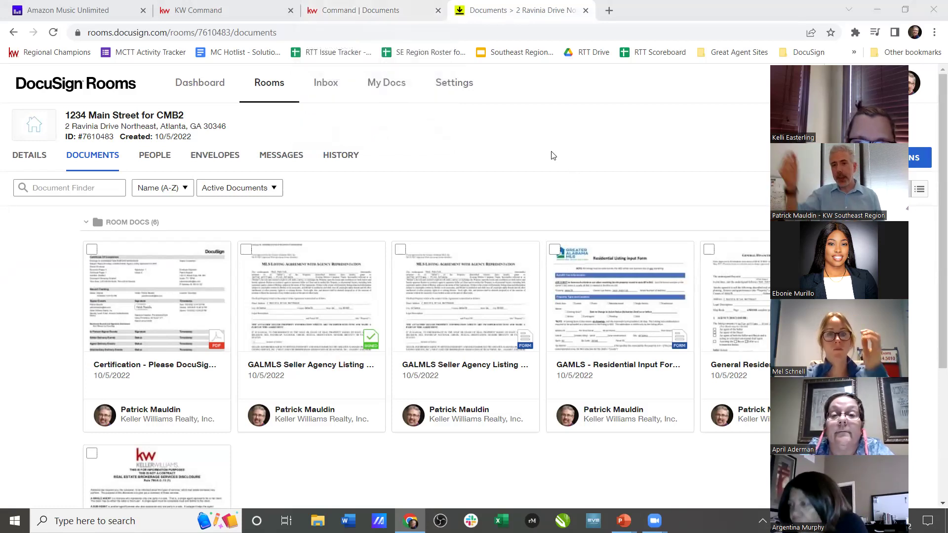
pyautogui.hotkey('ctrl', 'shift', 'Tab')
pyautogui.hotkey('ctrl', 'Tab')
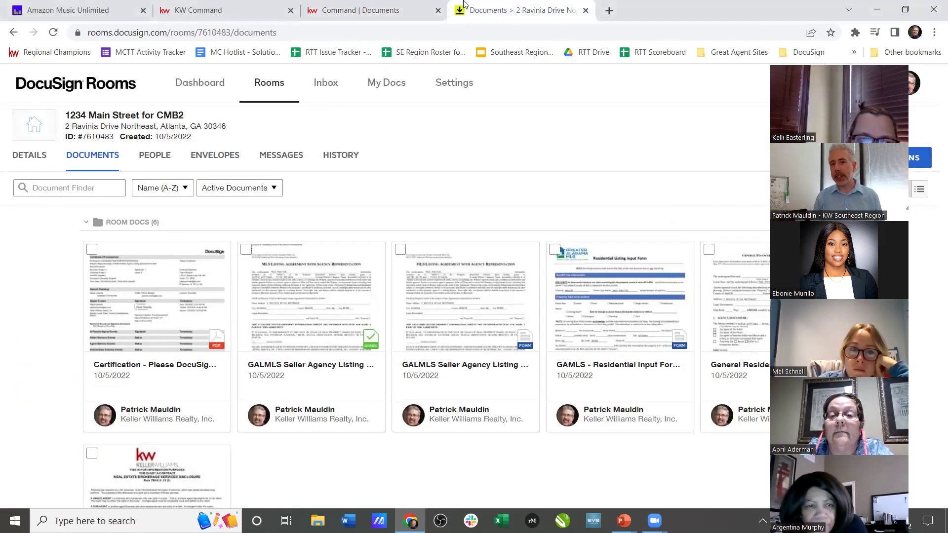
pyautogui.hotkey('ctrl', 'shift', 'Tab')
pyautogui.click(488, 6)
# - Switch back to the Command Documents browser tab to see the MLS Listing Agreement uploaded
pyautogui.click(383, 14)
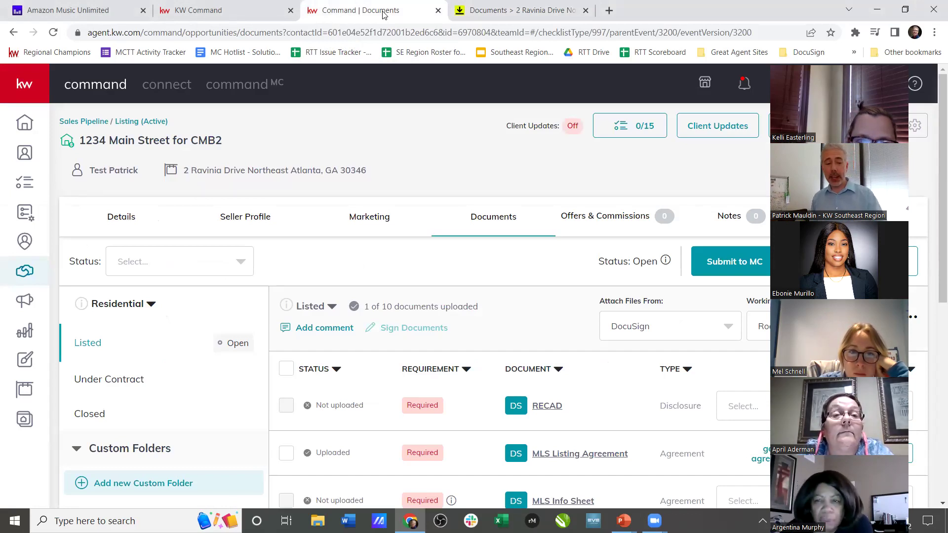
pyautogui.hotkey('ctrl', 'Tab')
pyautogui.hotkey('ctrl', 'Tab')
pyautogui.hotkey('ctrl', 'Tab')
pyautogui.hotkey('ctrl', 'Tab')
pyautogui.hotkey('ctrl', 'Tab')
pyautogui.hotkey('ctrl', 'Tab')
pyautogui.hotkey('ctrl', 'Tab')
pyautogui.hotkey('ctrl', 'Tab')
pyautogui.hotkey('ctrl', 'Tab')
pyautogui.hotkey('ctrl', 'Tab')
pyautogui.hotkey('ctrl', 'Tab')
pyautogui.hotkey('ctrl', 'Tab')
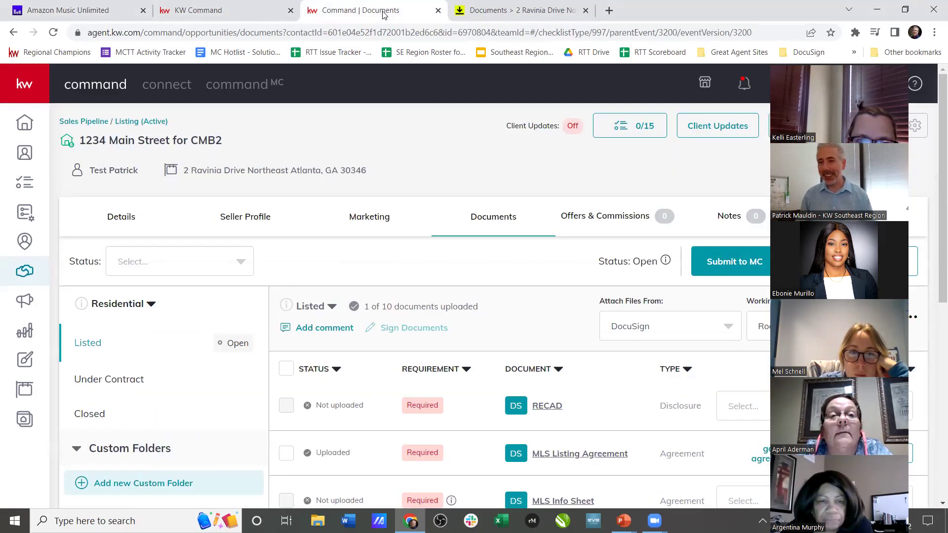
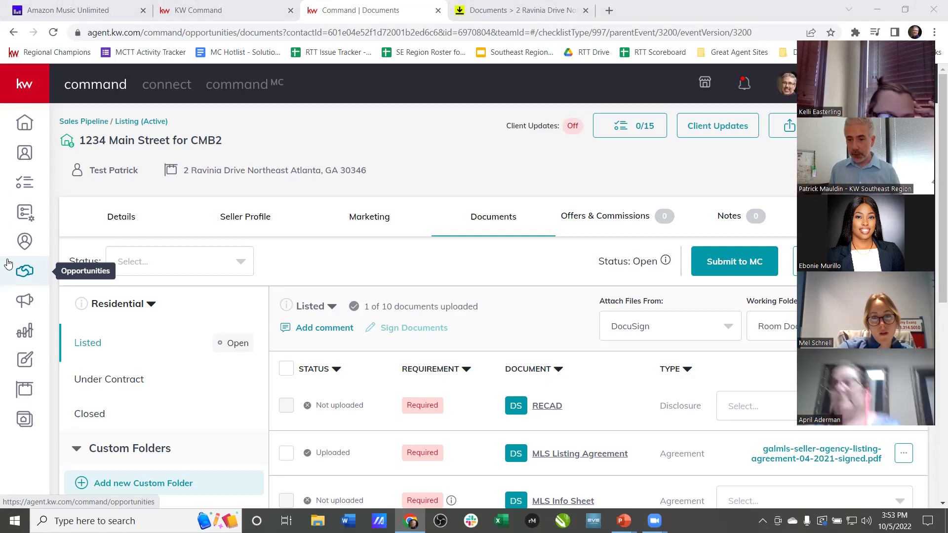
# - Show the CMB2 listing's Offers & Commissions page, which lists no offers yet
pyautogui.click(617, 216)
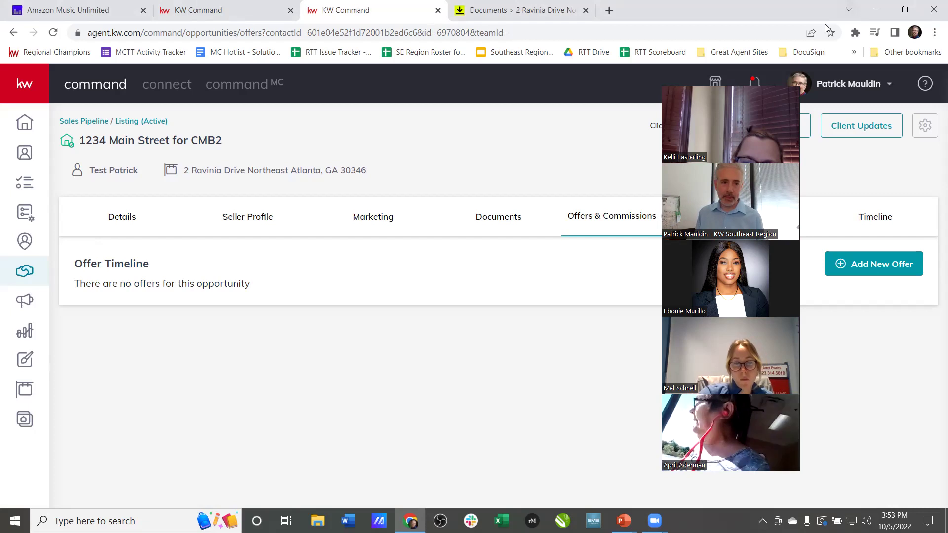
# - Go to the Opportunities dashboard with its Listings and Buyers pipelines
pyautogui.click(12, 274)
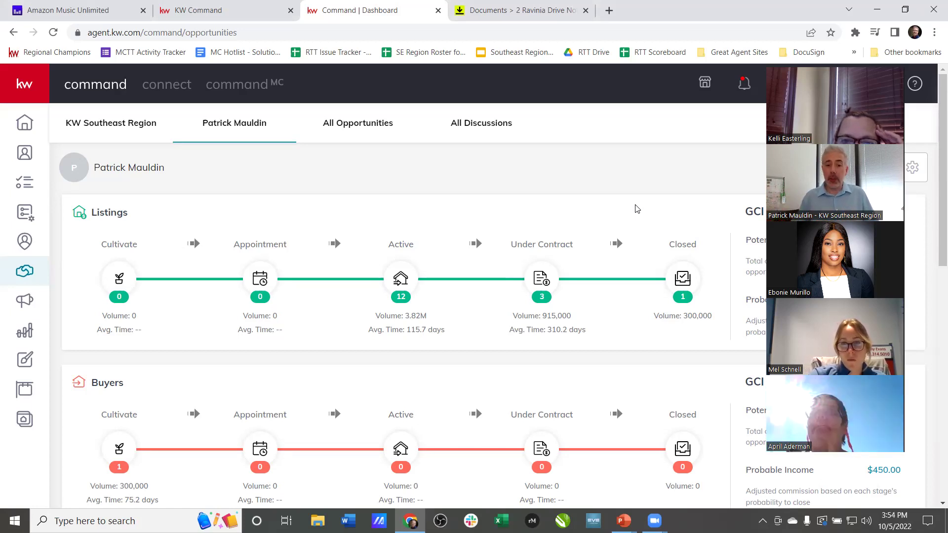
# - From Active listings, open Mando Mandalorian's 10/15 Staging checklist
pyautogui.click(405, 280)
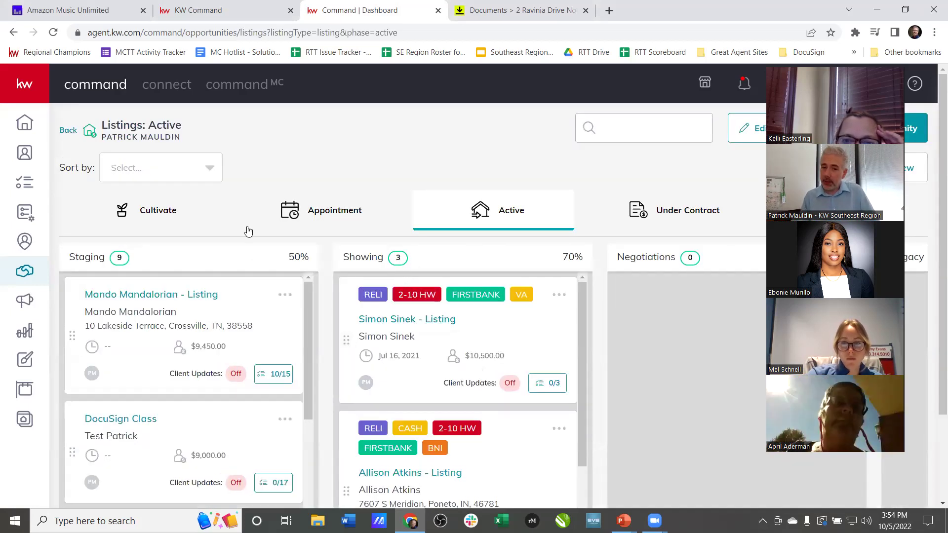
pyautogui.scroll(-1, 250, 229)
pyautogui.click(271, 312)
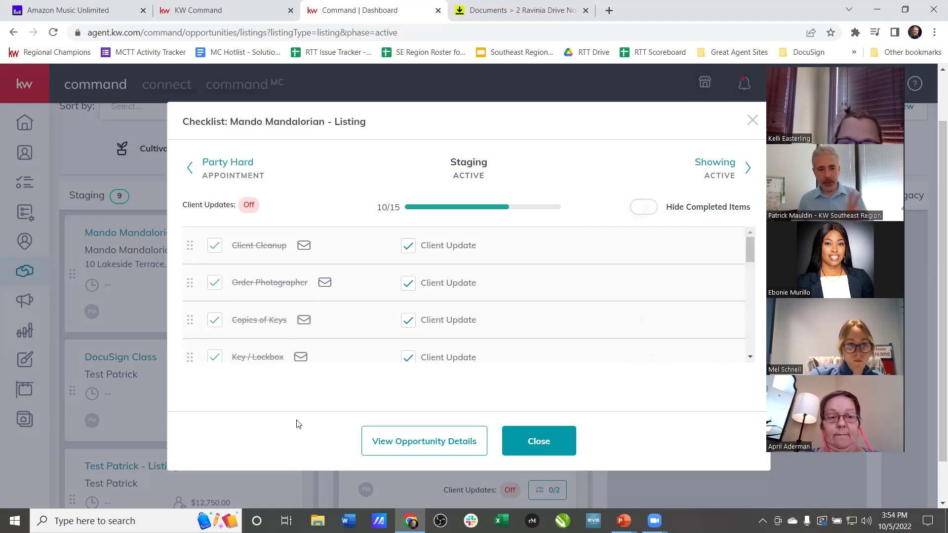
pyautogui.scroll(-1, 298, 417)
pyautogui.scroll(-2, 302, 343)
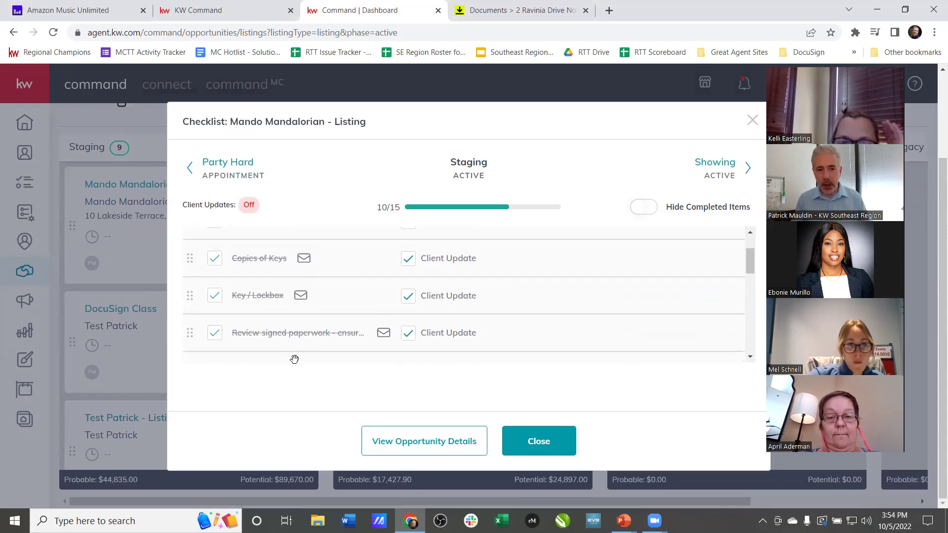
pyautogui.scroll(-3, 298, 341)
pyautogui.scroll(2, 298, 341)
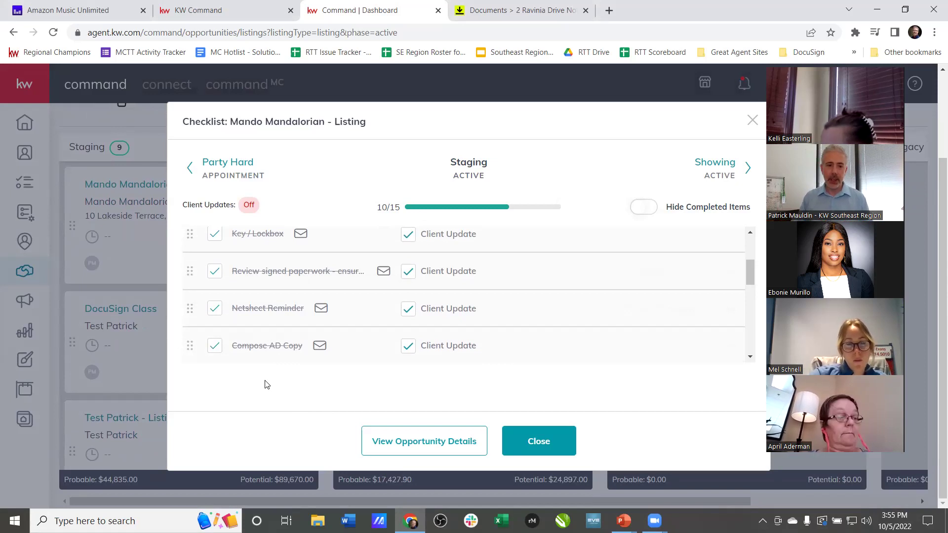
pyautogui.scroll(-2, 302, 345)
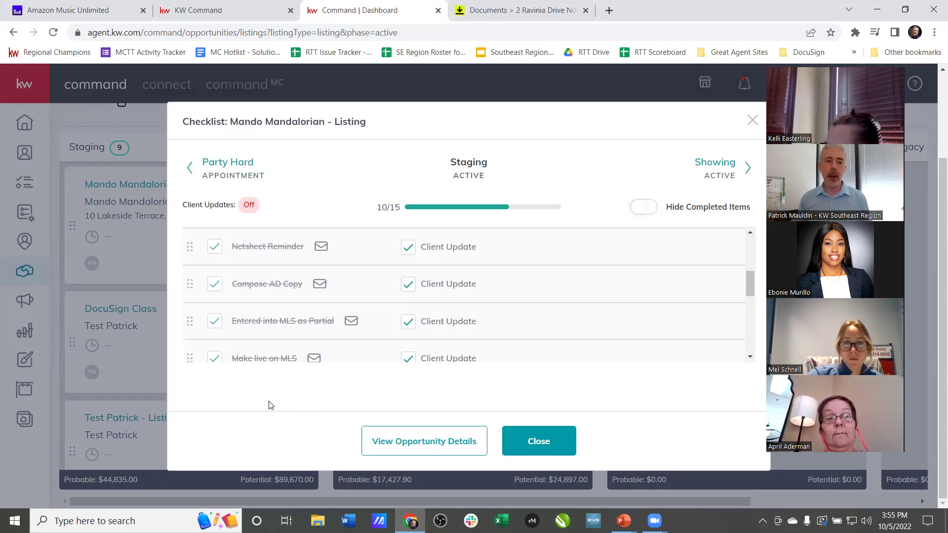
pyautogui.scroll(-1, 296, 341)
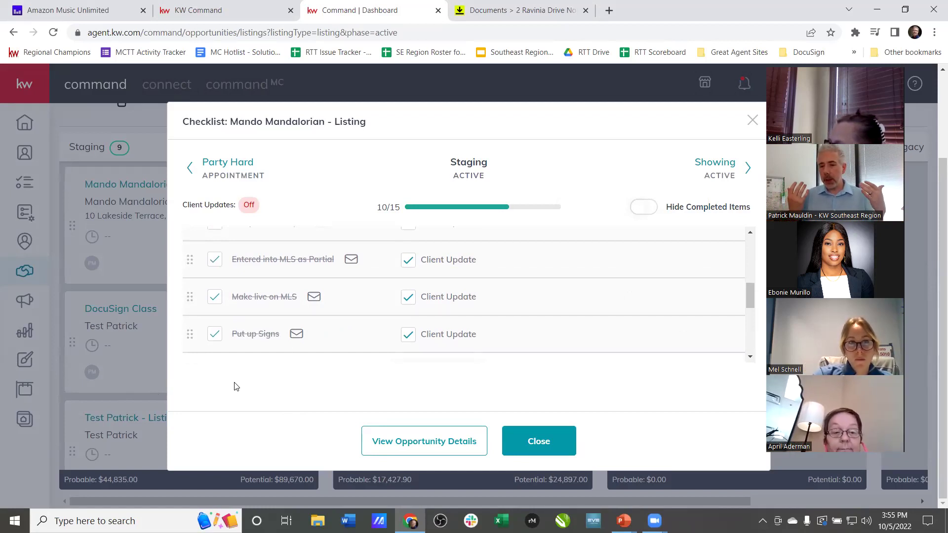
pyautogui.scroll(-1, 304, 334)
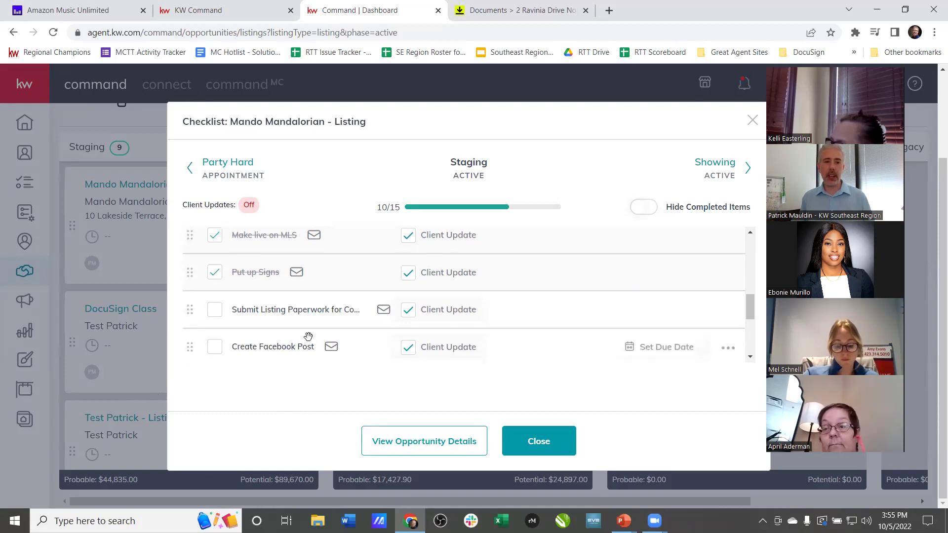
pyautogui.scroll(-1, 326, 307)
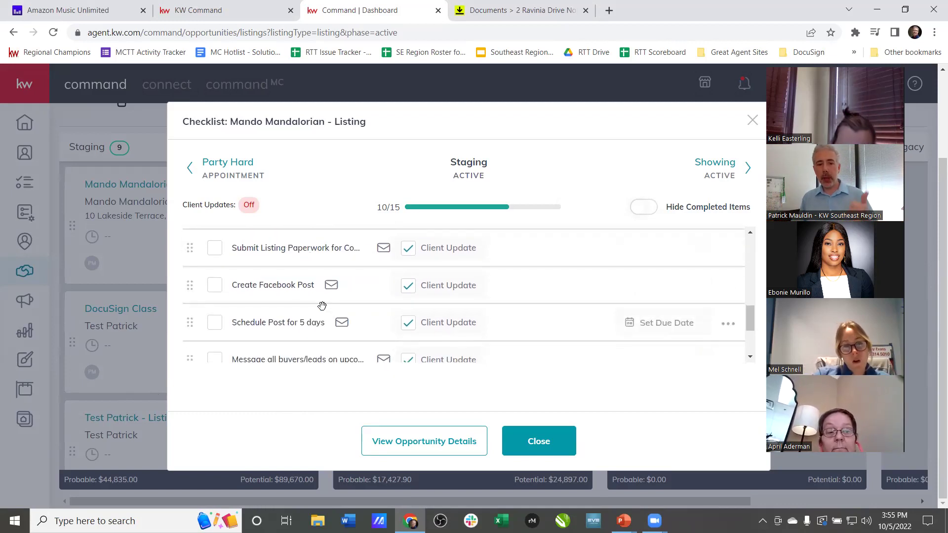
pyautogui.scroll(-1, 278, 285)
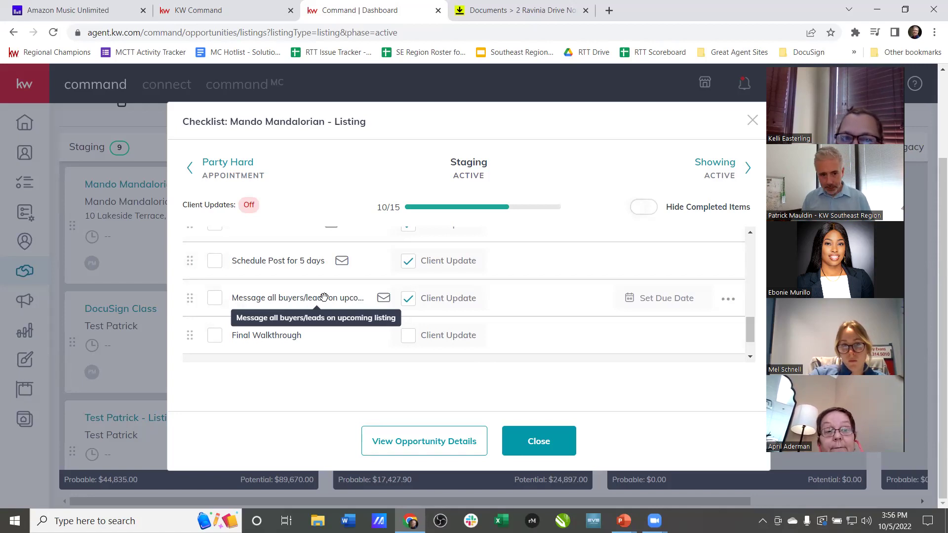
pyautogui.scroll(-2, 323, 297)
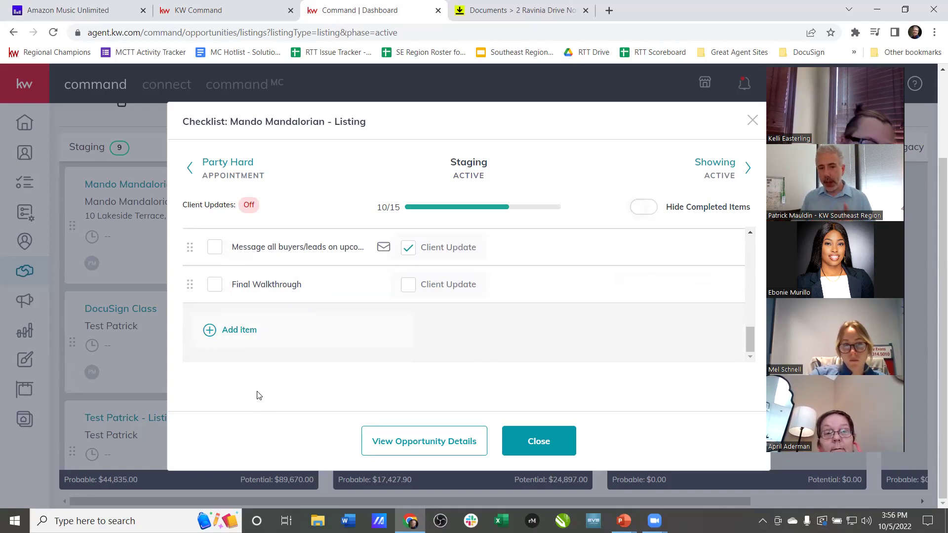
pyautogui.scroll(5, 346, 321)
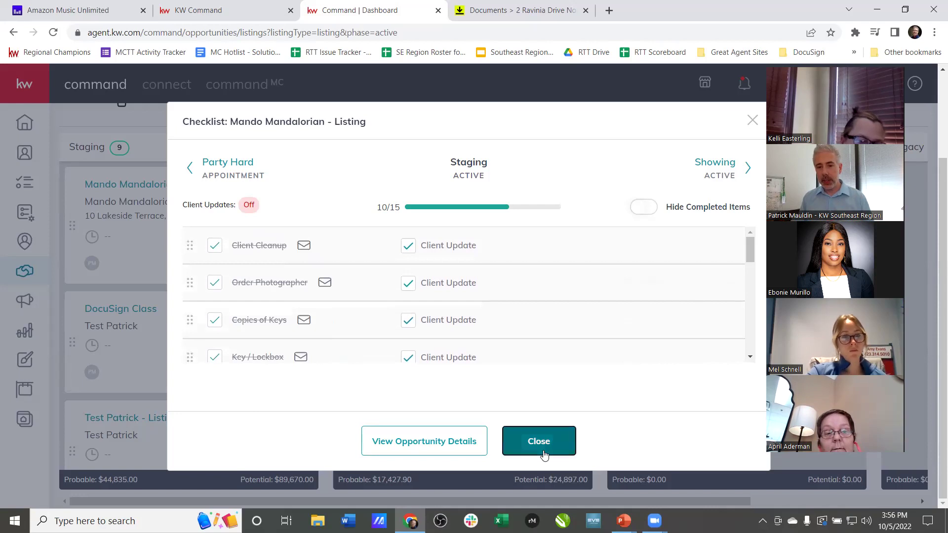
# - Move Mando Mandalorian from Staging to Showing and open its 0/3 Showing checklist
pyautogui.click(538, 441)
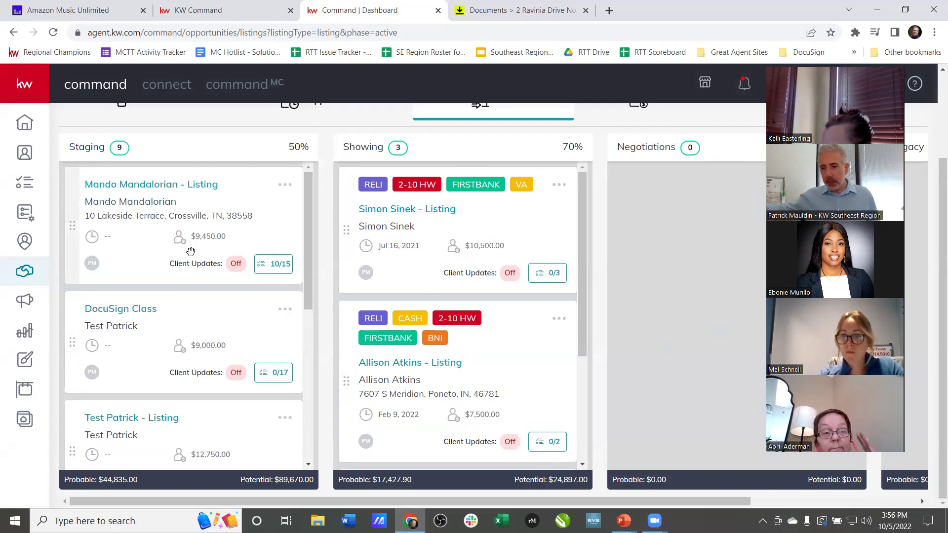
pyautogui.moveTo(78, 221); pyautogui.dragTo(94, 217)
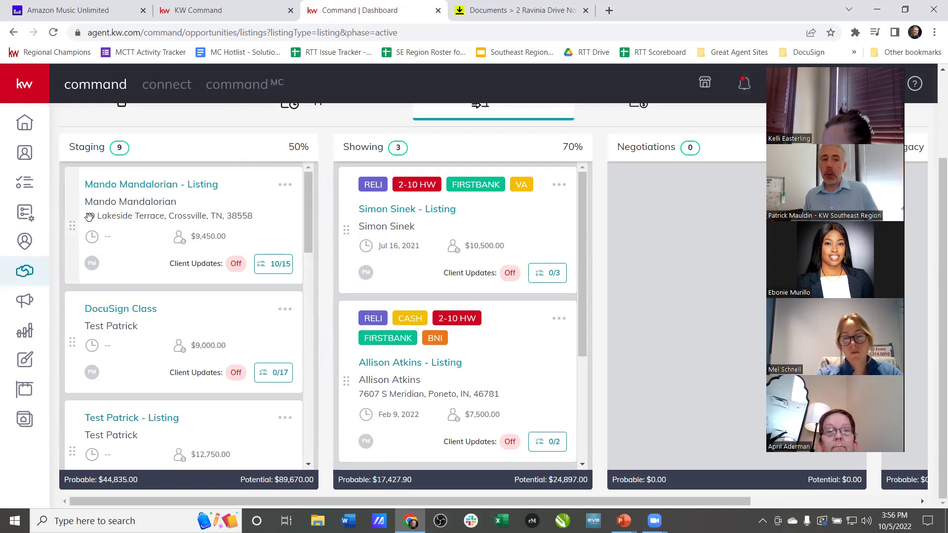
pyautogui.moveTo(75, 224); pyautogui.dragTo(385, 221)
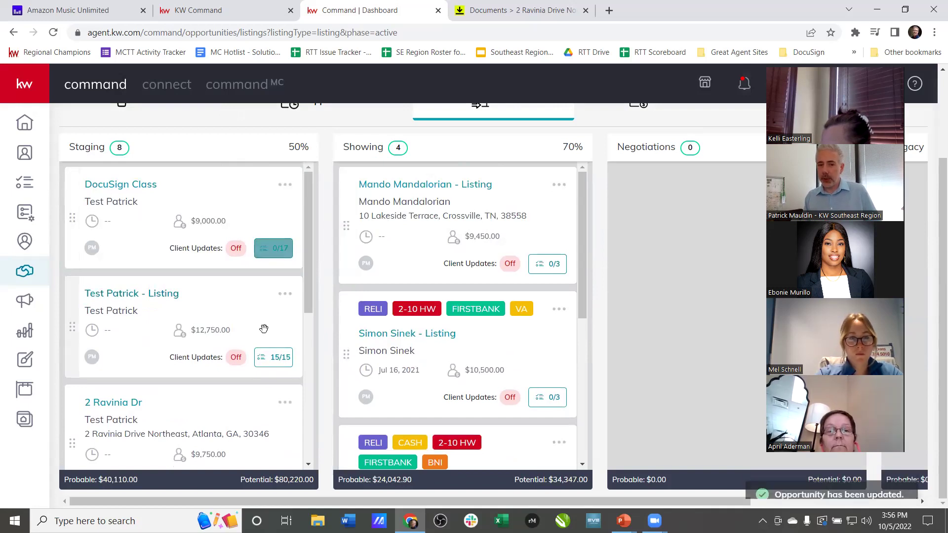
pyautogui.click(548, 263)
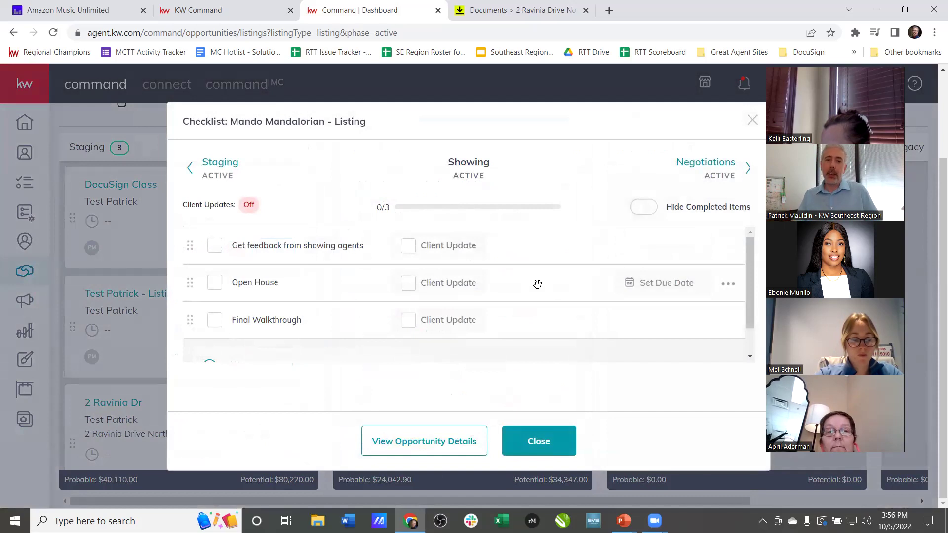
# - Close Mando Mandalorian's Showing checklist and return to the top of the board
pyautogui.scroll(-2, 538, 285)
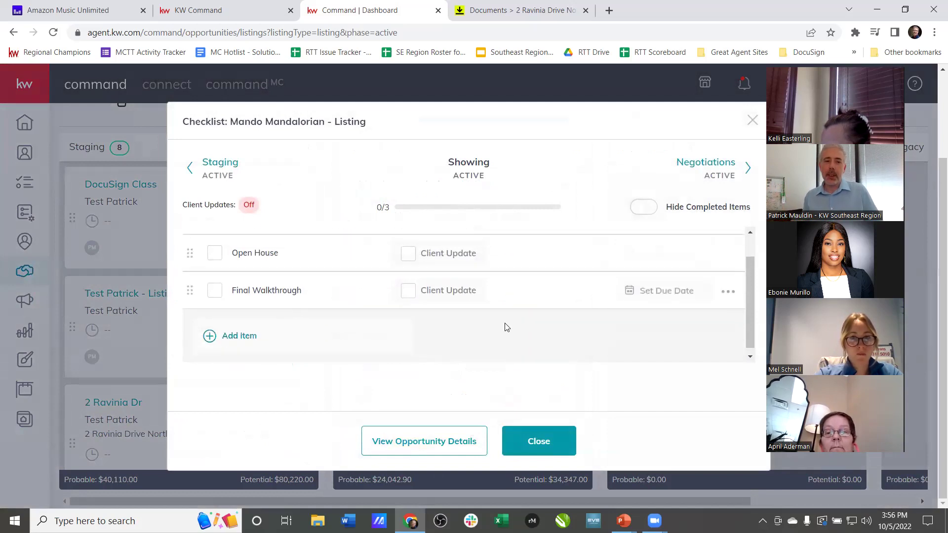
pyautogui.click(538, 441)
pyautogui.scroll(2, 374, 138)
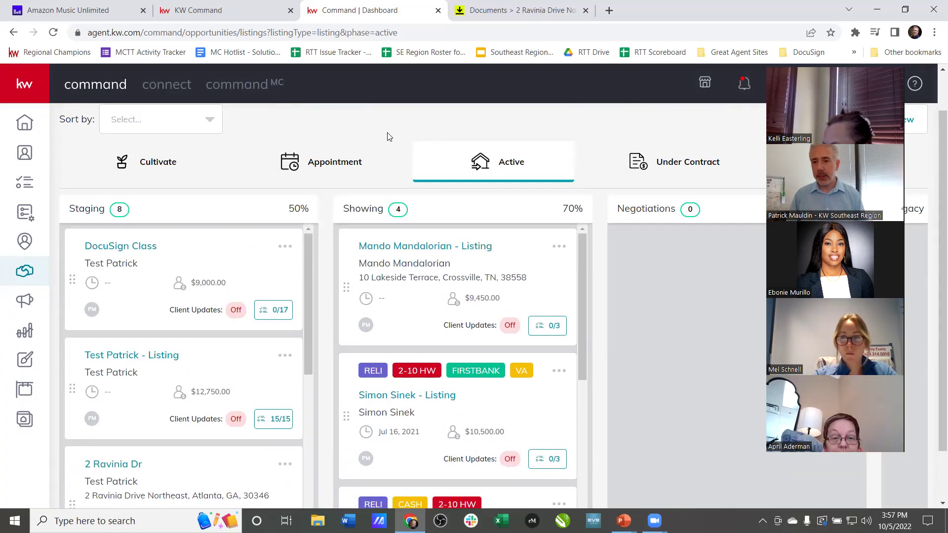
pyautogui.click(273, 310)
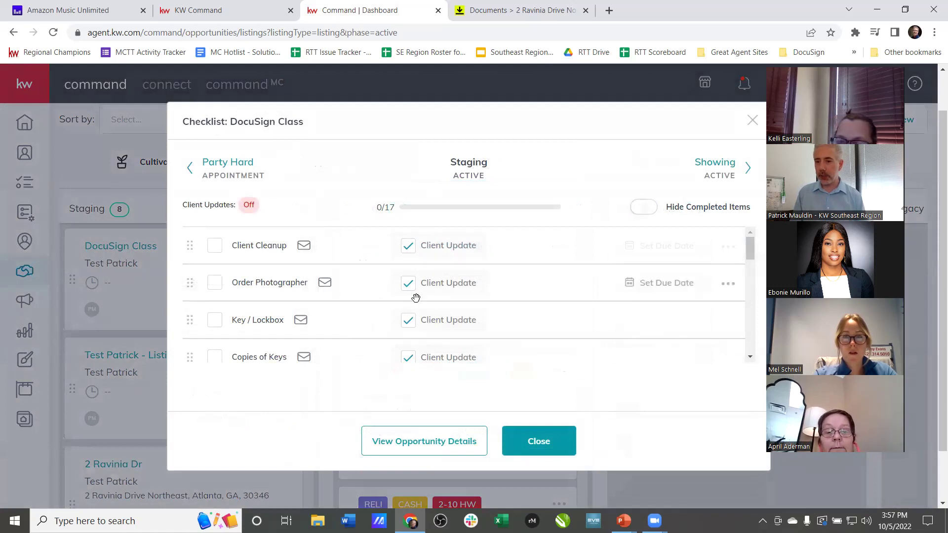
pyautogui.scroll(-1, 440, 294)
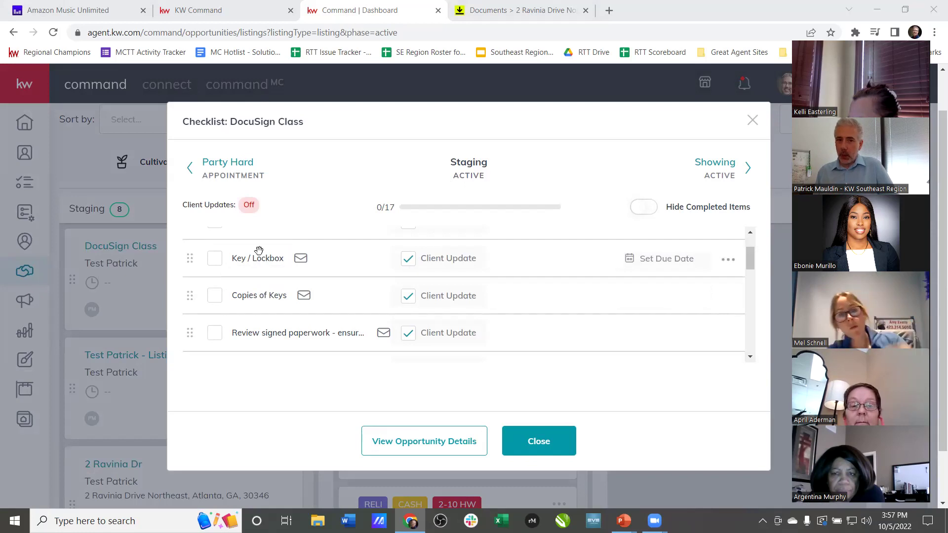
pyautogui.click(213, 263)
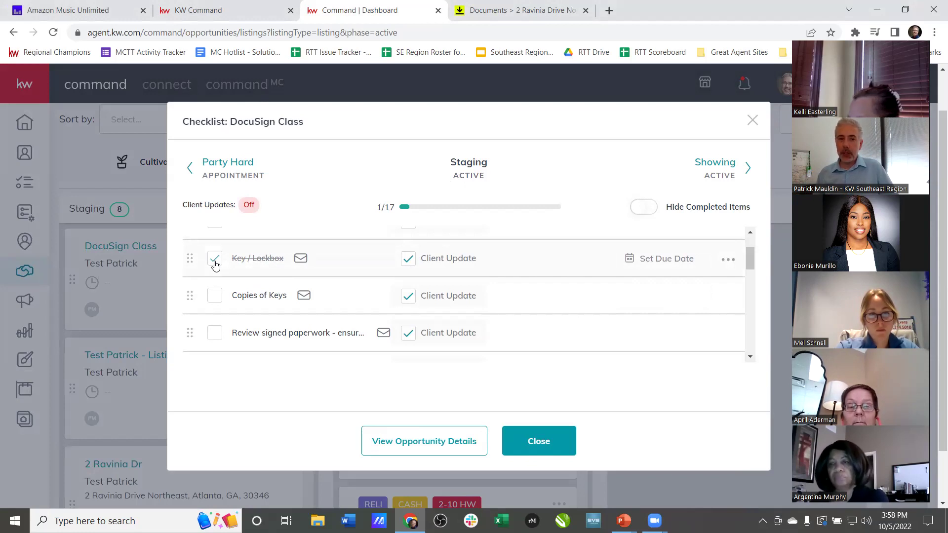
pyautogui.click(214, 261)
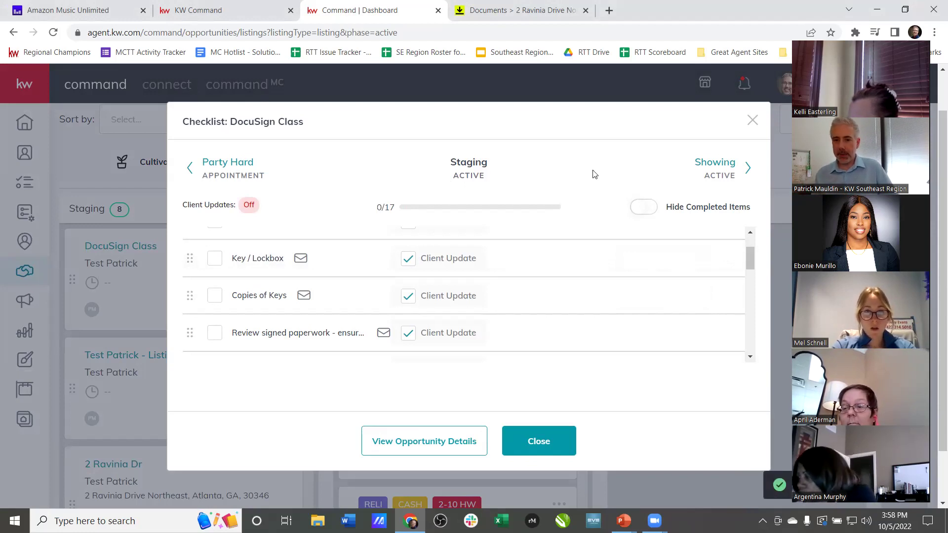
pyautogui.click(246, 69)
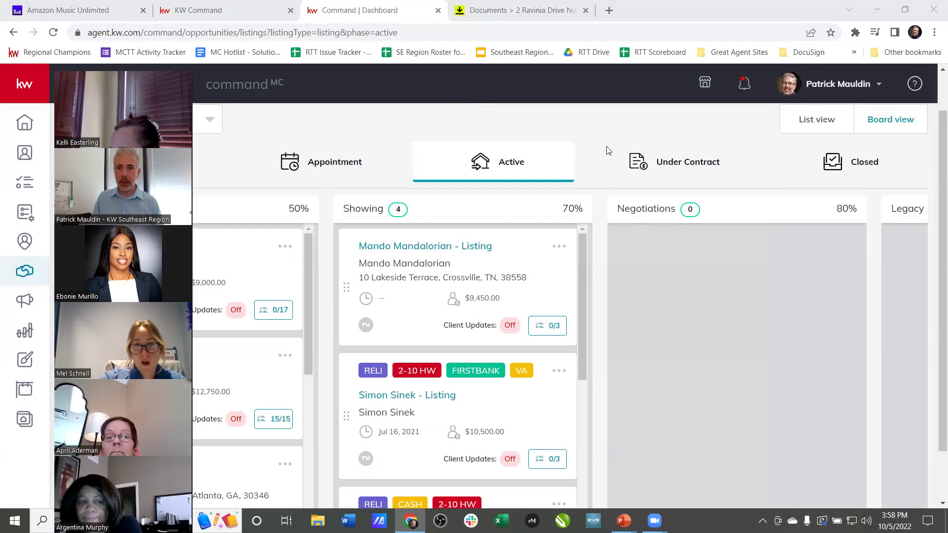
# - Start a new active stage named 'Class Stage' in the active stages editor
pyautogui.scroll(1, 642, 148)
pyautogui.click(758, 128)
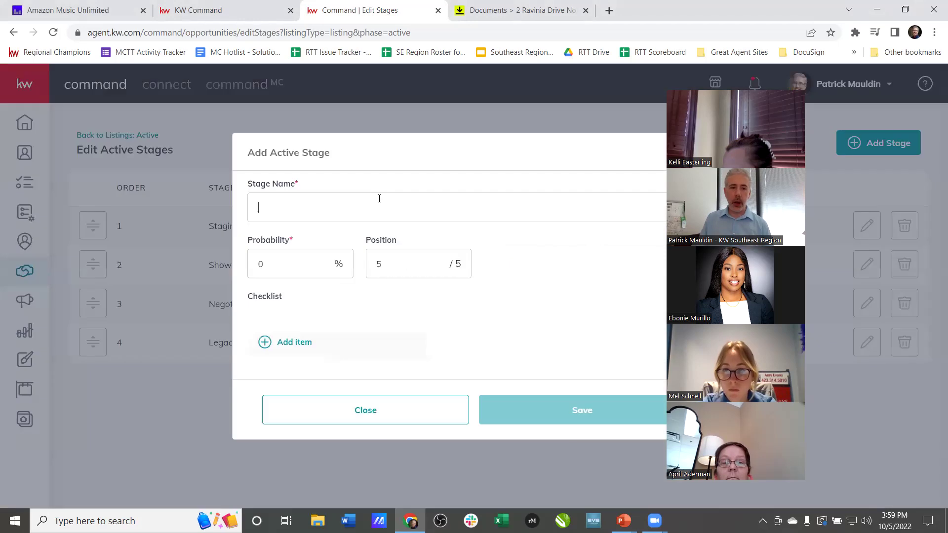
pyautogui.write('Class S')
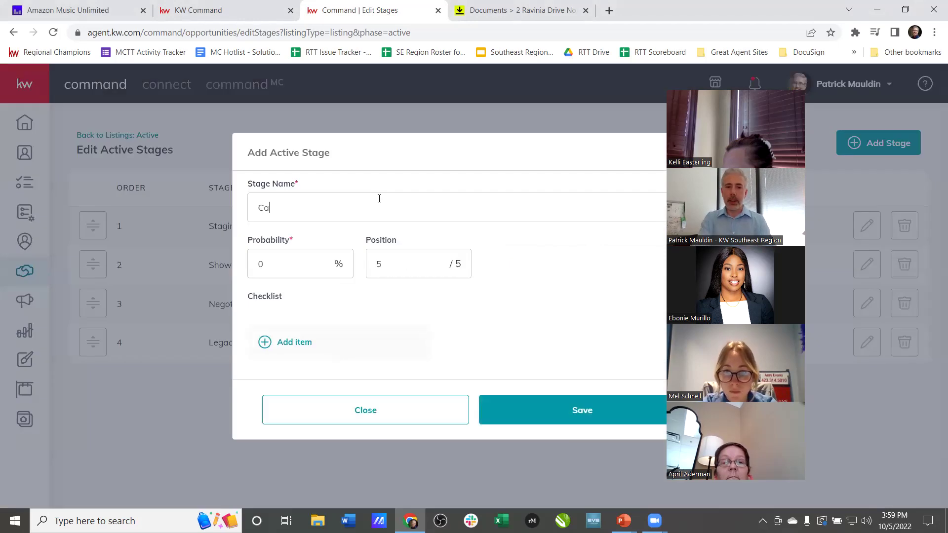
pyautogui.write('tage')
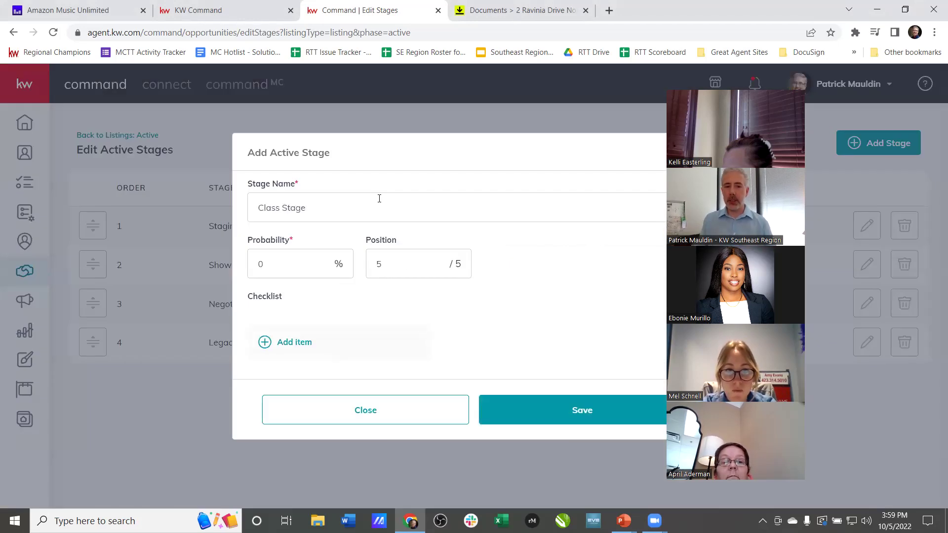
# - Add checklist items 'Item 1', 'Have a good time' and 'Buy something fun', then save the stage
pyautogui.click(340, 349)
pyautogui.write('Item 1')
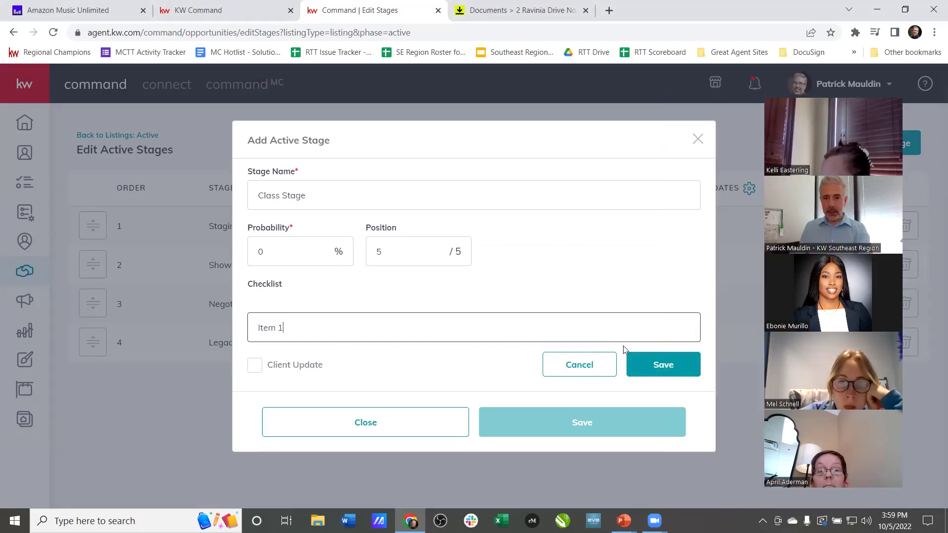
pyautogui.click(651, 366)
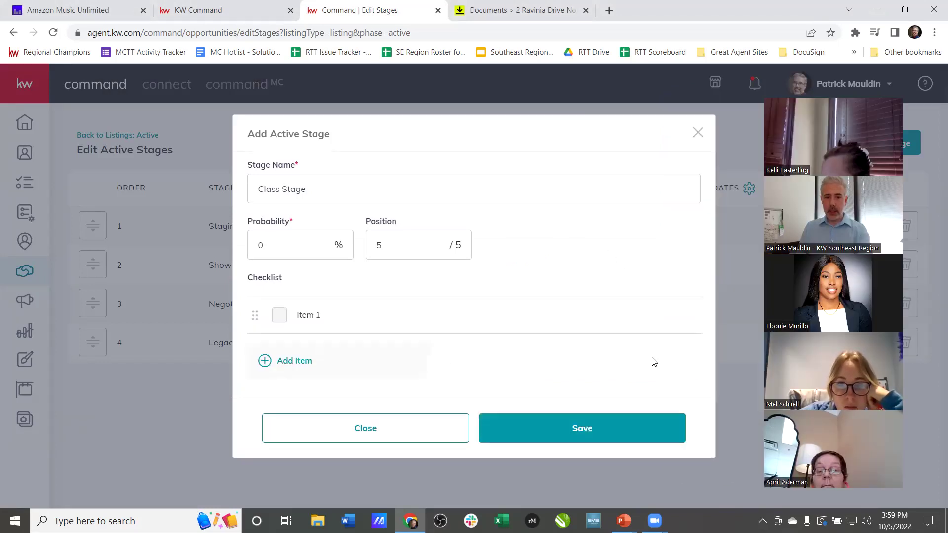
pyautogui.click(292, 360)
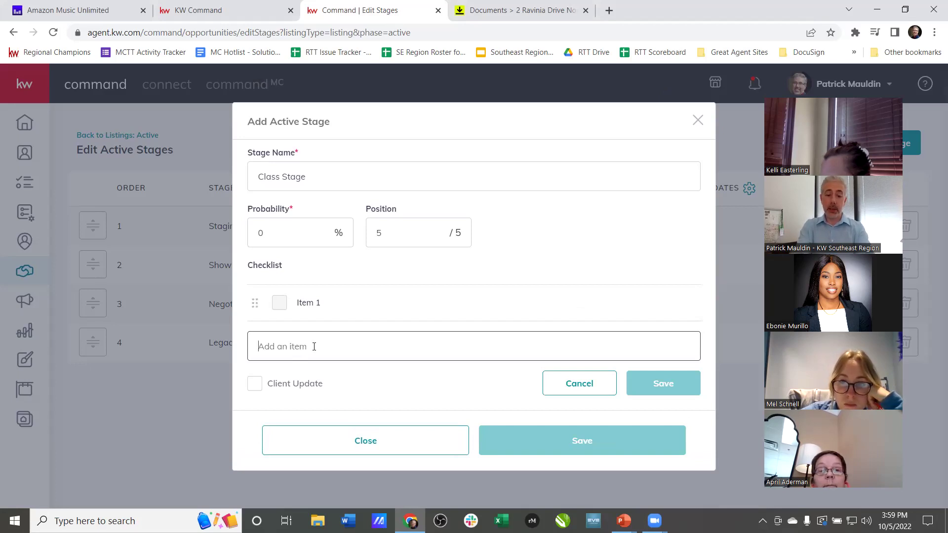
pyautogui.write('Have a good time')
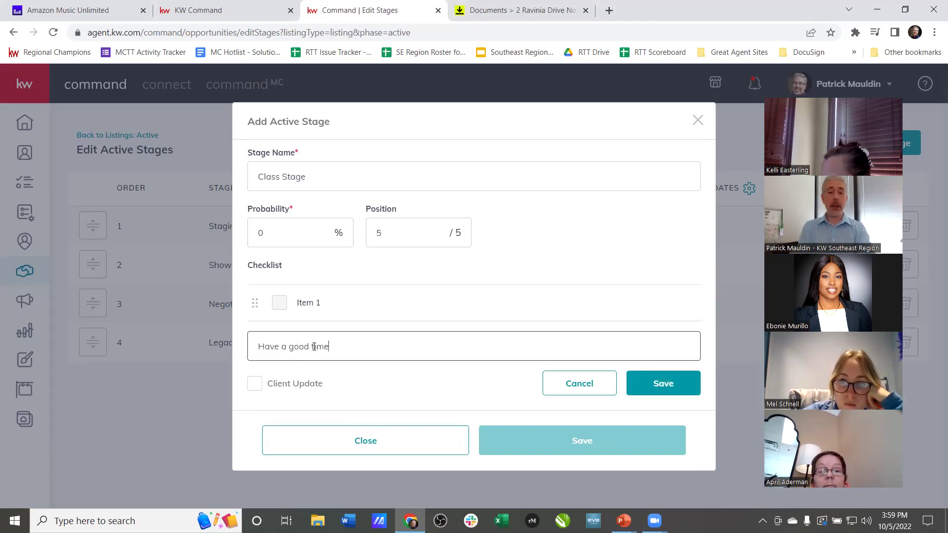
pyautogui.click(663, 388)
pyautogui.write('Buy something fun')
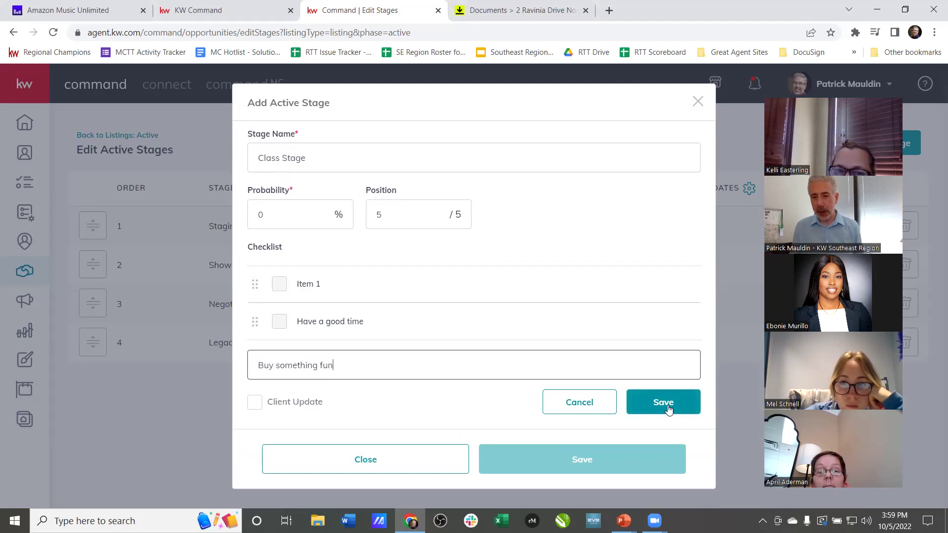
pyautogui.click(669, 411)
pyautogui.click(585, 465)
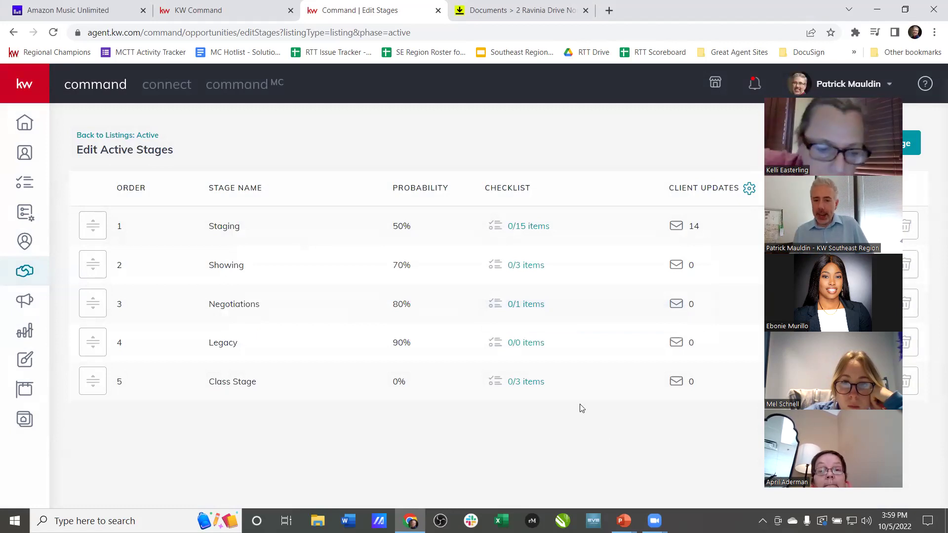
# - In Class Stage's checklist, enable client updates for Buy something fun, disable Item 1 and Have a good time
pyautogui.click(532, 382)
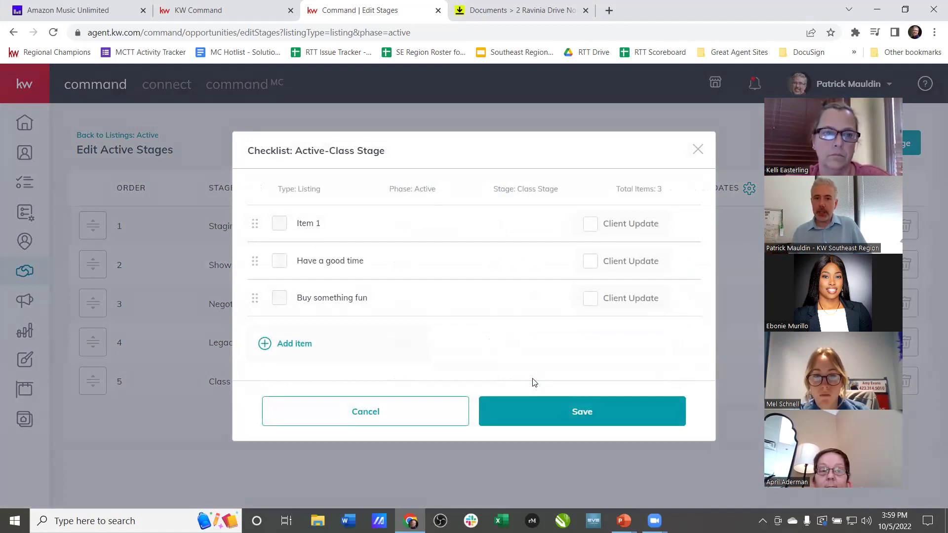
pyautogui.click(593, 297)
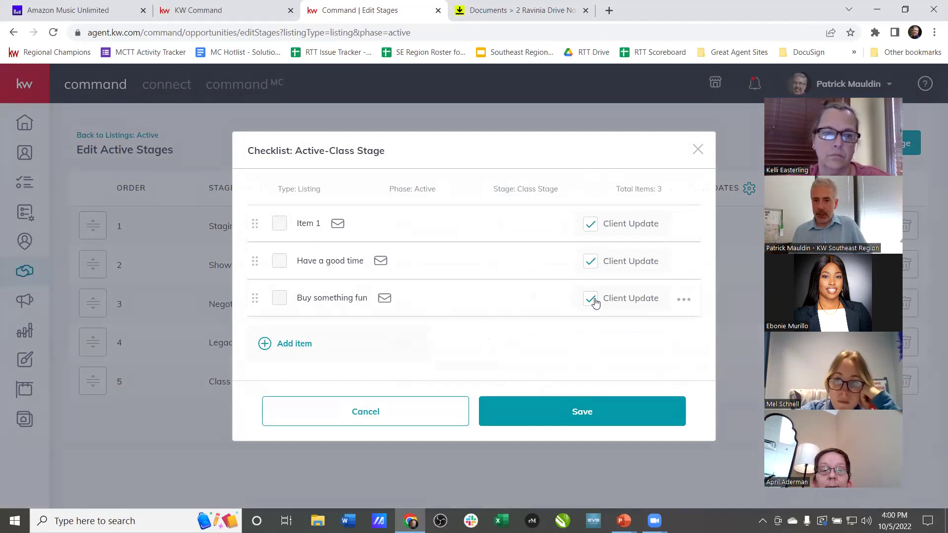
pyautogui.click(590, 224)
pyautogui.click(590, 261)
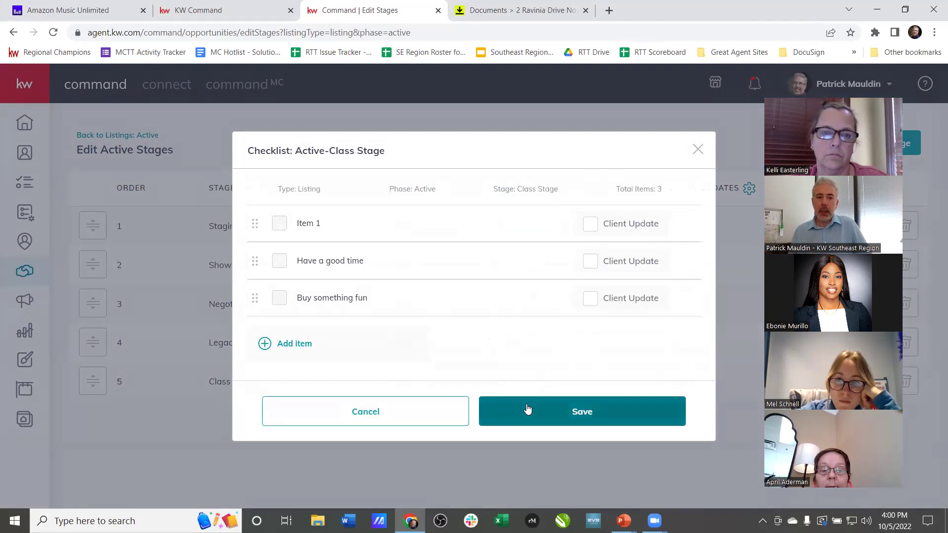
# - Delete Class Stage from the active stages and confirm the removal
pyautogui.click(436, 419)
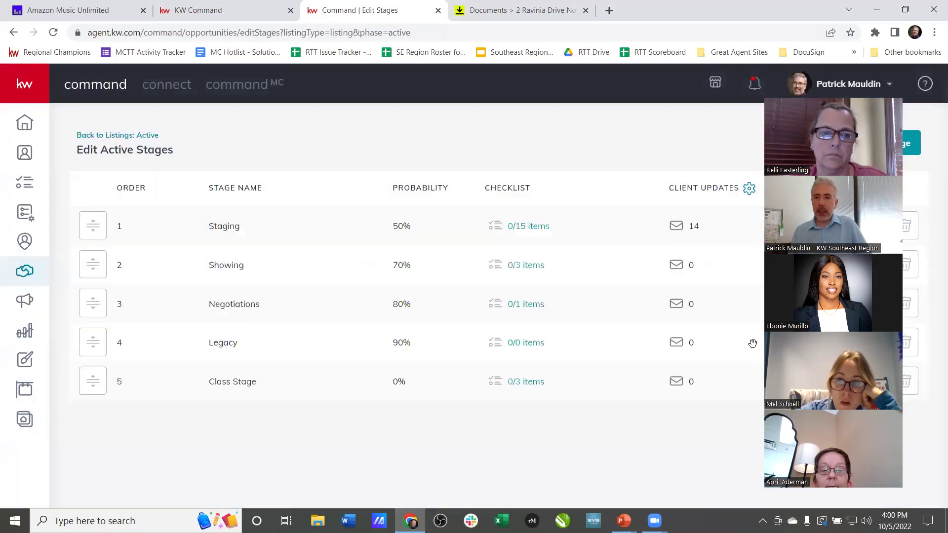
pyautogui.click(904, 381)
pyautogui.click(516, 362)
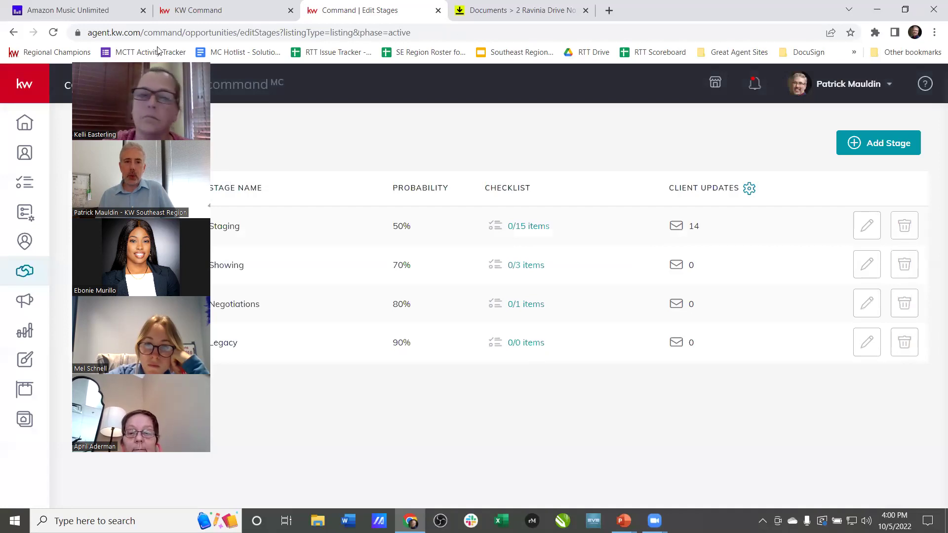
# - Open the DocuSign Class listing's Client Updates settings from the Active board
pyautogui.click(115, 130)
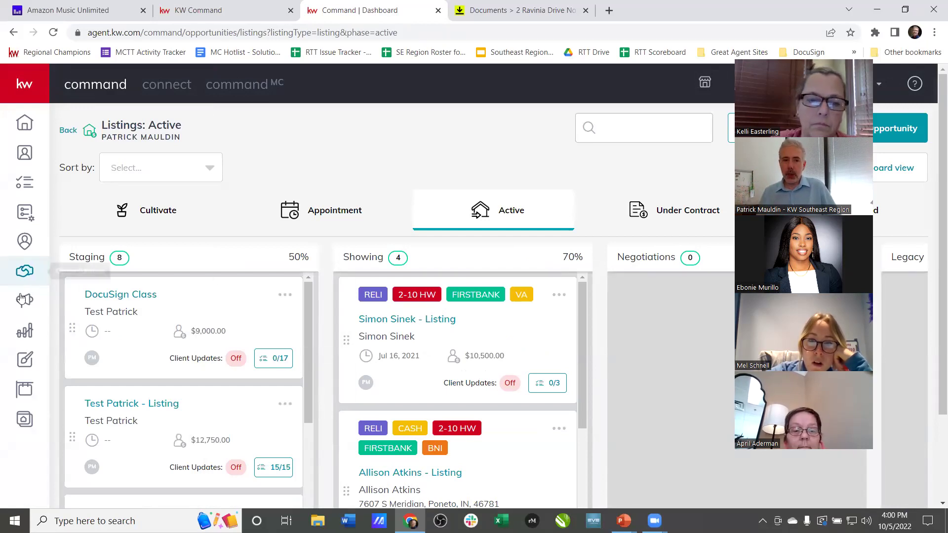
pyautogui.click(120, 296)
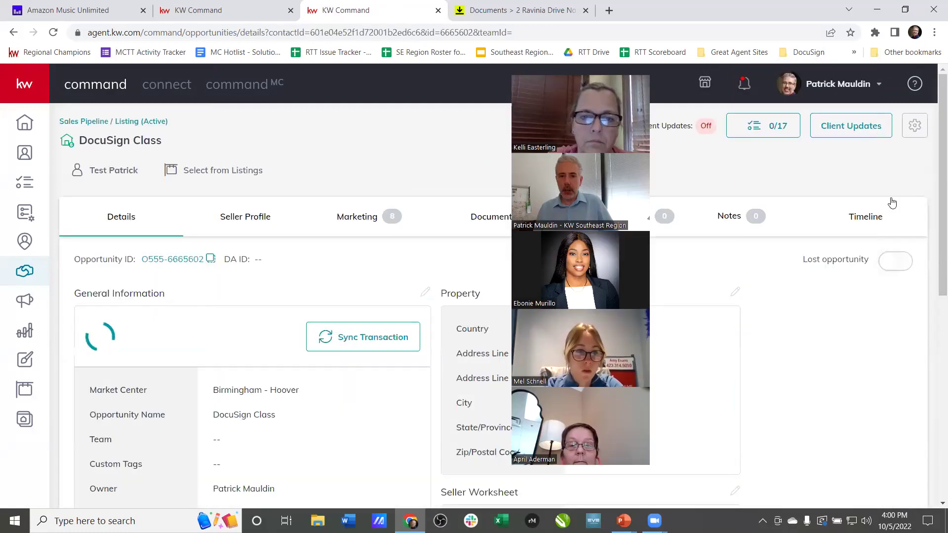
pyautogui.click(852, 125)
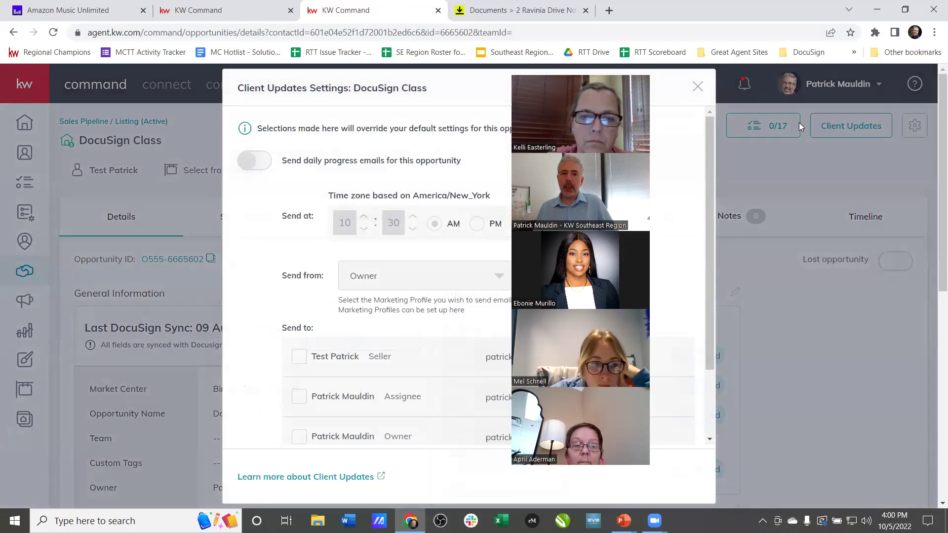
# - Turn on daily progress emails and preview the Default Email Template
pyautogui.click(264, 163)
pyautogui.scroll(-1, 481, 220)
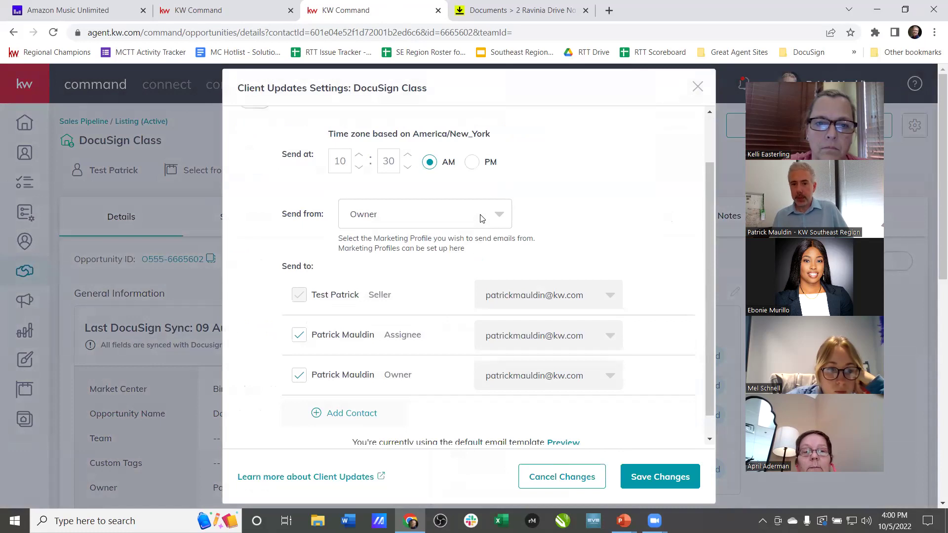
pyautogui.scroll(-1, 482, 219)
pyautogui.click(563, 418)
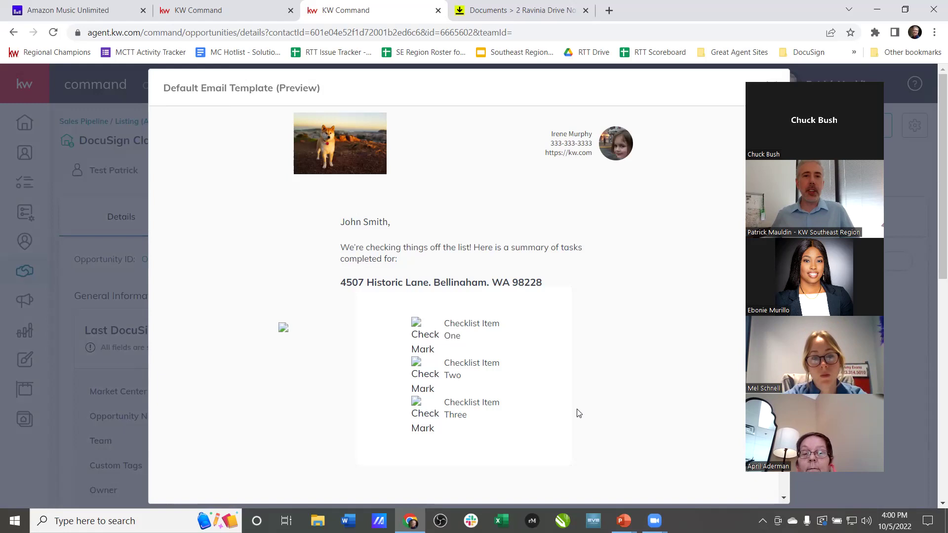
# - Dismiss the Default Email Template preview, returning to the 10:30 AM client update settings
pyautogui.scroll(-1, 604, 401)
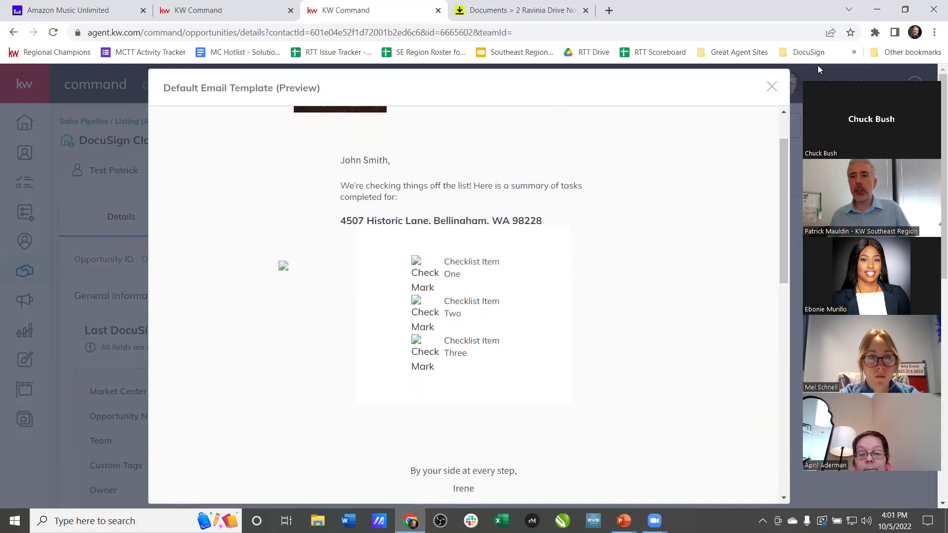
pyautogui.click(768, 88)
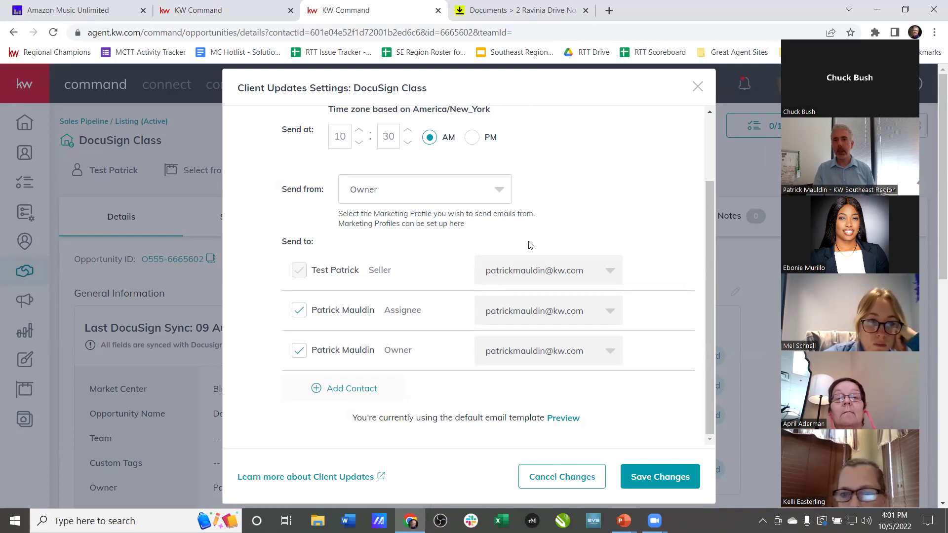
# - Close and reopen DocuSign Class's Client Updates settings, switching daily emails on
pyautogui.click(697, 88)
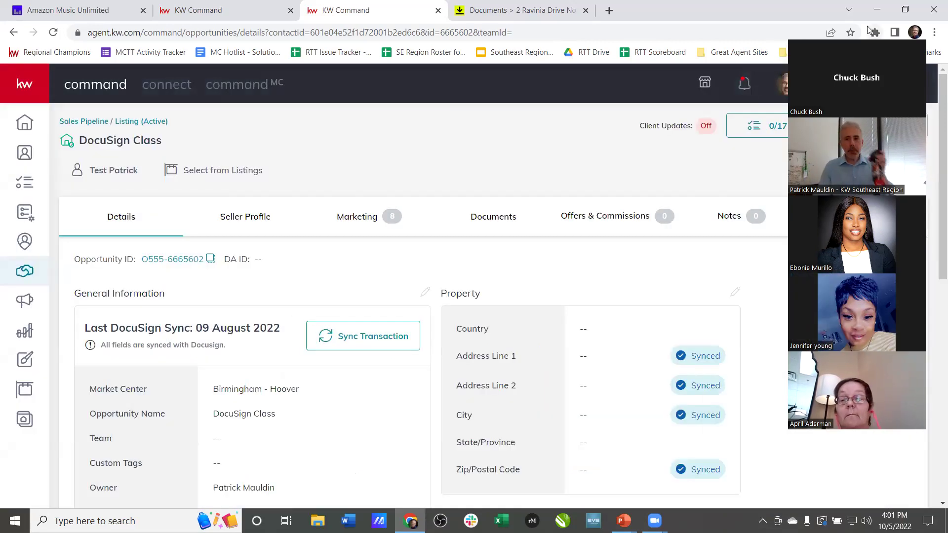
pyautogui.moveTo(869, 31); pyautogui.dragTo(173, 74)
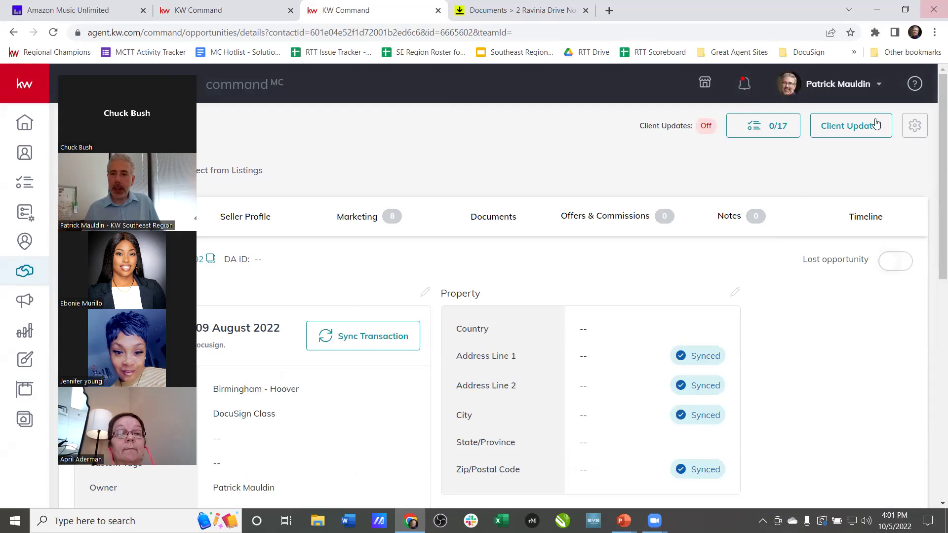
pyautogui.click(852, 128)
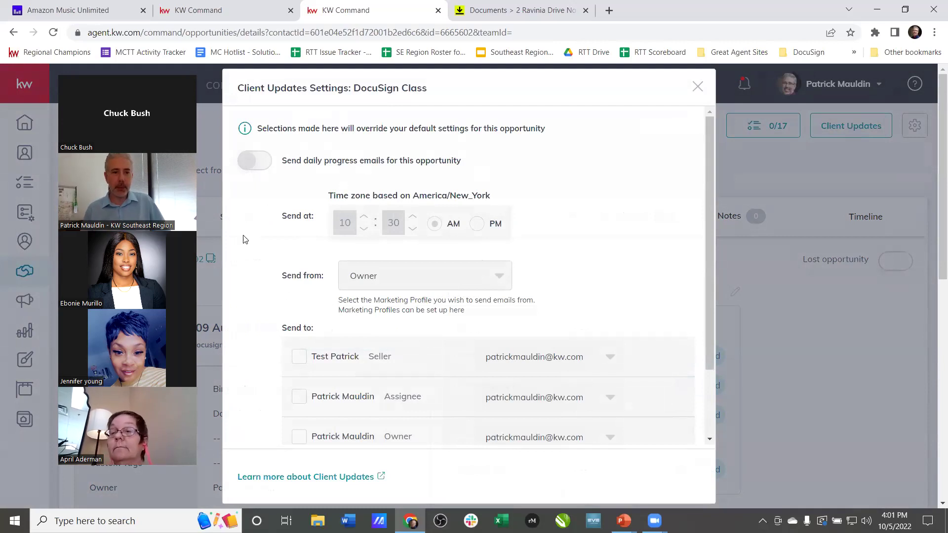
pyautogui.click(250, 163)
# - Cancel the client update changes and go back to the Listing (Active) board
pyautogui.scroll(-2, 260, 224)
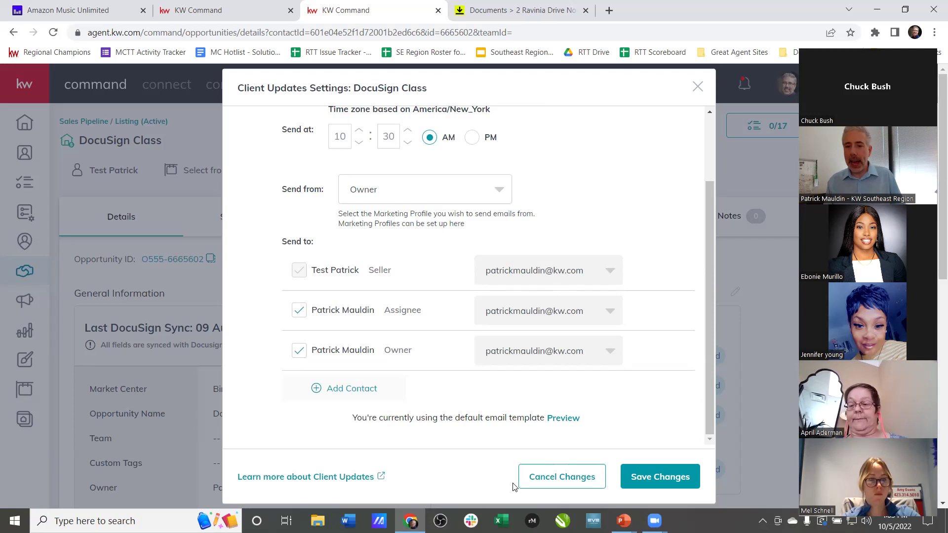
pyautogui.click(558, 478)
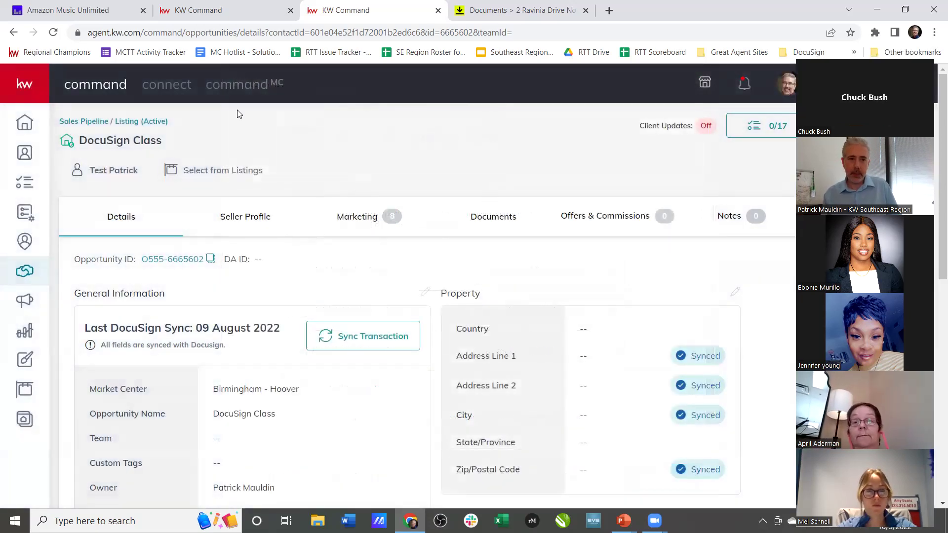
pyautogui.click(141, 122)
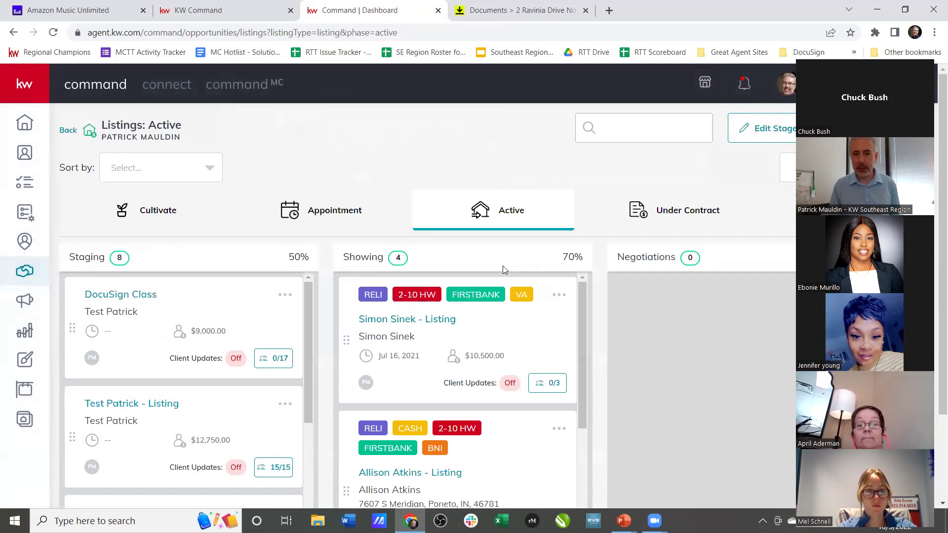
pyautogui.click(623, 521)
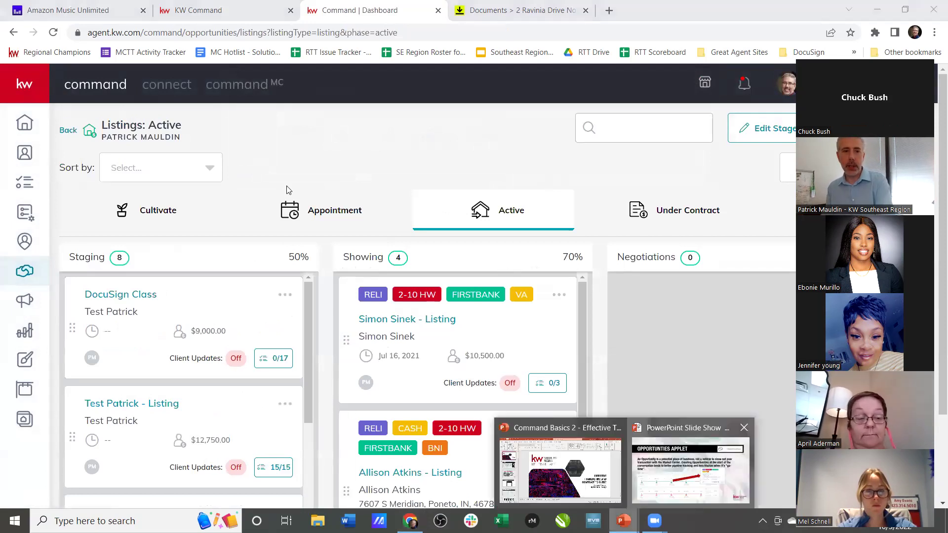
pyautogui.hotkey('alt', 'Tab')
pyautogui.press('Right')
pyautogui.press('Right')
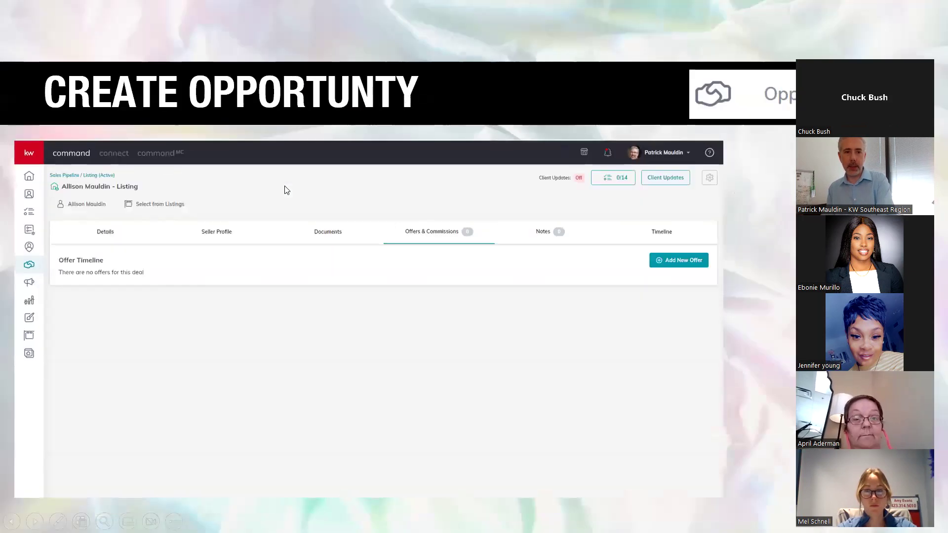
pyautogui.press('Right')
pyautogui.press('Right')
pyautogui.press('Right')
pyautogui.press('Right')
pyautogui.press('Left')
pyautogui.press('Left')
pyautogui.press('Right')
pyautogui.press('Right')
pyautogui.press('Left')
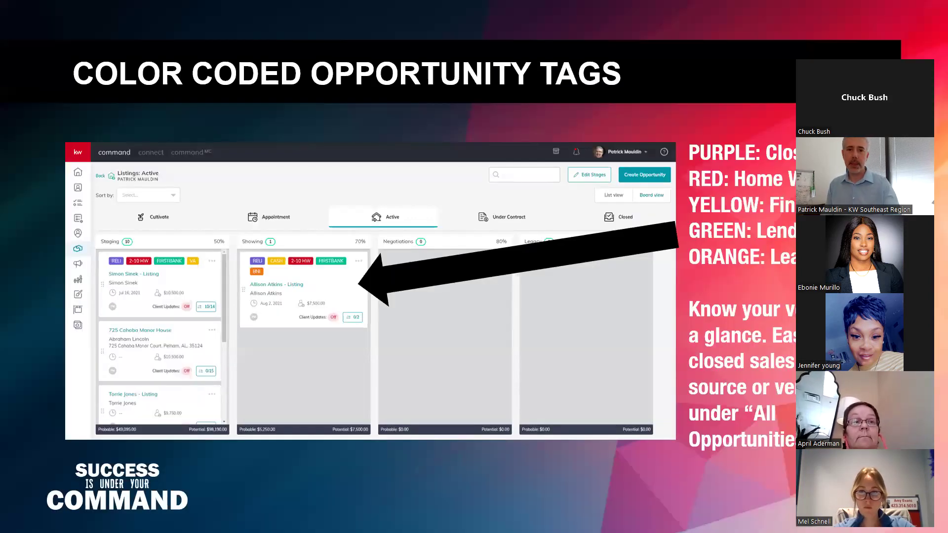
pyautogui.hotkey('alt', 'Tab')
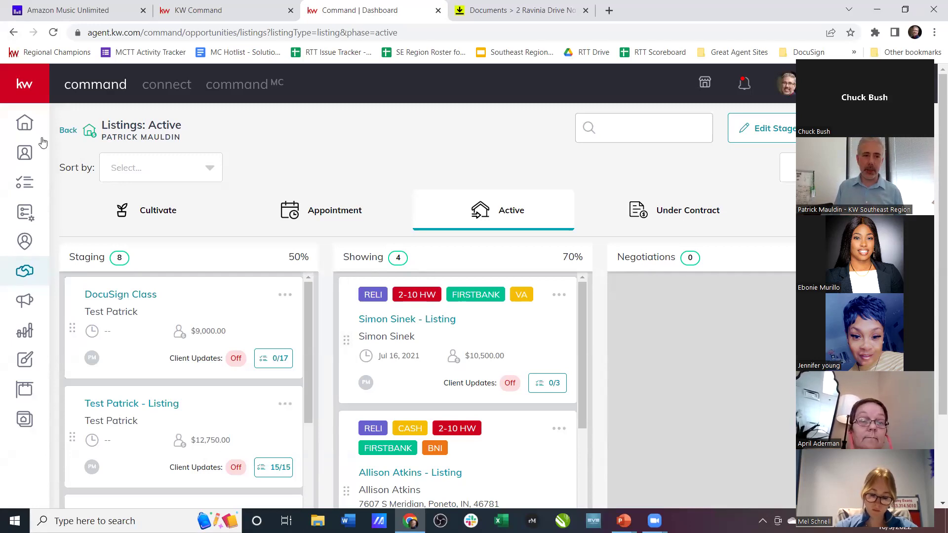
pyautogui.click(68, 131)
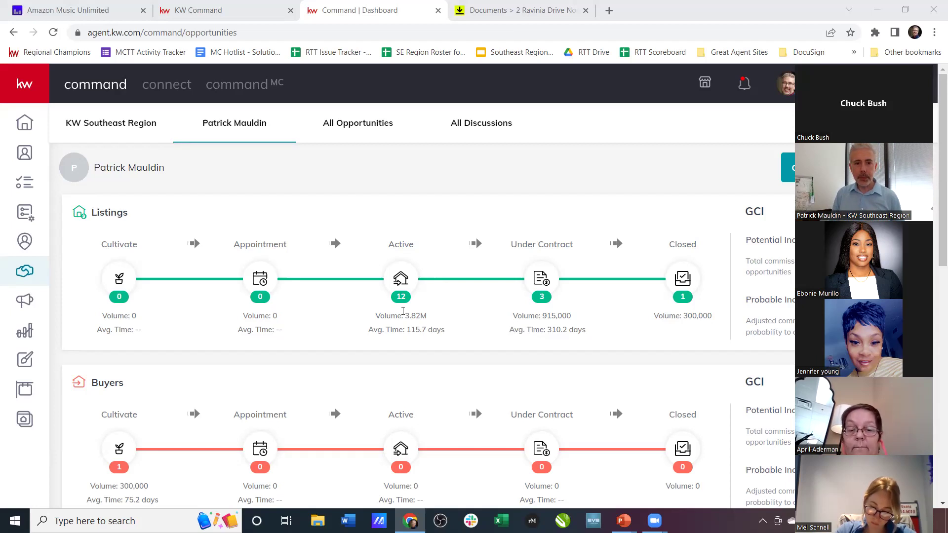
# - Open the Active listings board and scroll through its listings
pyautogui.click(401, 279)
pyautogui.scroll(-1, 540, 364)
pyautogui.scroll(-2, 540, 363)
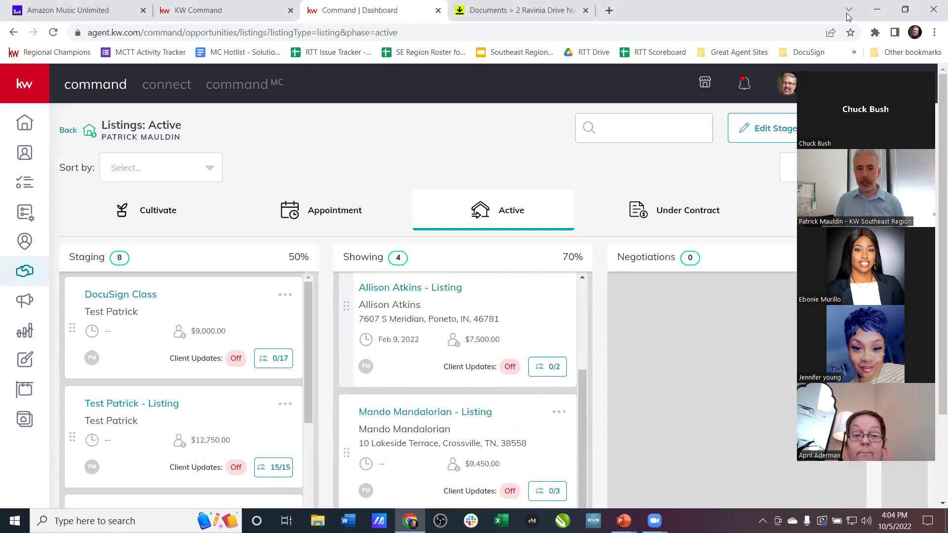
pyautogui.scroll(3, 533, 377)
pyautogui.scroll(-1, 531, 378)
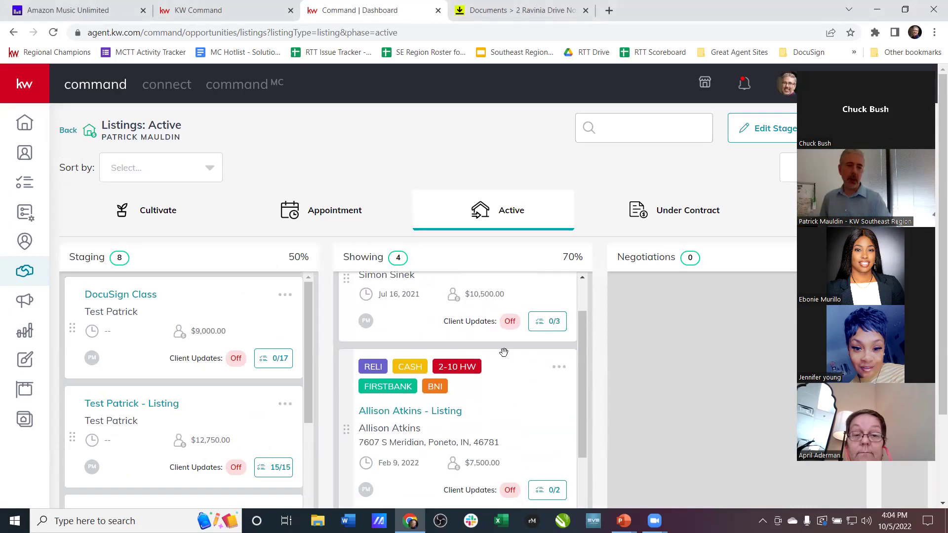
# - Show the color-coded tags slide, then return to the Opportunities overview
pyautogui.hotkey('alt', 'Tab')
pyautogui.hotkey('alt', 'Tab')
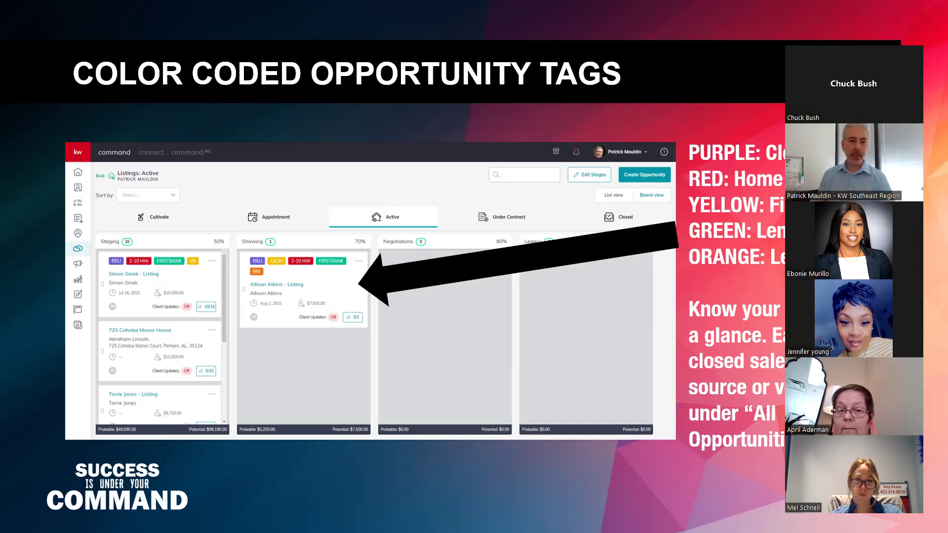
pyautogui.hotkey('alt', 'Tab')
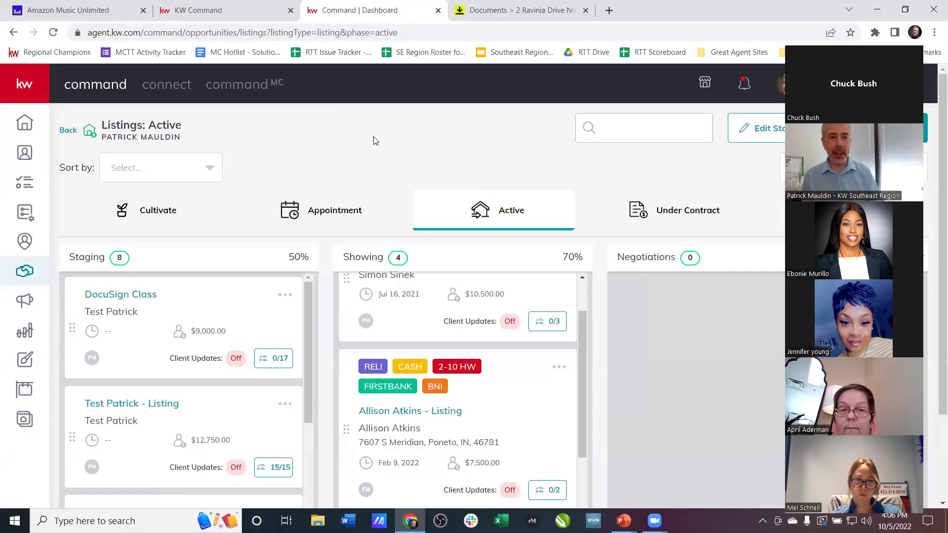
pyautogui.click(69, 130)
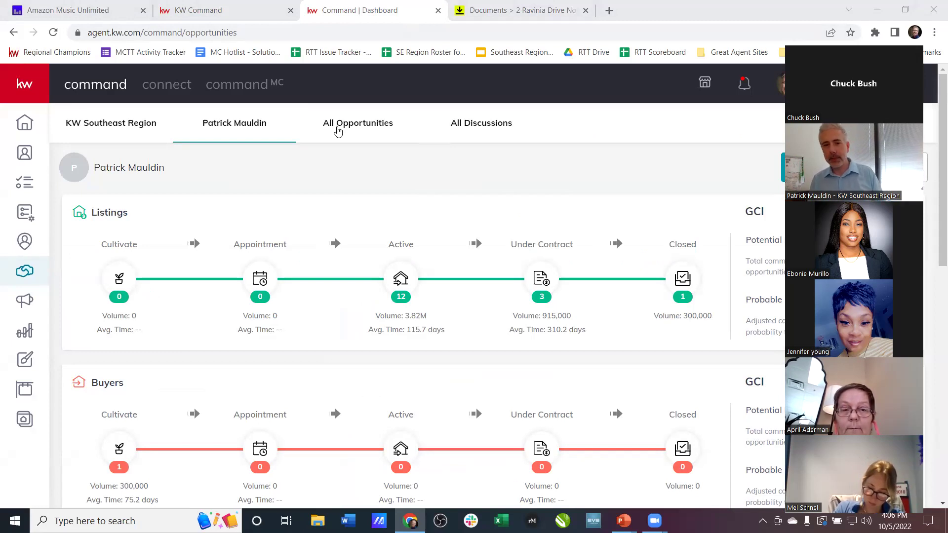
# - Open All Opportunities and bring up the tag filter list
pyautogui.click(354, 129)
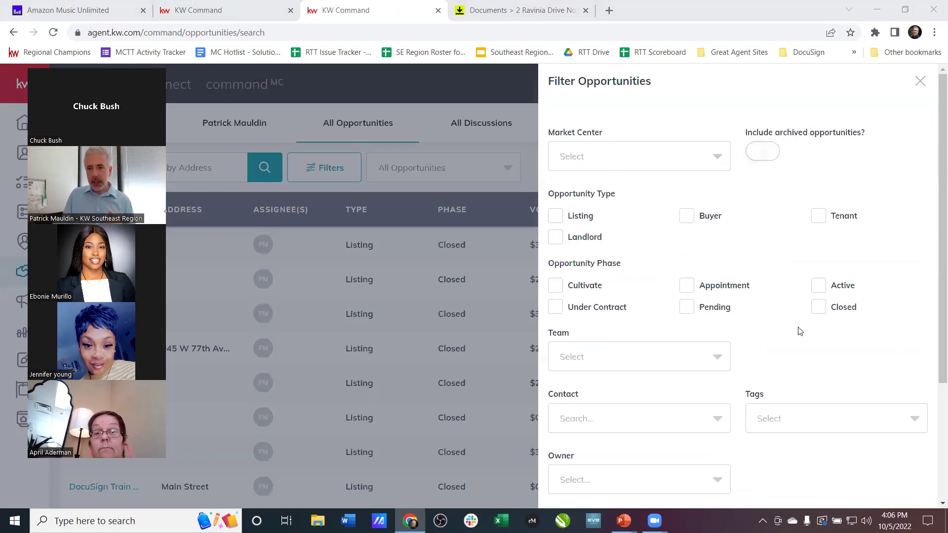
pyautogui.scroll(-1, 800, 331)
pyautogui.click(793, 355)
pyautogui.scroll(-3, 821, 341)
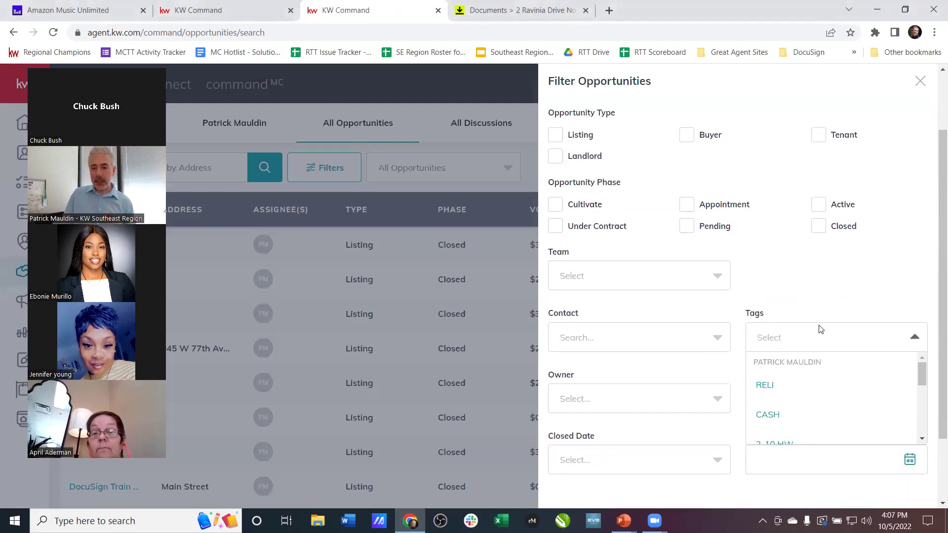
pyautogui.scroll(1, 823, 359)
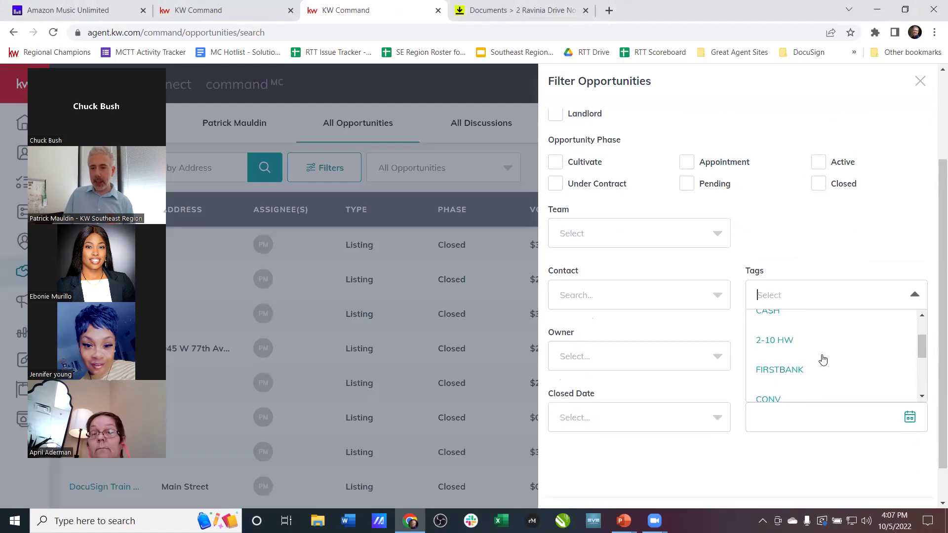
# - Apply a FIRSTBANK tag filter, then clear it to show all 131 opportunities
pyautogui.click(795, 372)
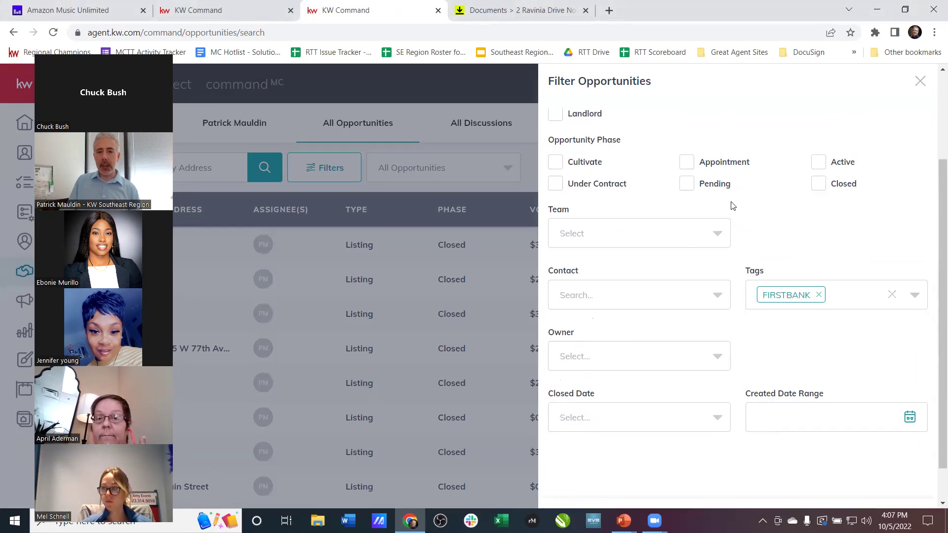
pyautogui.scroll(-1, 733, 206)
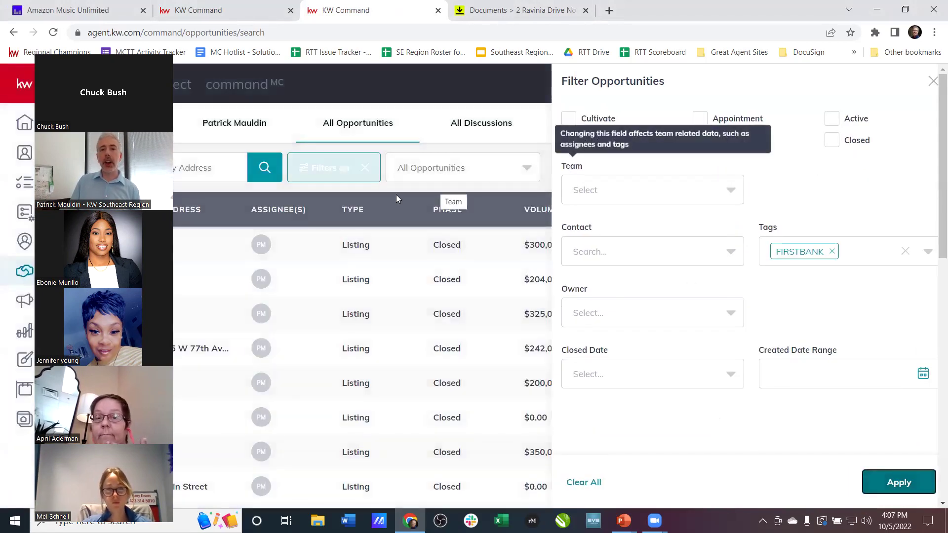
pyautogui.click(573, 163)
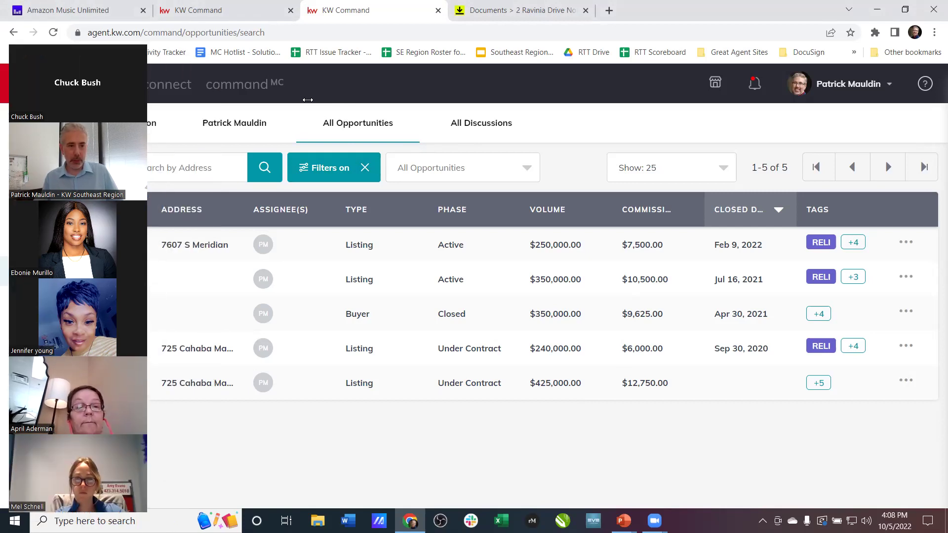
pyautogui.click(365, 167)
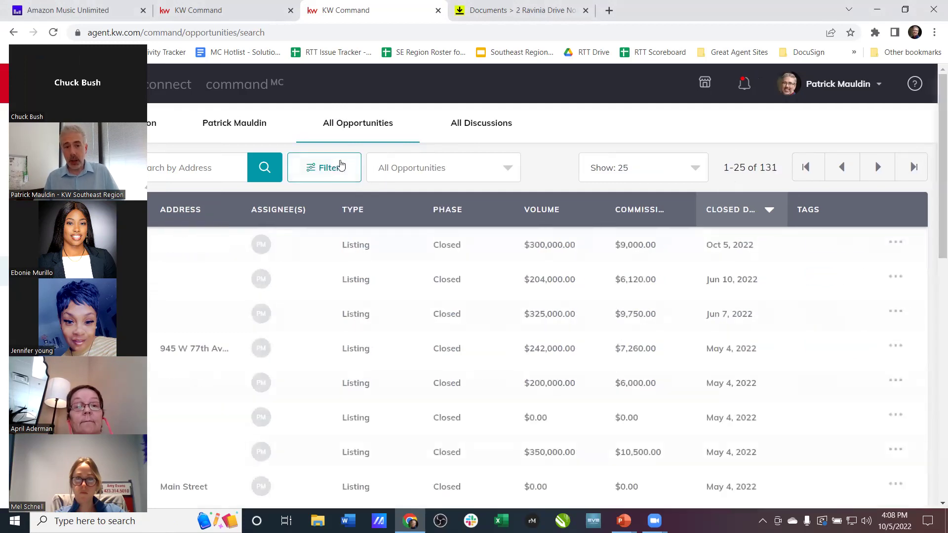
# - Filter All Opportunities by the BNI tag, searching 'bni' in the Tags list
pyautogui.click(326, 168)
pyautogui.click(807, 247)
pyautogui.write('bni')
pyautogui.click(799, 298)
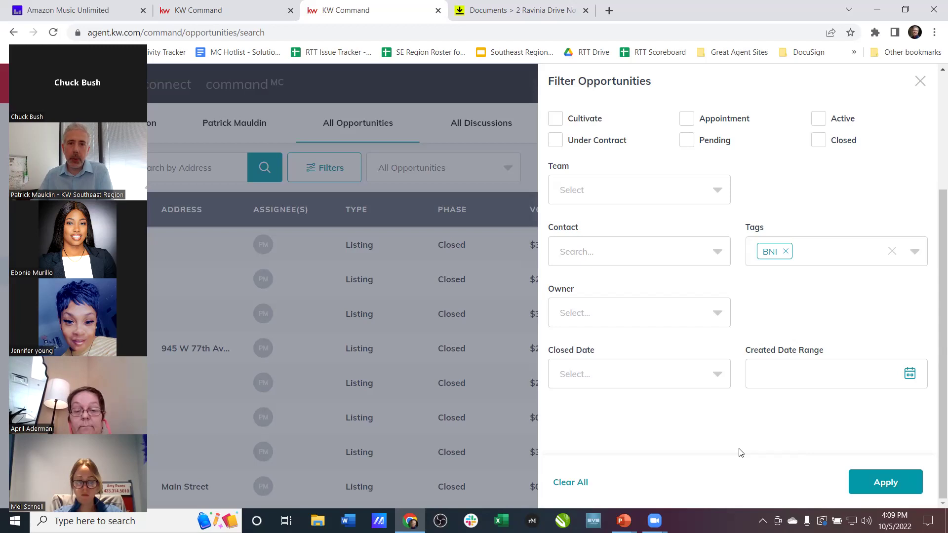
pyautogui.click(881, 482)
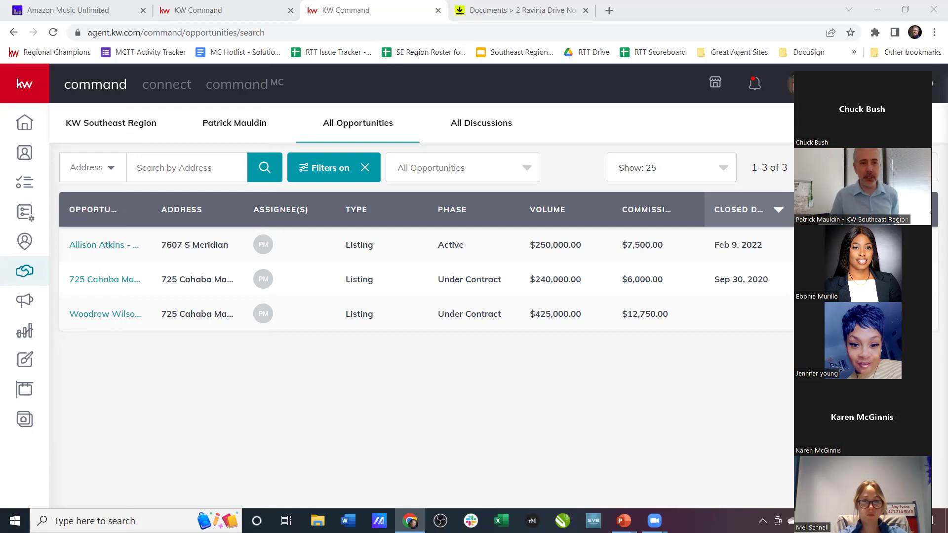
# - Go from Contacts to the Active listings board and open the first showing listing's details
pyautogui.click(22, 155)
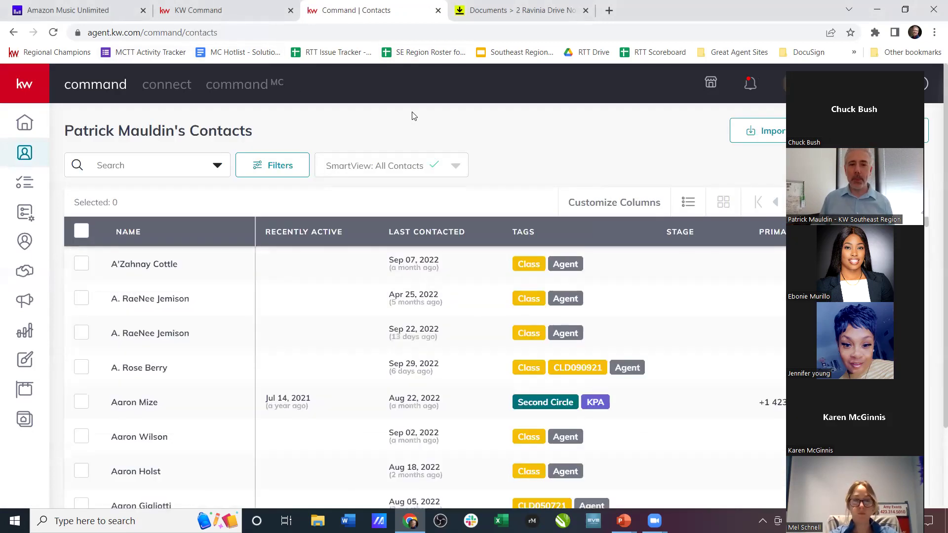
pyautogui.click(29, 273)
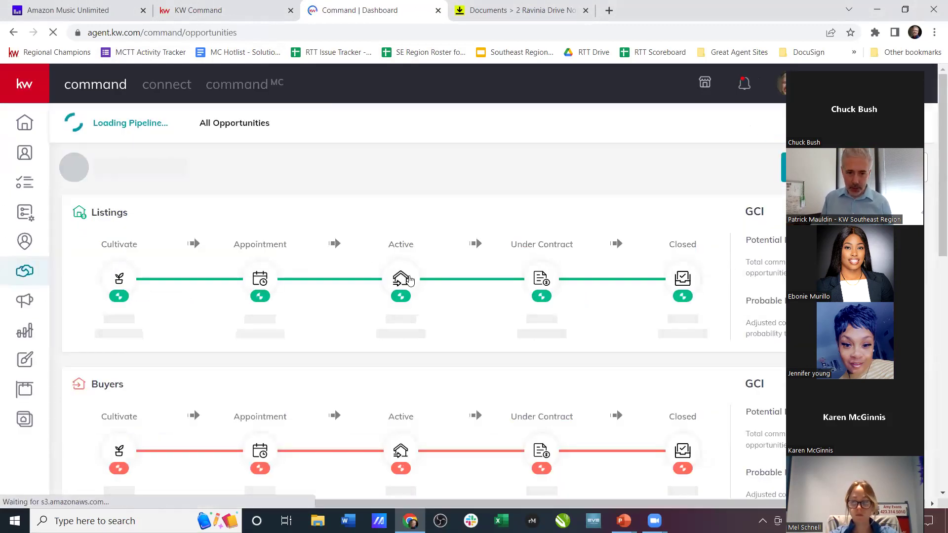
pyautogui.click(403, 280)
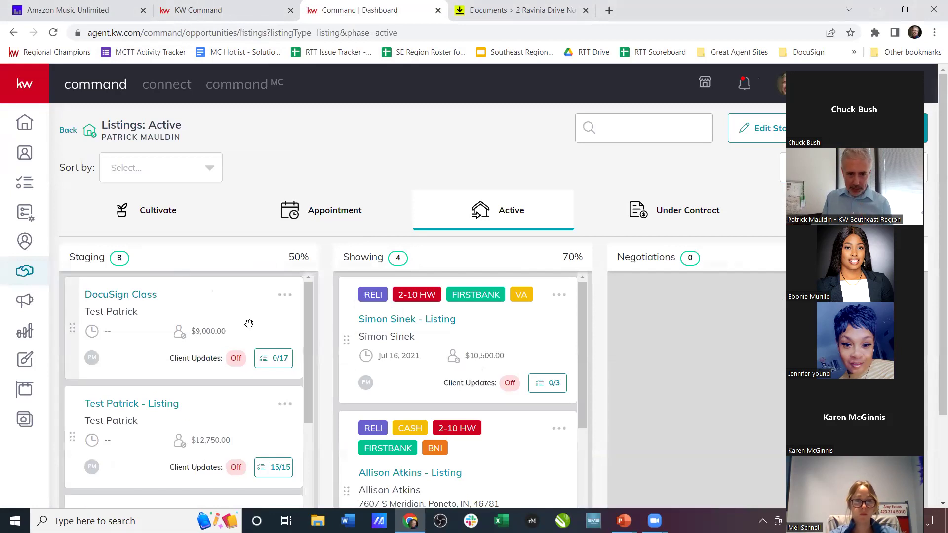
pyautogui.click(394, 322)
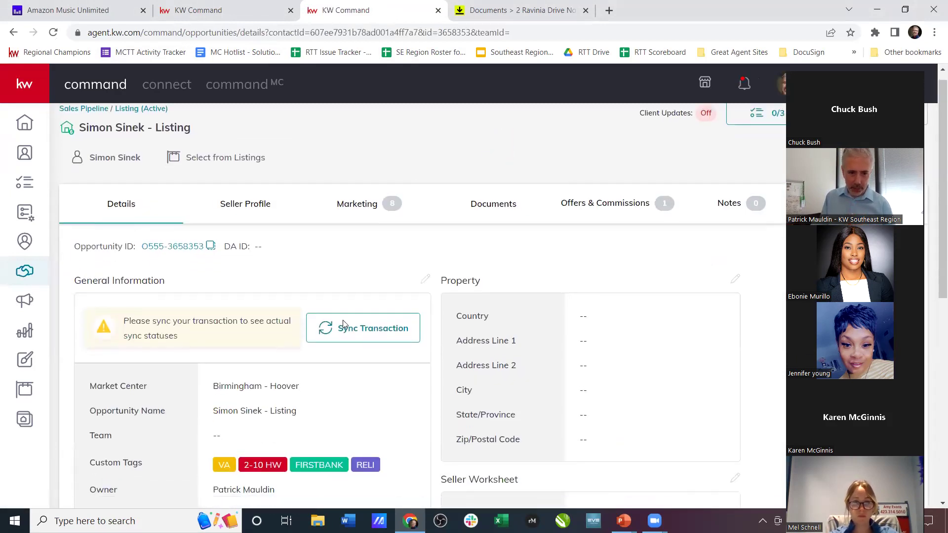
pyautogui.scroll(-3, 346, 329)
# - Start adding a custom tag to the listing, cancel the edit, and open the account menu
pyautogui.click(424, 167)
pyautogui.click(386, 216)
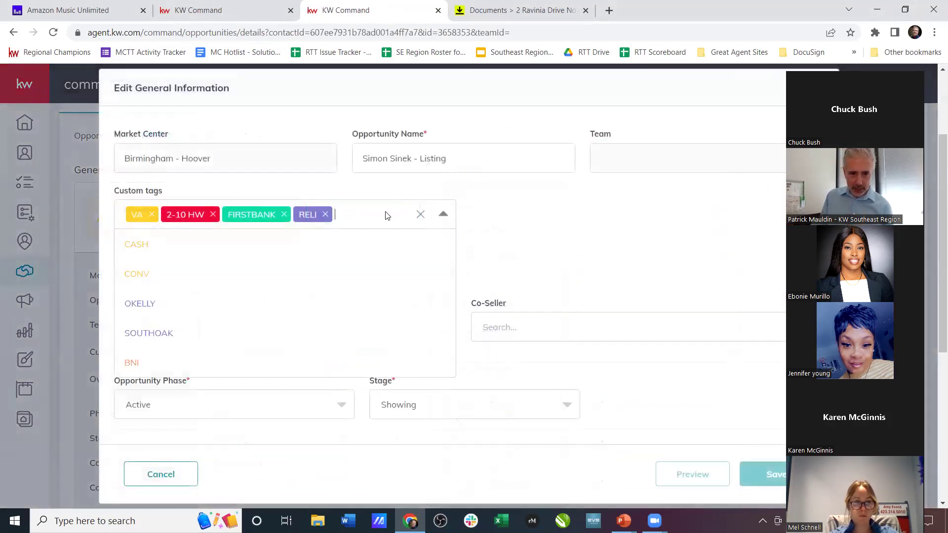
pyautogui.write('hi')
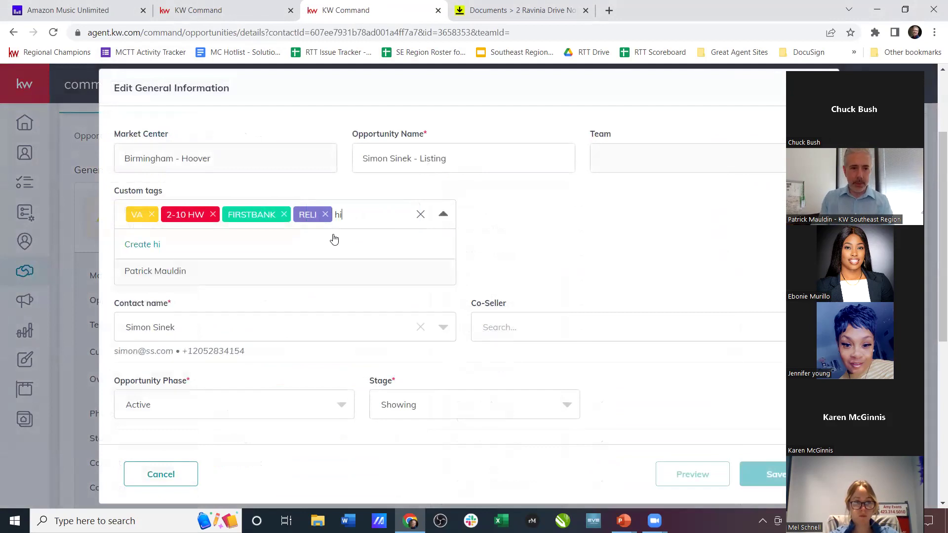
pyautogui.press('BackSpace')
pyautogui.press('BackSpace')
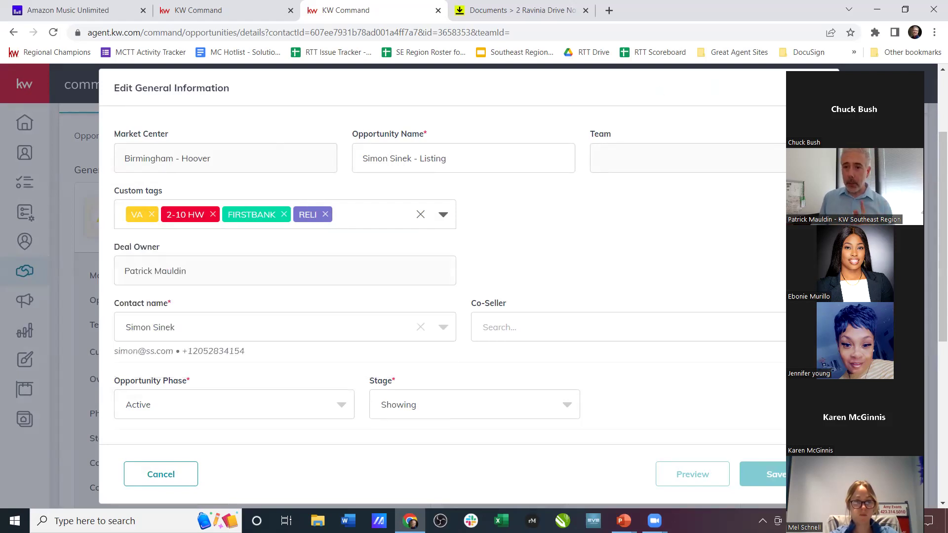
pyautogui.click(820, 87)
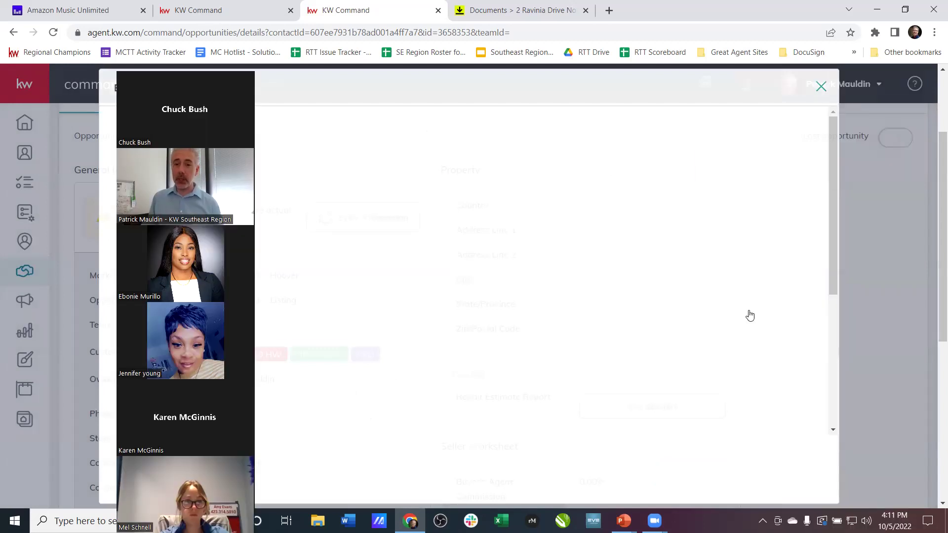
pyautogui.click(828, 80)
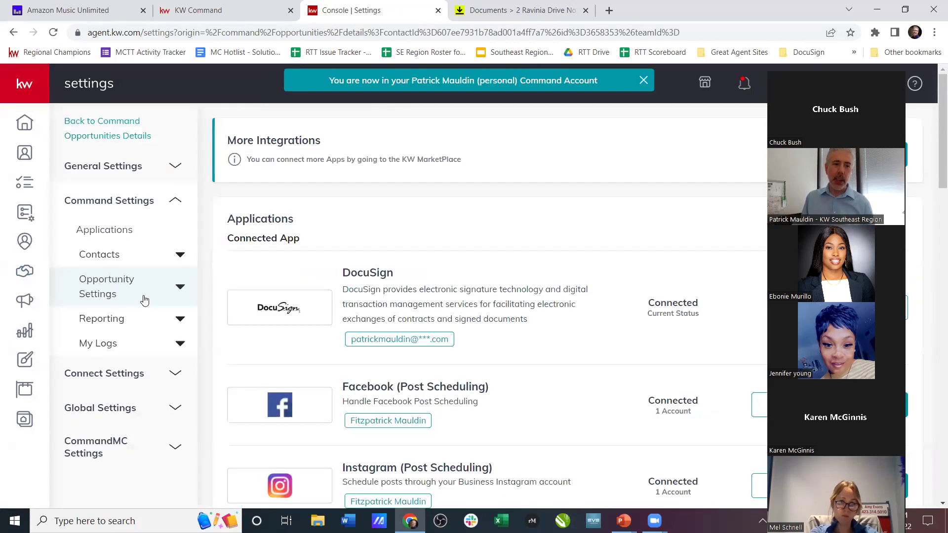
# - Review the Opportunities Tags list with colours and counts, then show the recap slide
pyautogui.click(142, 295)
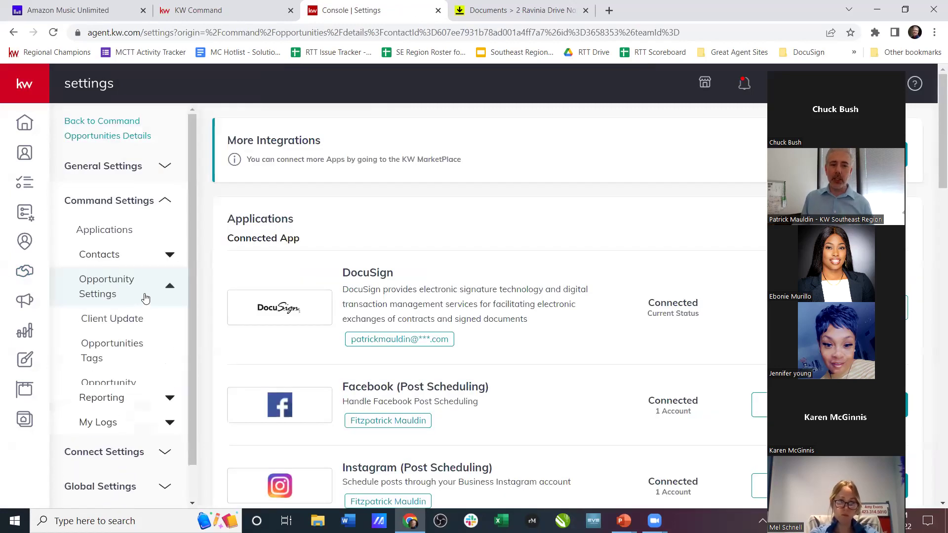
pyautogui.click(144, 359)
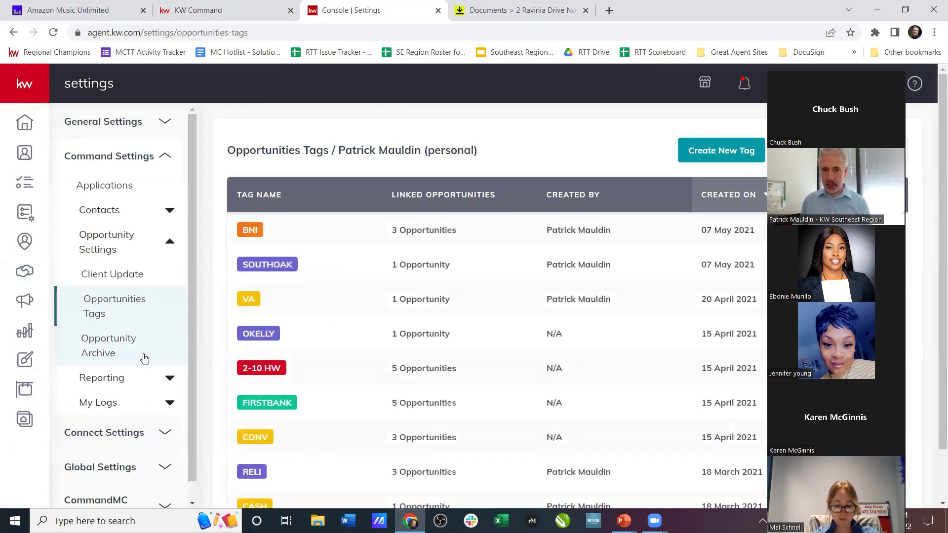
pyautogui.scroll(-1, 466, 391)
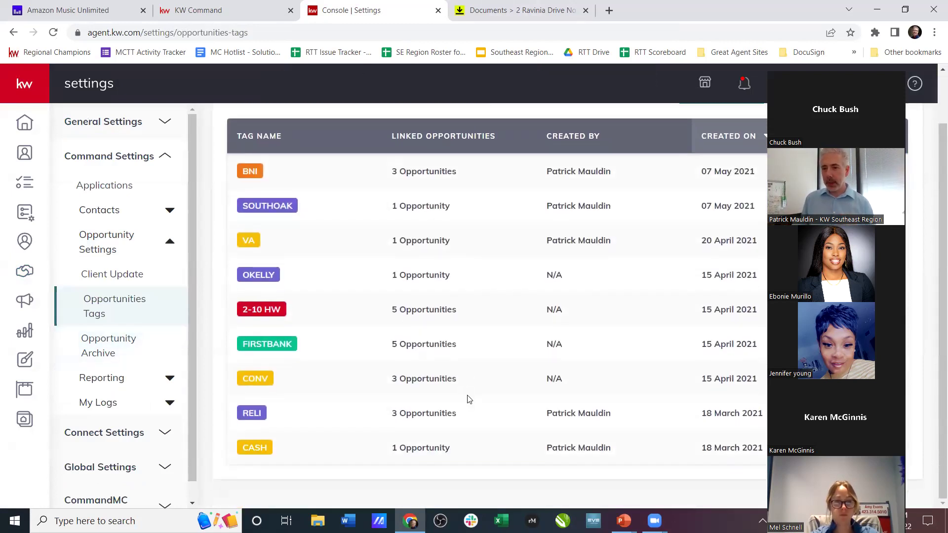
pyautogui.scroll(1, 467, 401)
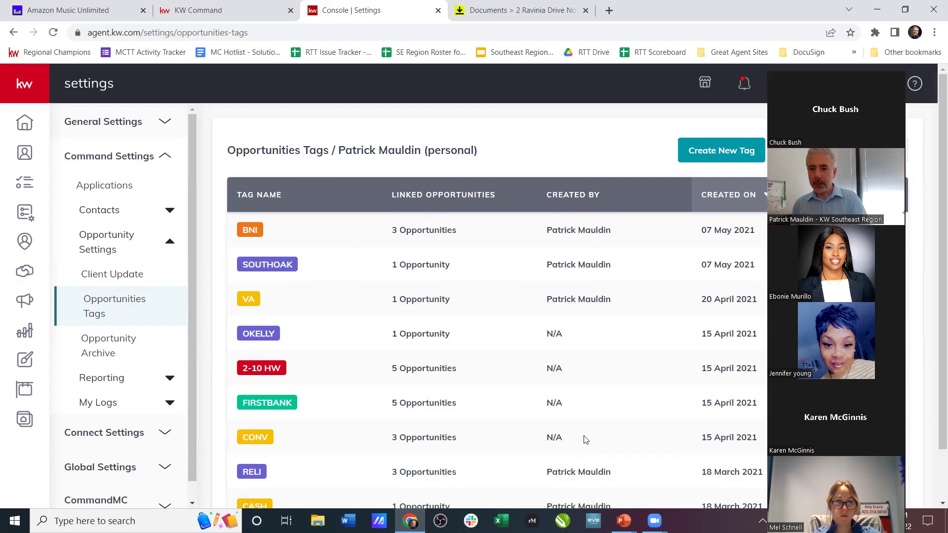
pyautogui.hotkey('alt', 'Tab')
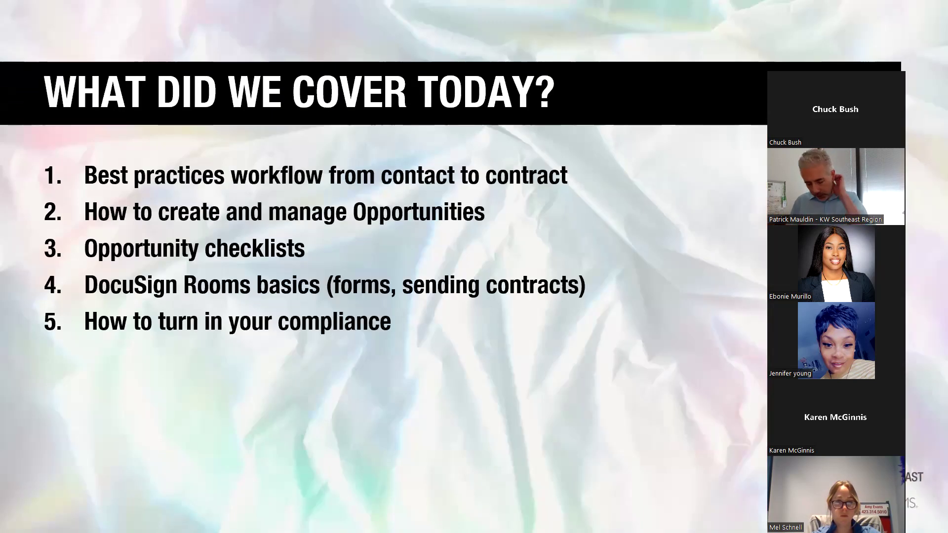